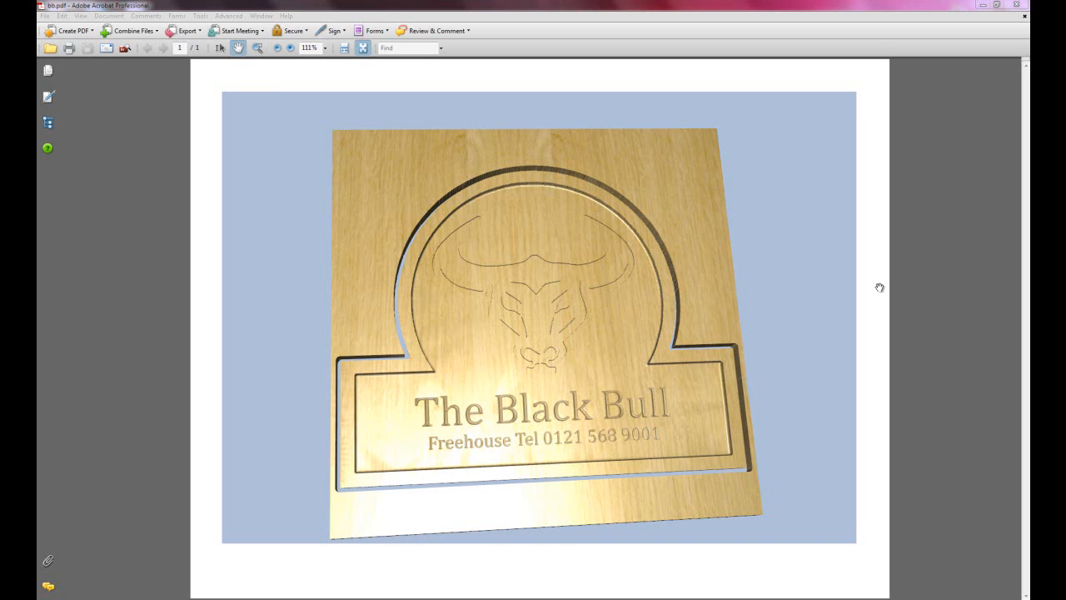
# Switch to ArtCAM Express, create a new model 600 mm wide, 600 mm high and 25 mm thick, and show its model information.
pyautogui.moveTo(627, 338)
pyautogui.mouseDown()
pyautogui.moveTo(639, 289)
pyautogui.moveTo(683, 256)
pyautogui.moveTo(631, 356)
pyautogui.moveTo(522, 333)
pyautogui.moveTo(636, 290)
pyautogui.moveTo(615, 343)
pyautogui.moveTo(564, 305)
pyautogui.moveTo(611, 251)
pyautogui.moveTo(631, 339)
pyautogui.moveTo(595, 353)
pyautogui.moveTo(619, 320)
pyautogui.mouseUp()
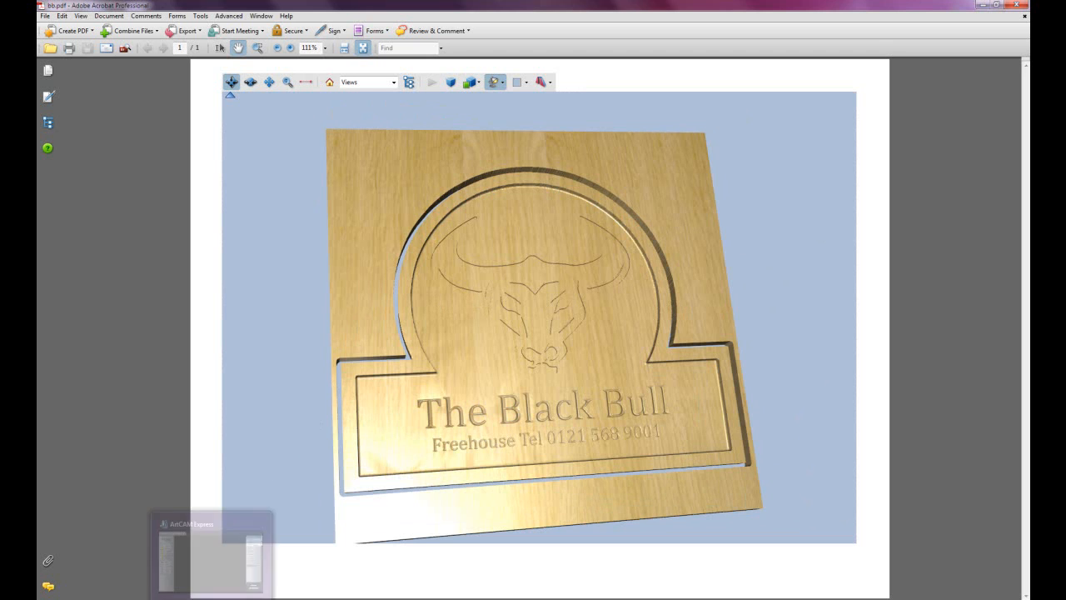
pyautogui.click(212, 598)
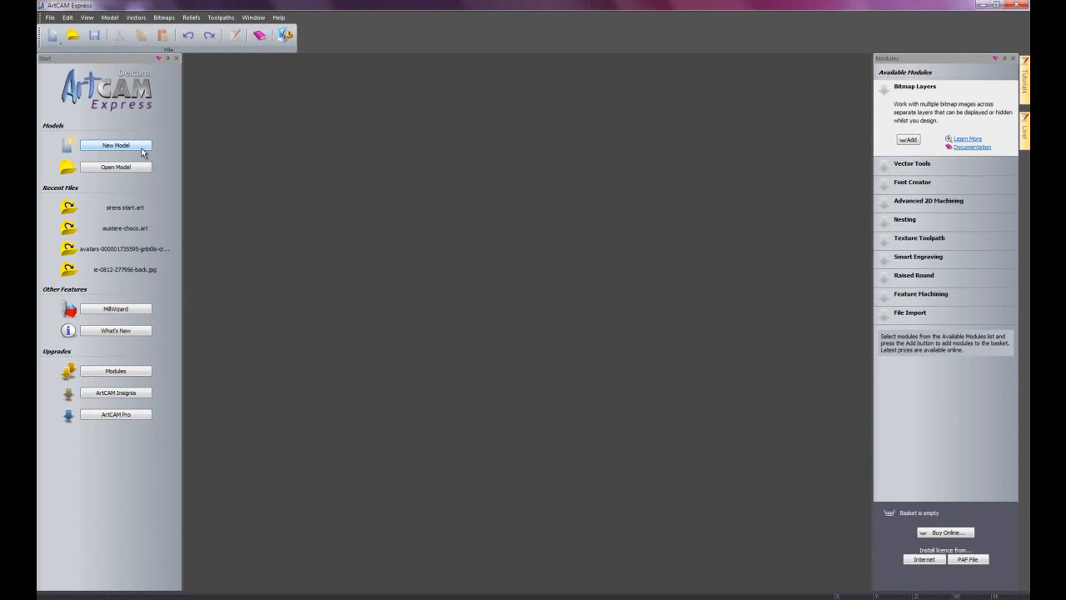
pyautogui.click(140, 149)
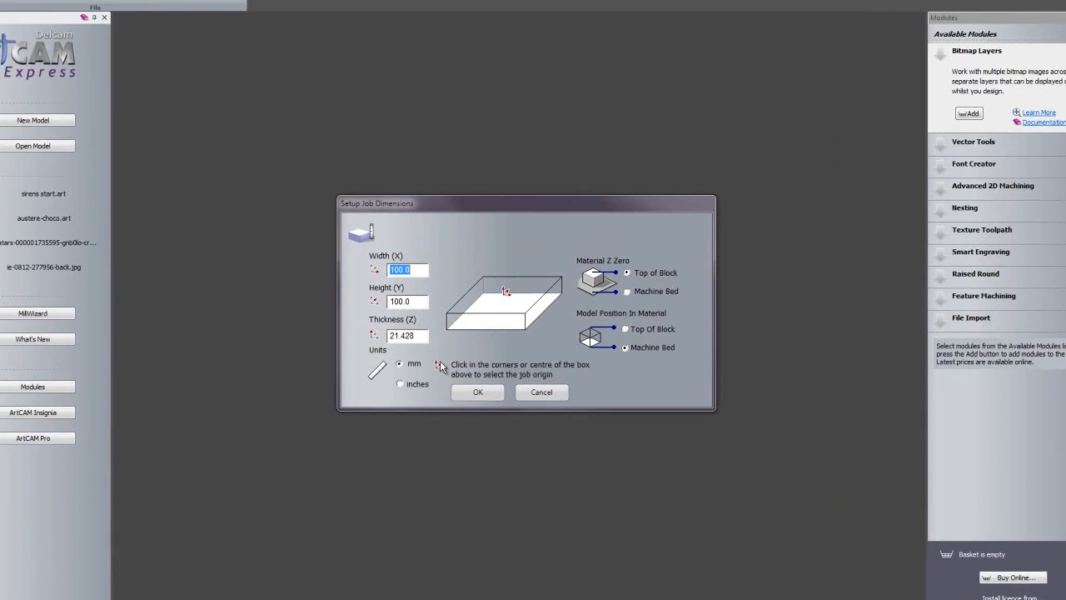
pyautogui.write('600')
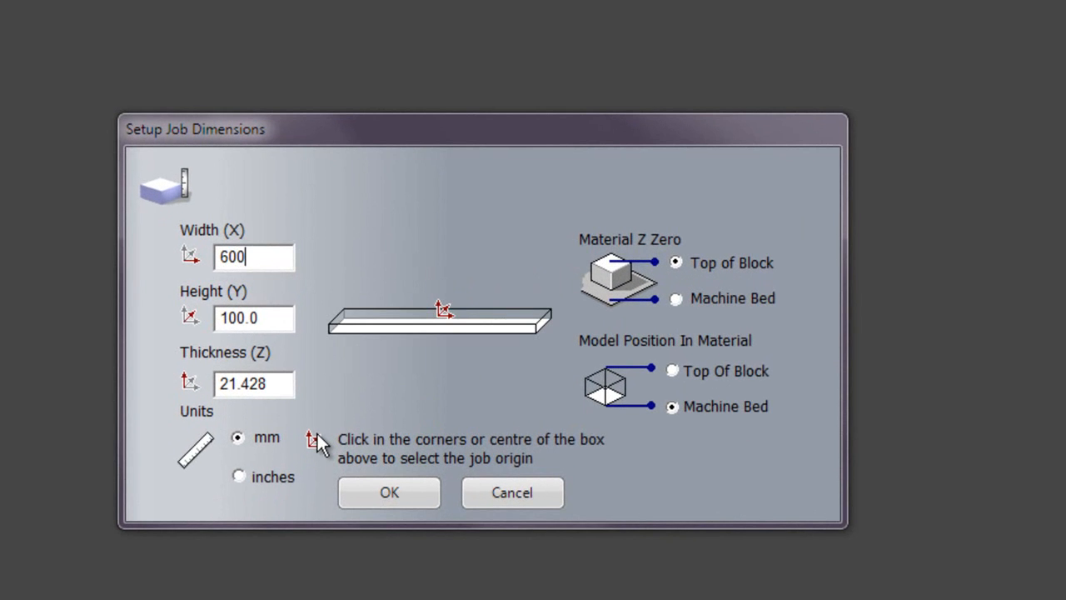
pyautogui.press('Tab')
pyautogui.write('600')
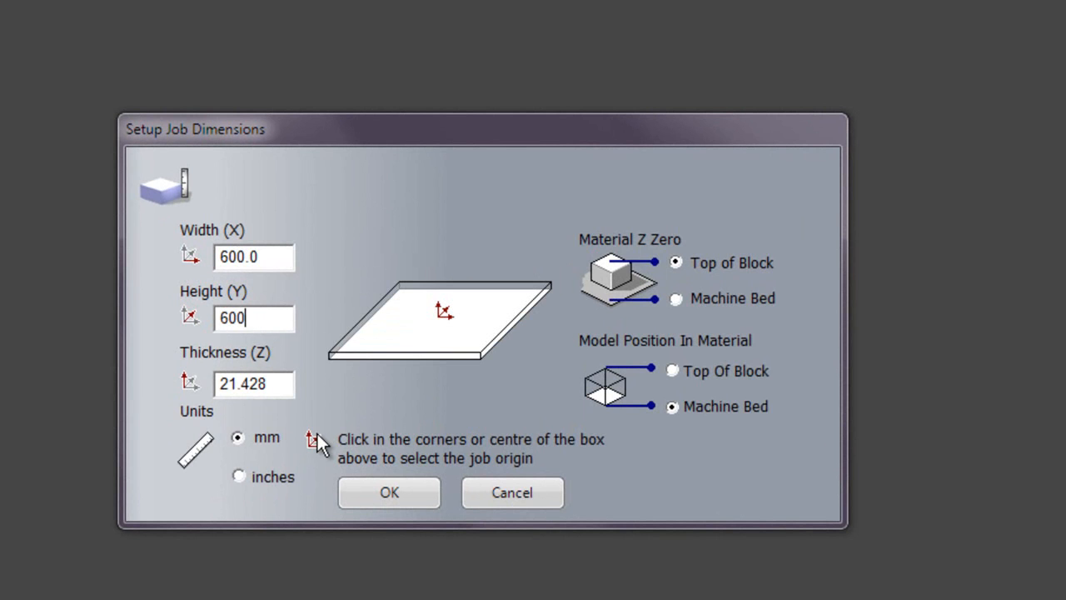
pyautogui.press('Tab')
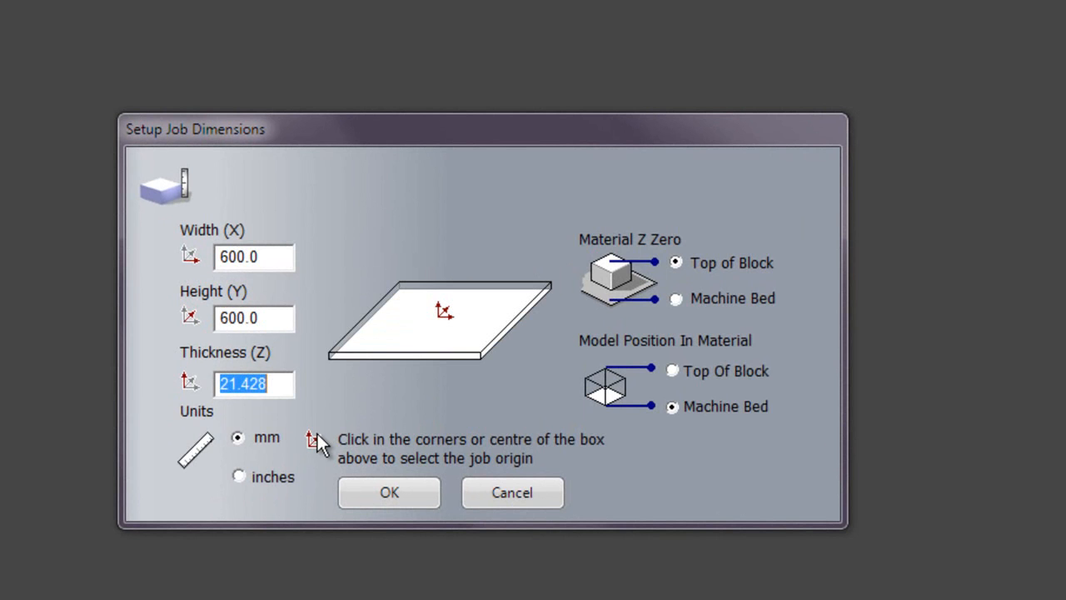
pyautogui.write('25')
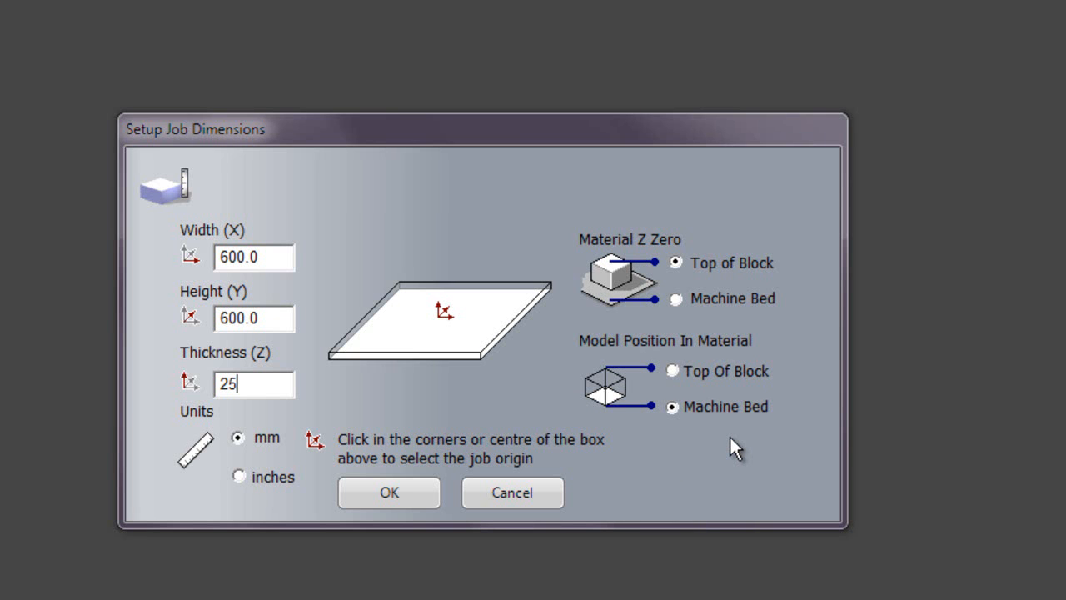
pyautogui.click(409, 486)
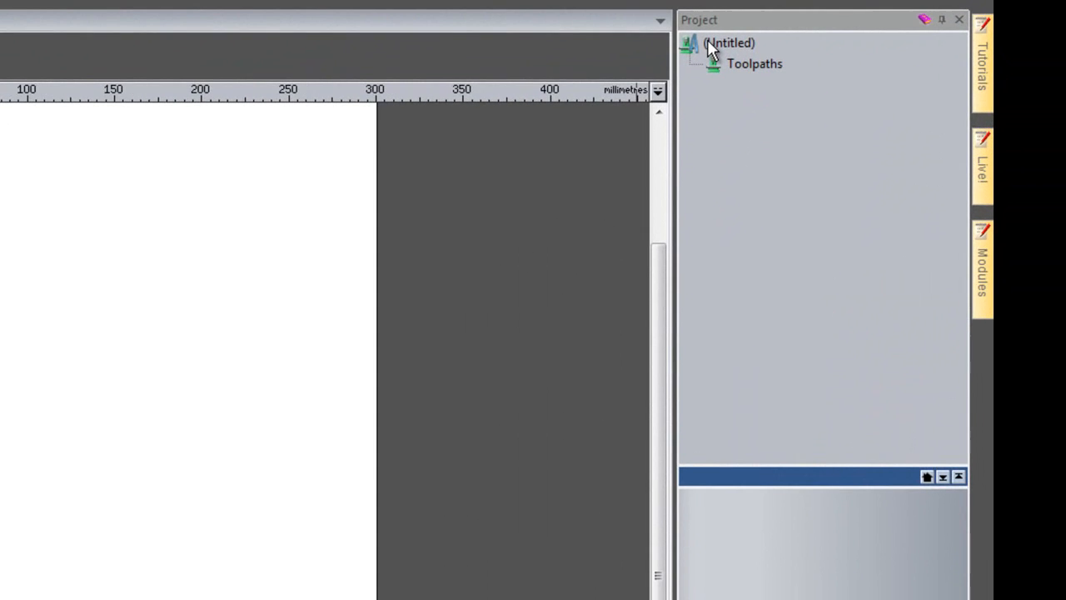
pyautogui.click(709, 48)
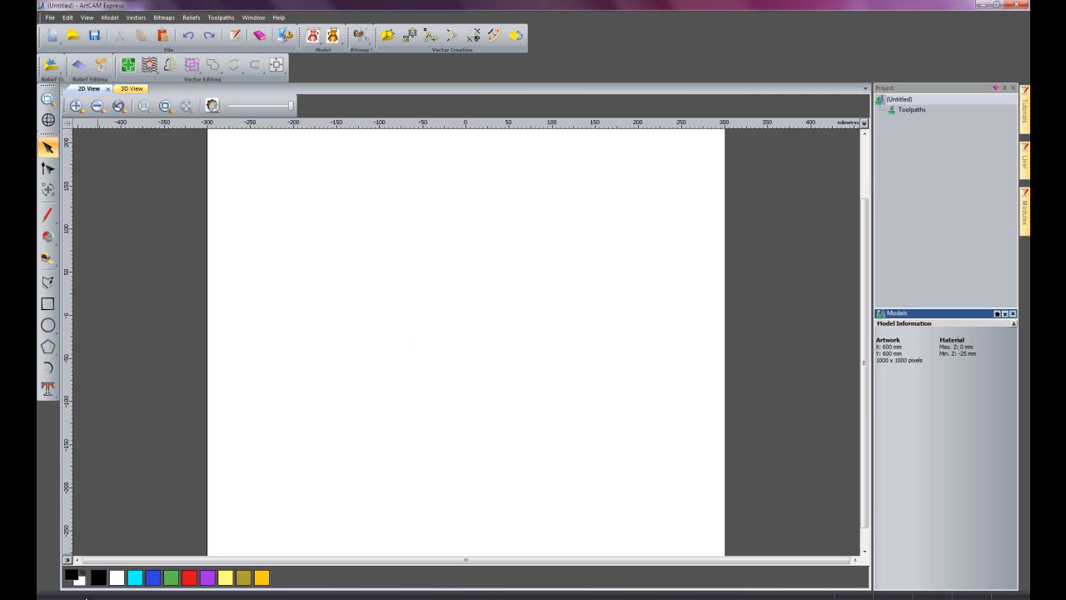
# Switch to Internet Explorer and search Google Images for "bull head clip art".
pyautogui.click(89, 598)
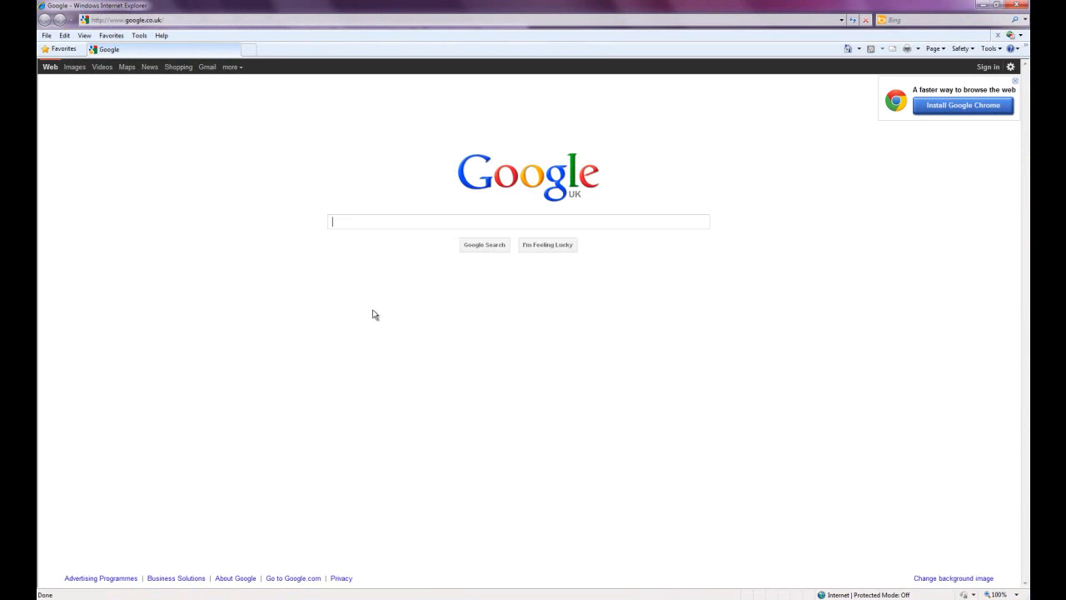
pyautogui.write('bu')
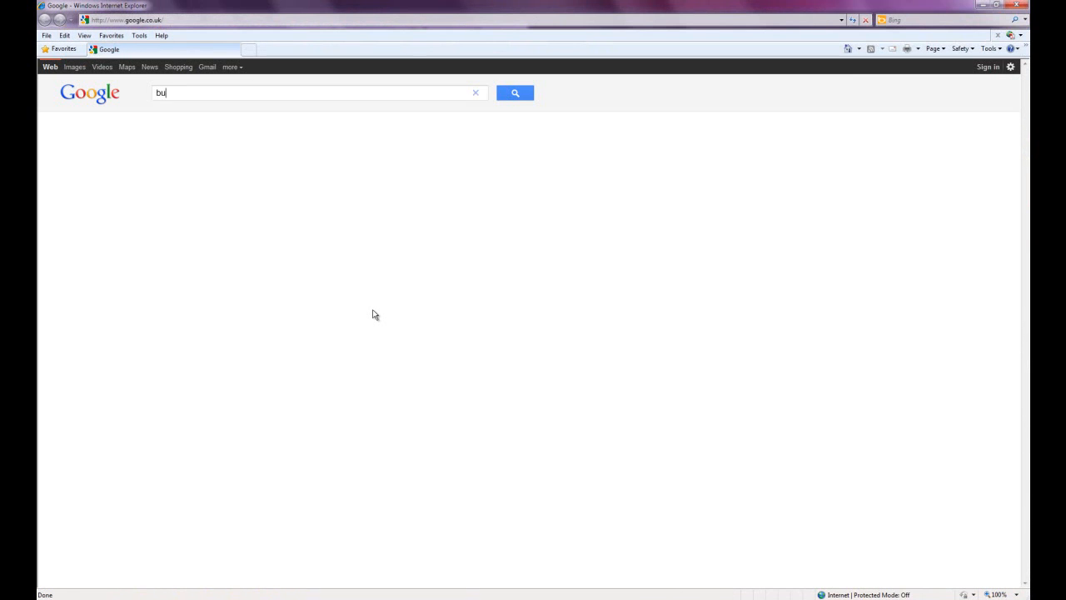
pyautogui.write('ll head ')
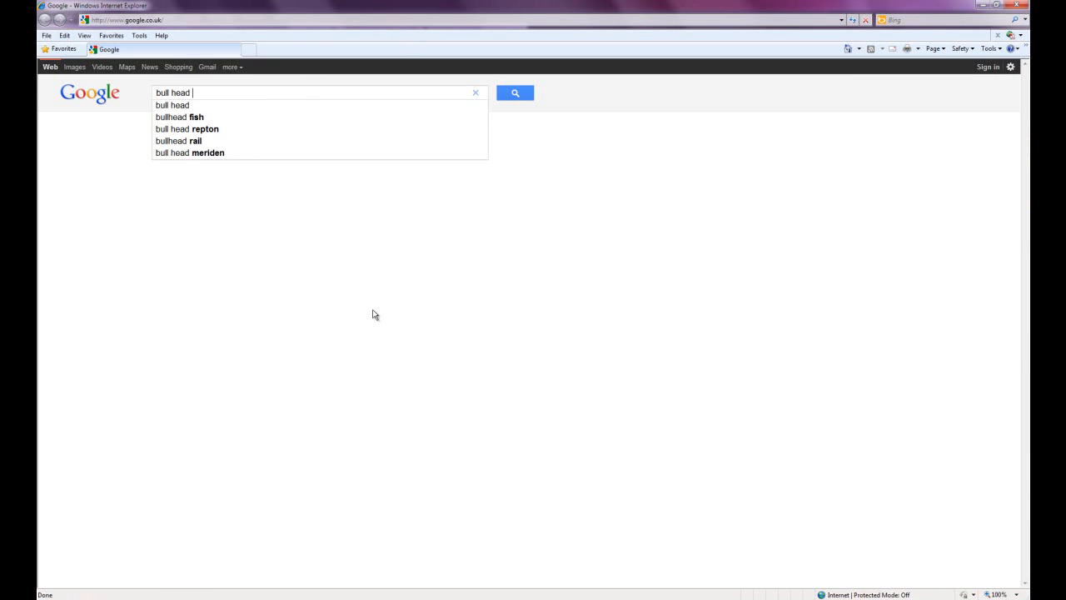
pyautogui.write('clip art')
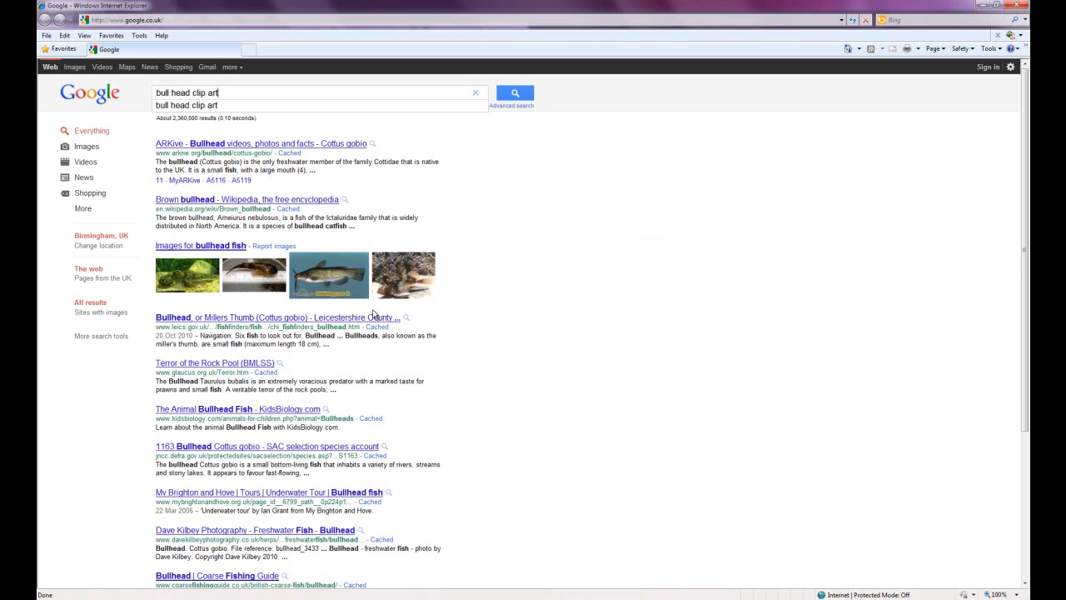
pyautogui.press('Return')
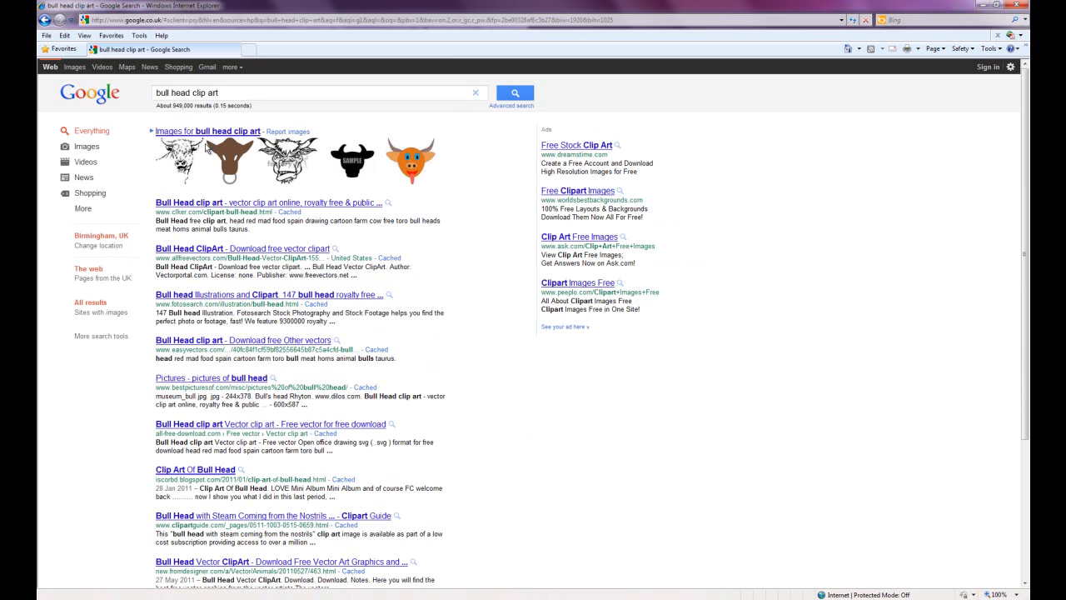
pyautogui.click(207, 131)
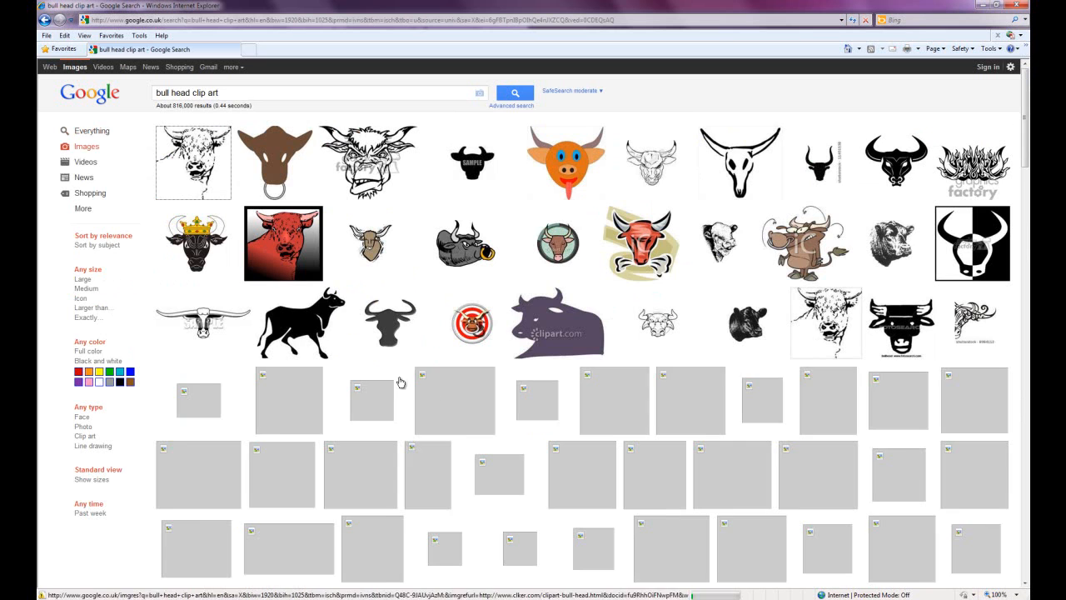
pyautogui.moveTo(515, 402)
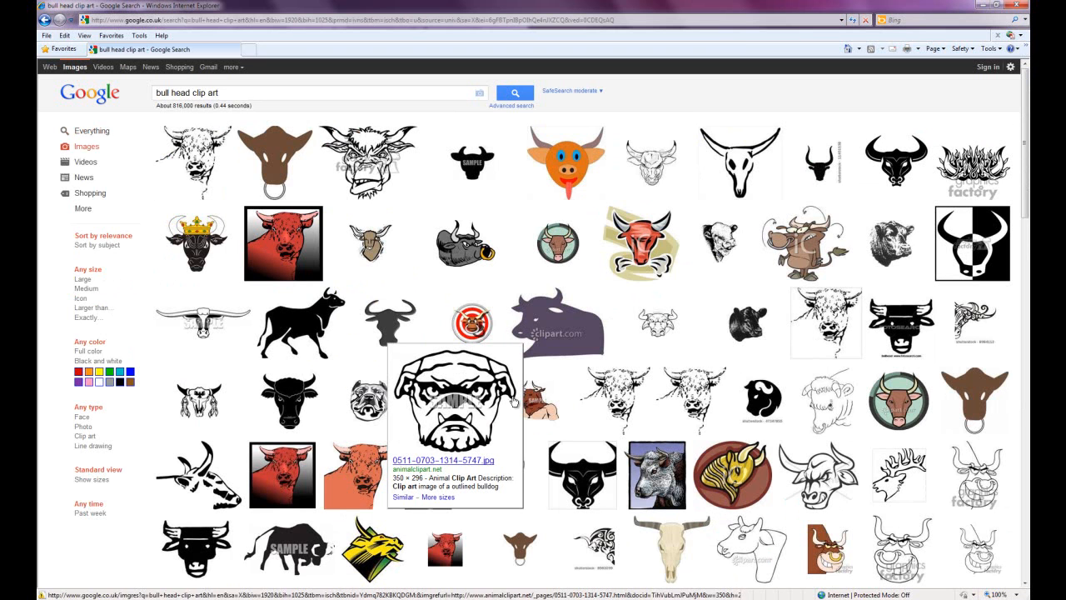
pyautogui.scroll(-2, 515, 403)
pyautogui.scroll(-4, 514, 405)
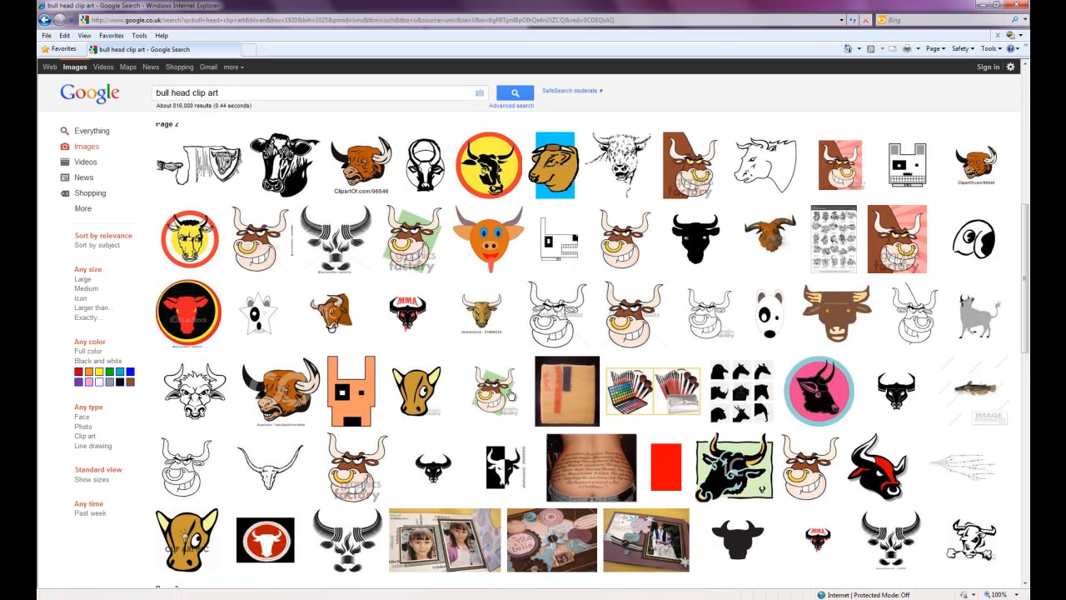
pyautogui.scroll(-2, 511, 406)
pyautogui.scroll(-2, 511, 391)
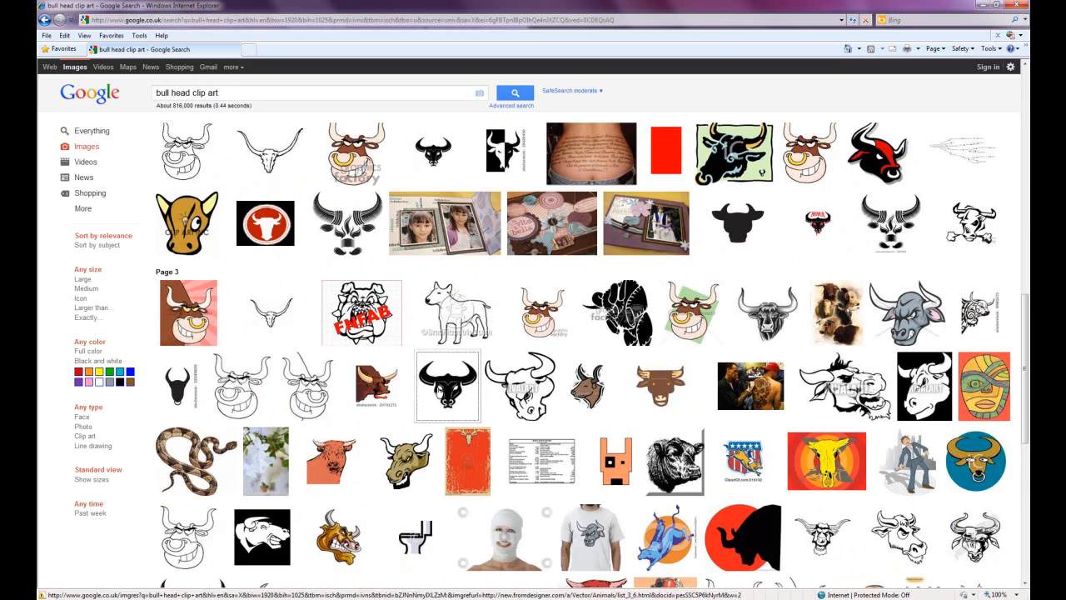
pyautogui.moveTo(438, 392)
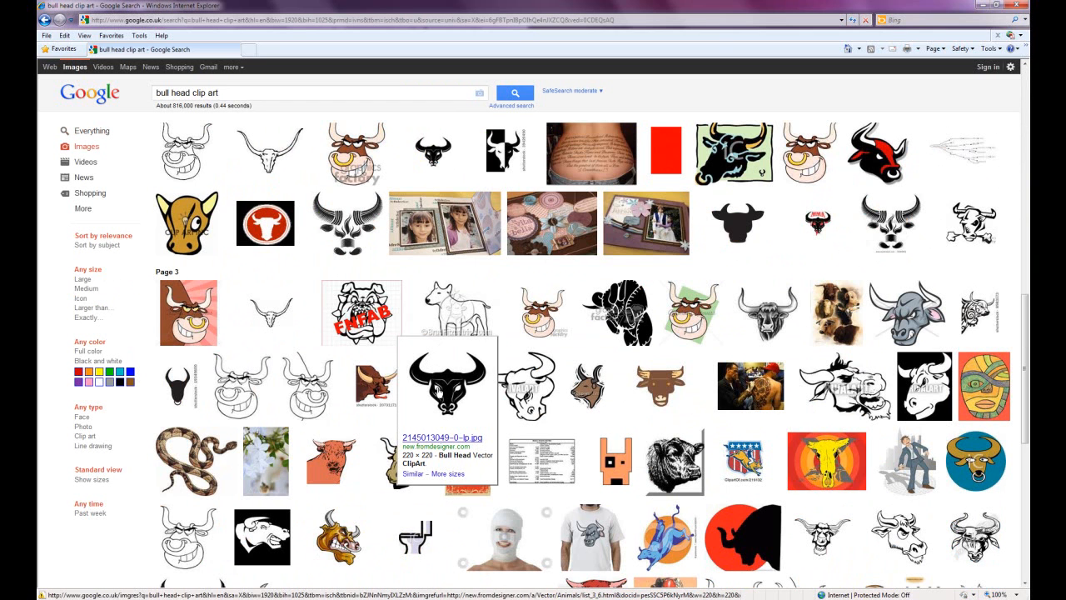
pyautogui.rightClick(439, 392)
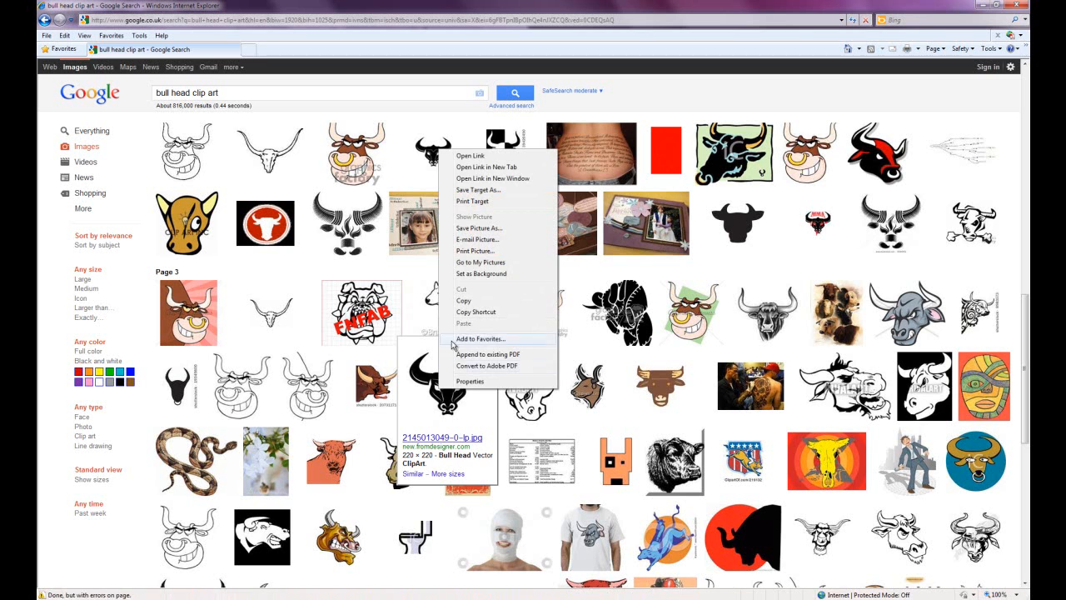
pyautogui.click(463, 300)
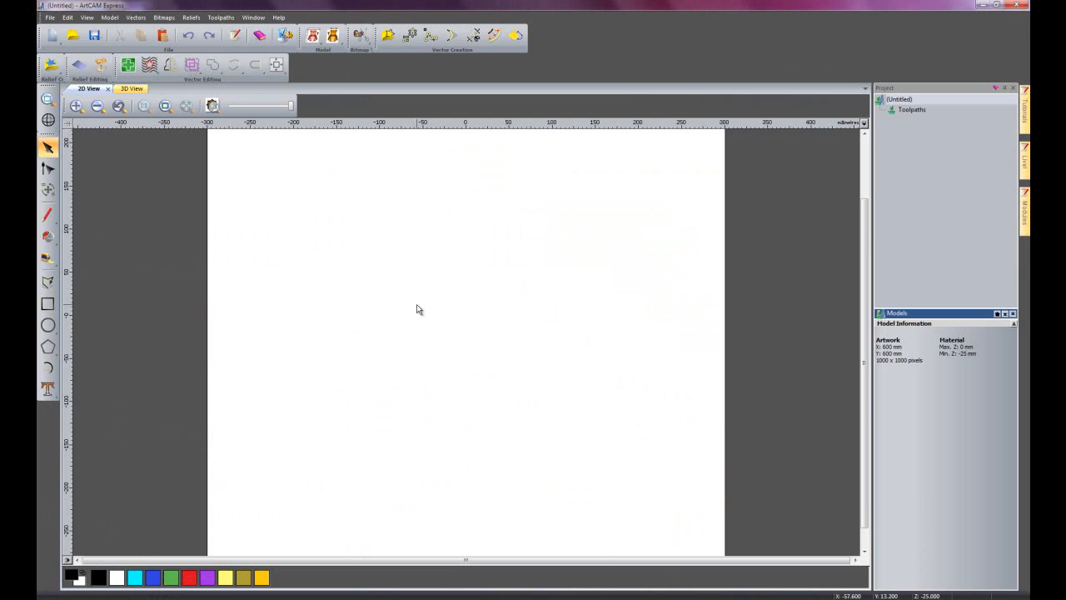
# Switch back to ArtCAM Express and paste the copied bull head bitmap near the centre of the 2D model.
pyautogui.rightClick(417, 304)
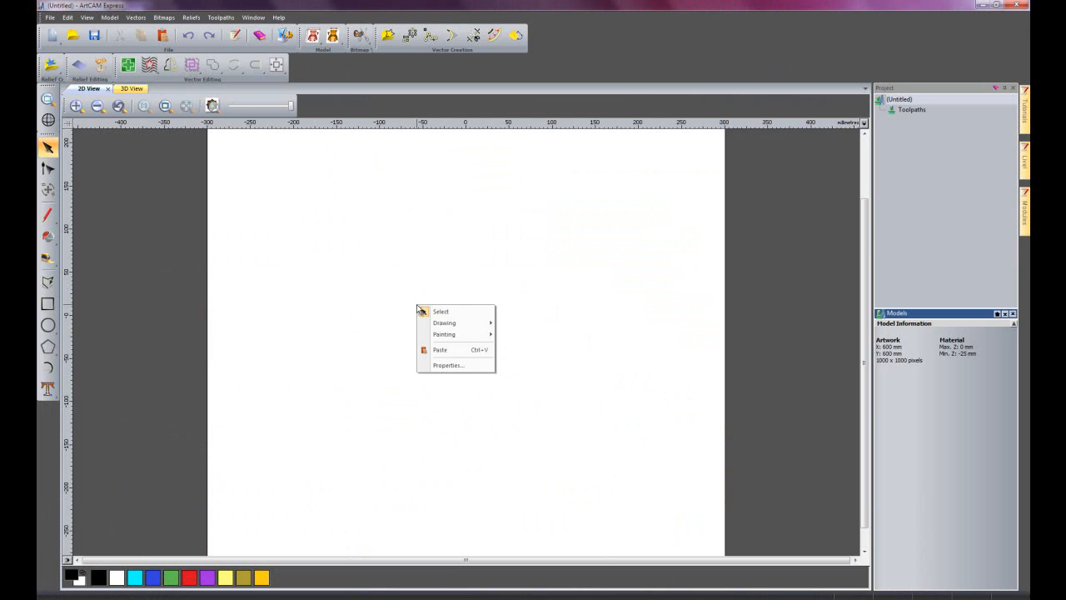
pyautogui.click(455, 351)
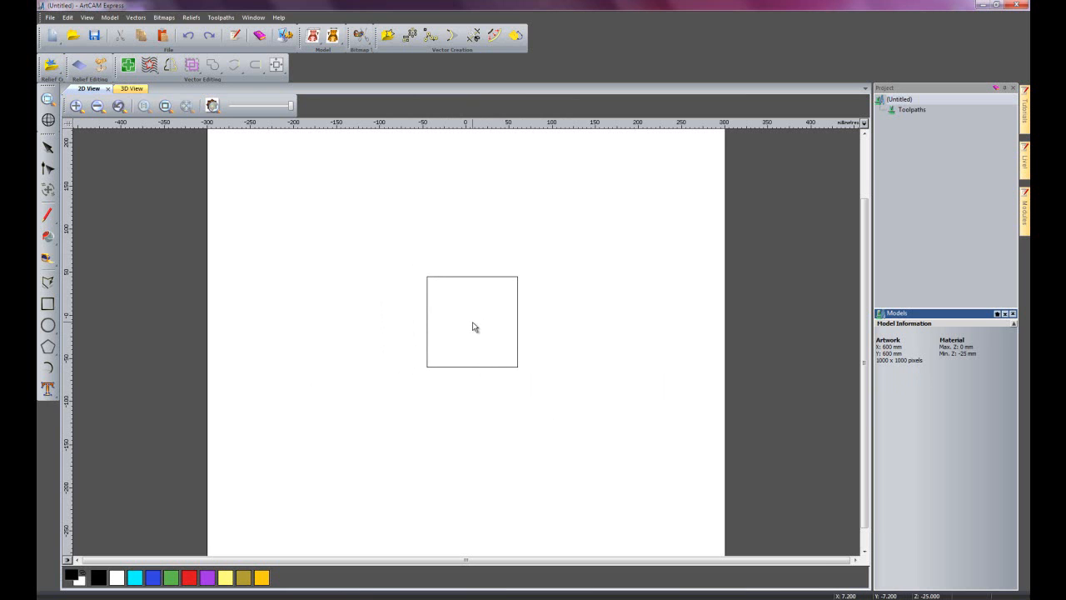
pyautogui.click(472, 326)
pyautogui.press('Escape')
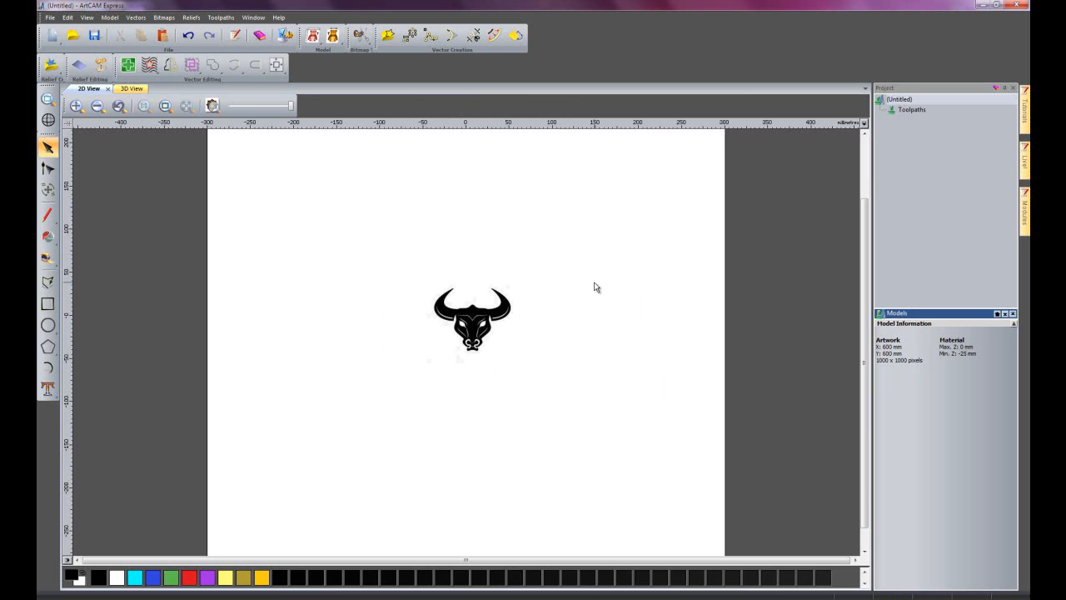
# Open the Bitmap To Vector tool for the bull head and move its window clear of the artwork.
pyautogui.scroll(5, 475, 379)
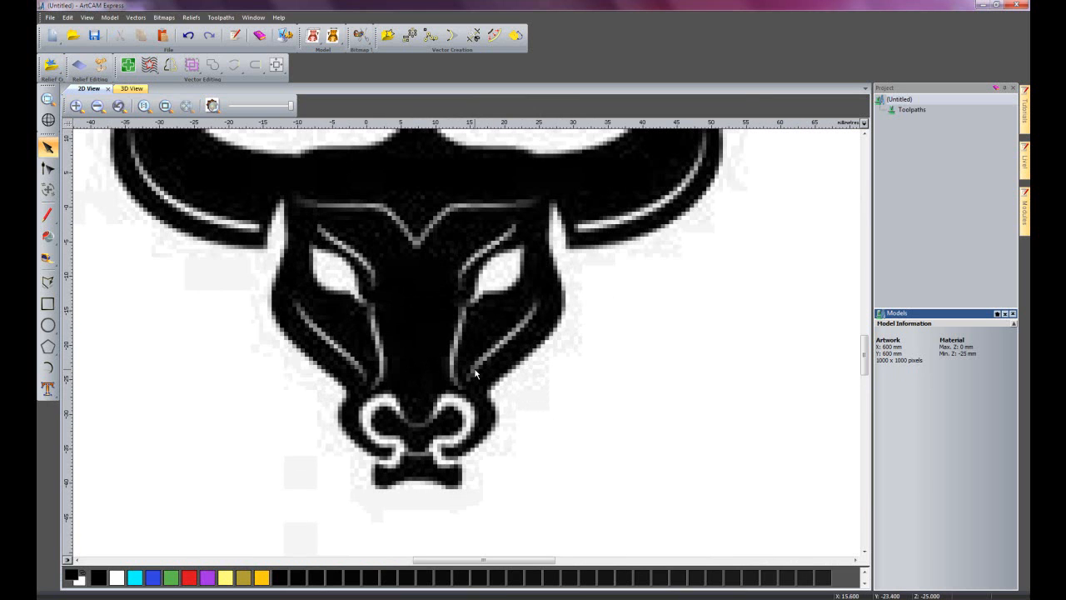
pyautogui.moveTo(863, 357); pyautogui.dragTo(864, 353)
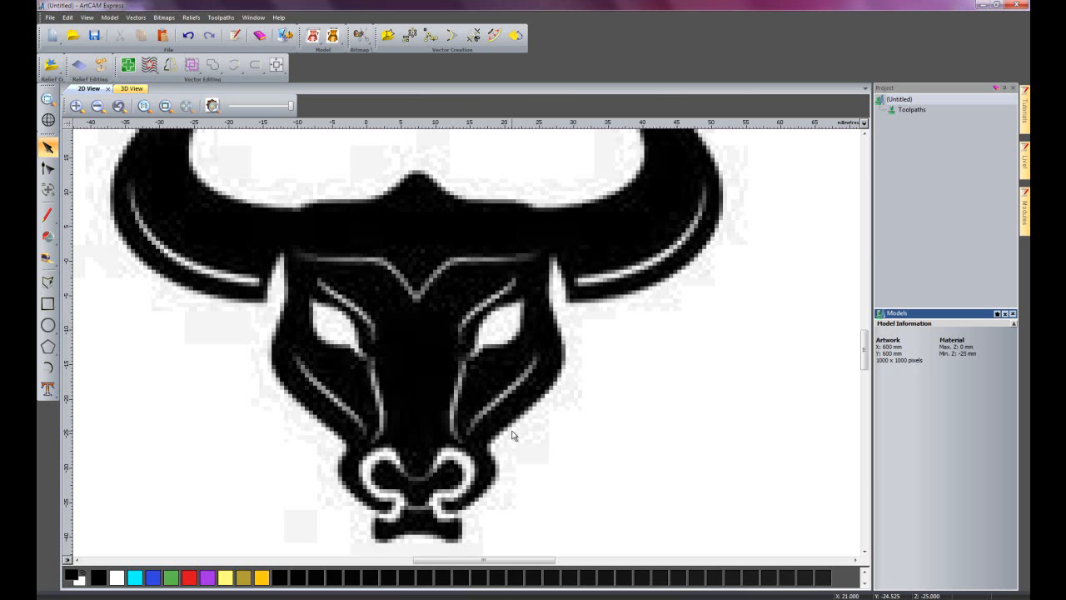
pyautogui.moveTo(866, 350)
pyautogui.mouseDown()
pyautogui.moveTo(872, 327)
pyautogui.moveTo(872, 346)
pyautogui.mouseUp()
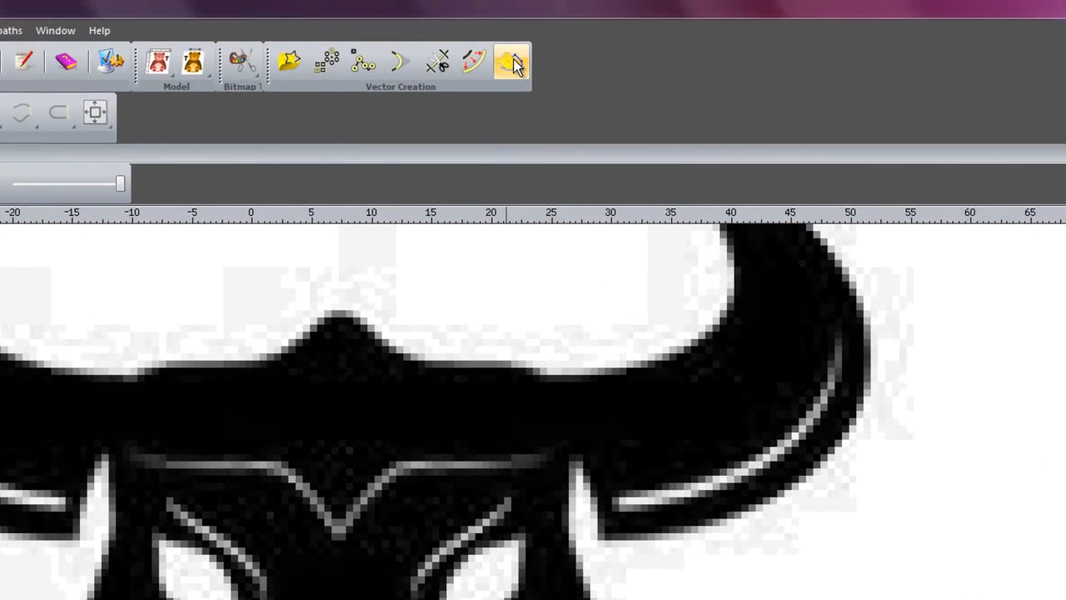
pyautogui.click(513, 63)
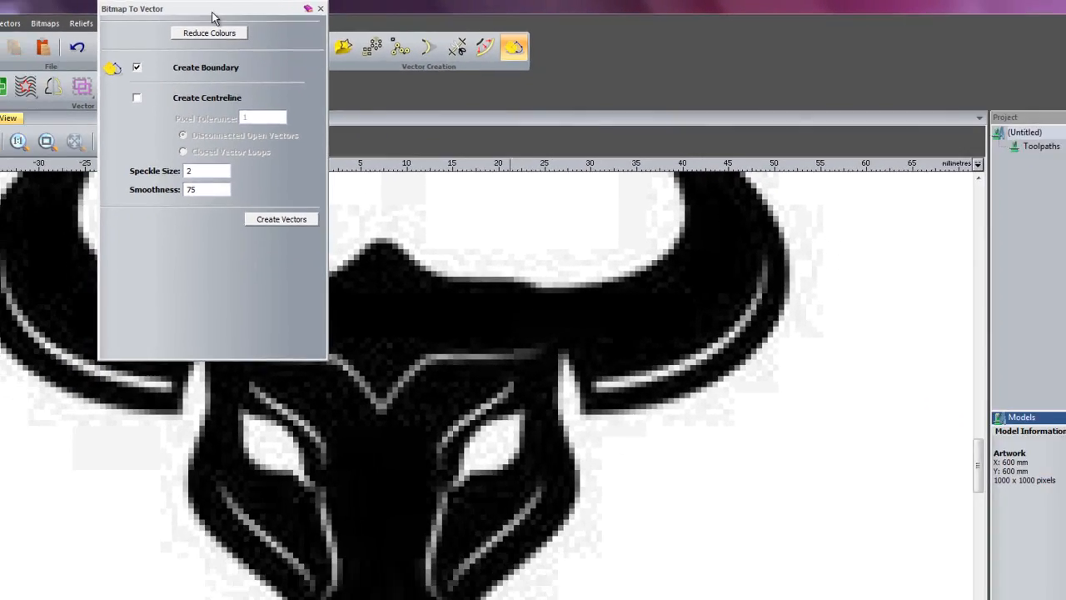
pyautogui.moveTo(212, 17); pyautogui.dragTo(958, 376)
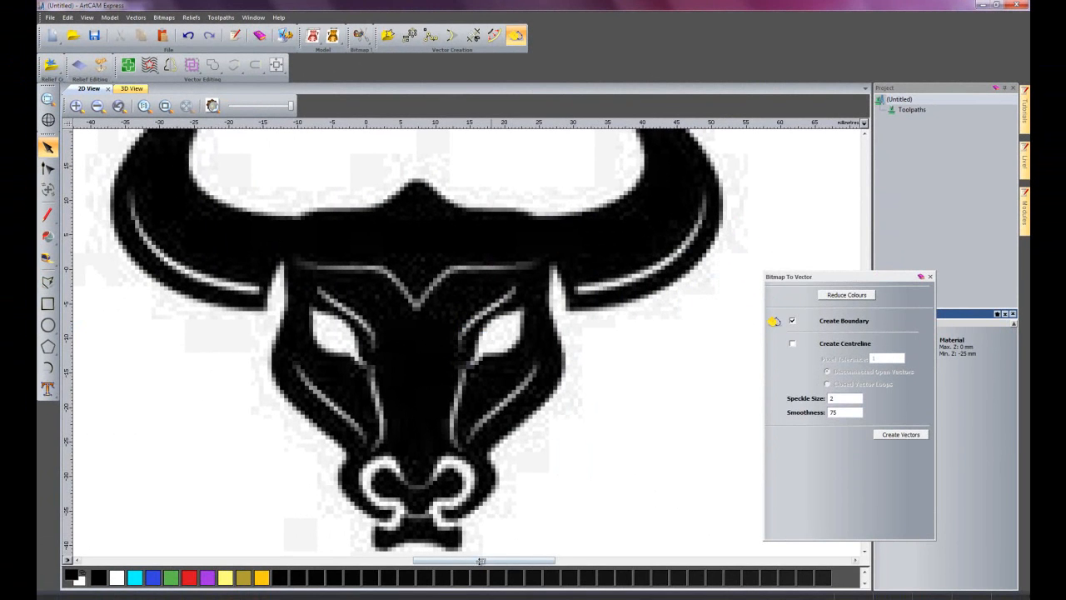
pyautogui.moveTo(480, 561); pyautogui.dragTo(464, 557)
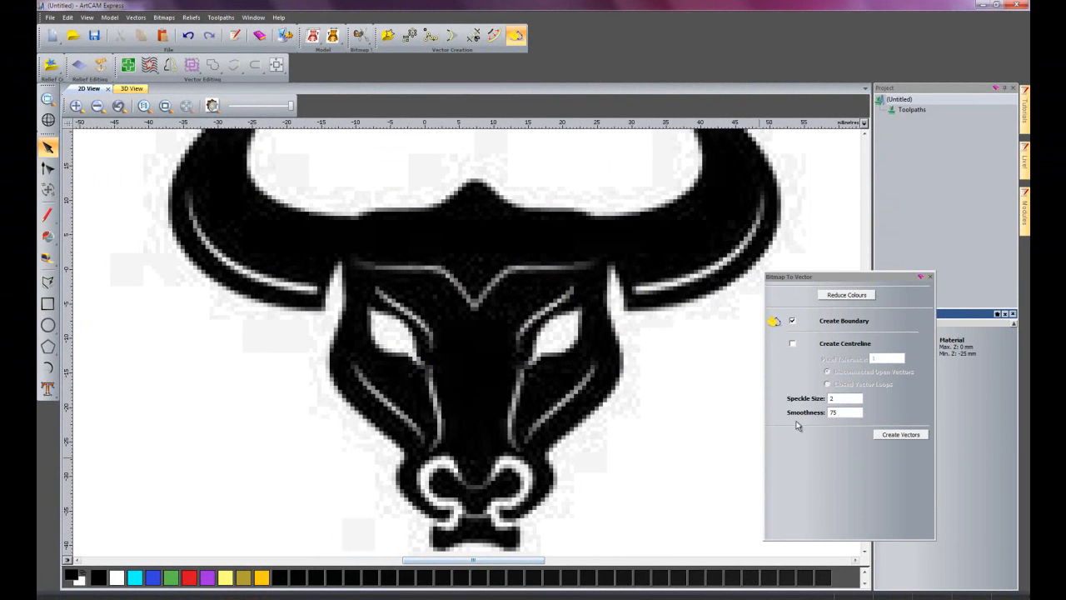
pyautogui.moveTo(837, 281); pyautogui.dragTo(844, 284)
# Reduce the bull head bitmap to a maximum of 3 colours and link the grey to the white.
pyautogui.click(853, 301)
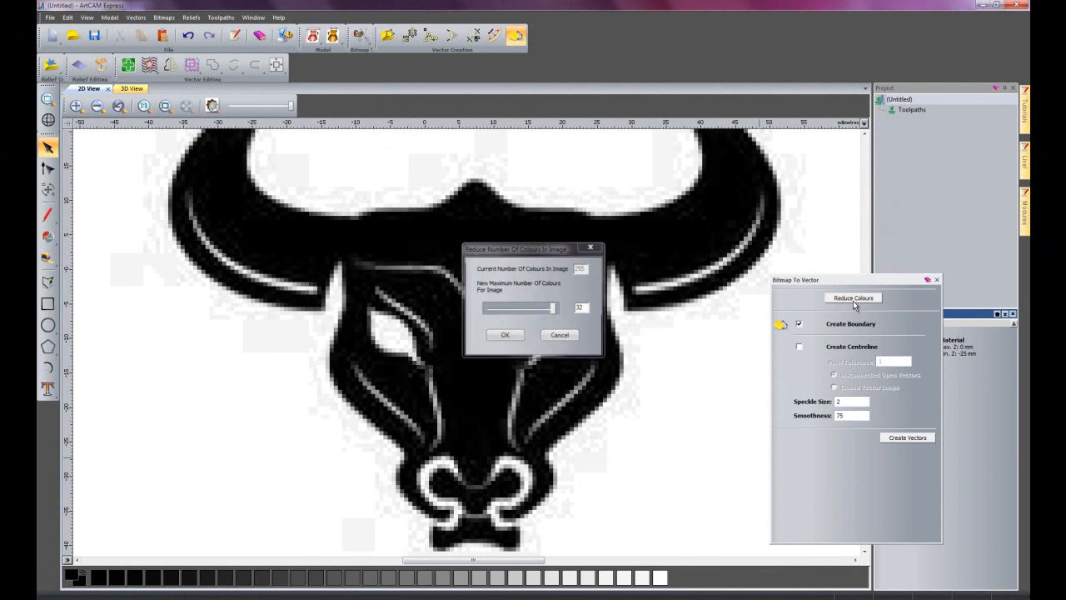
pyautogui.moveTo(536, 255); pyautogui.dragTo(212, 415)
pyautogui.moveTo(234, 470); pyautogui.dragTo(166, 475)
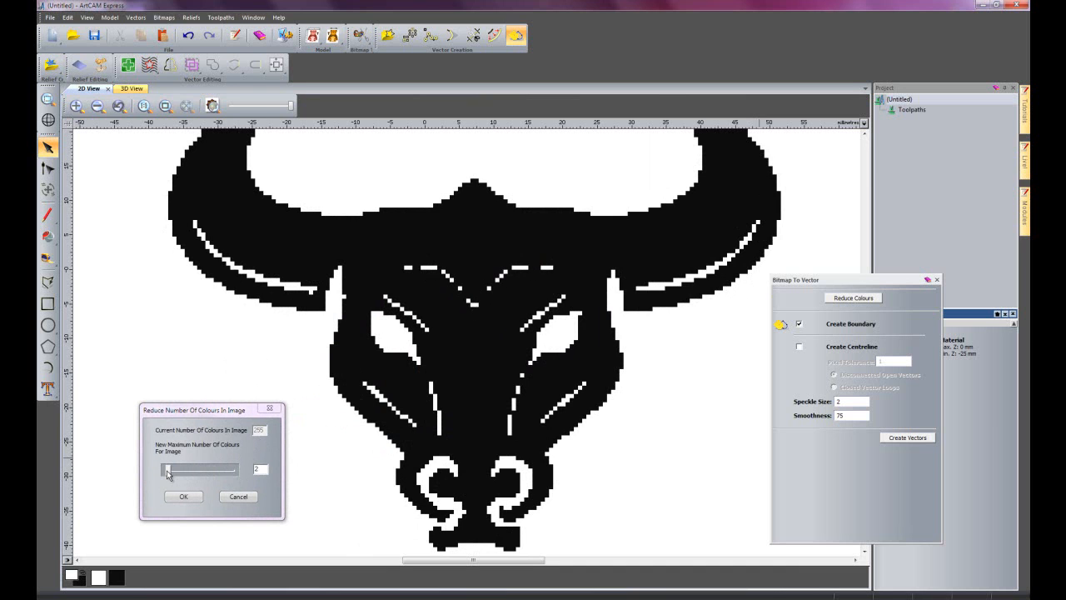
pyautogui.moveTo(167, 474); pyautogui.dragTo(170, 471)
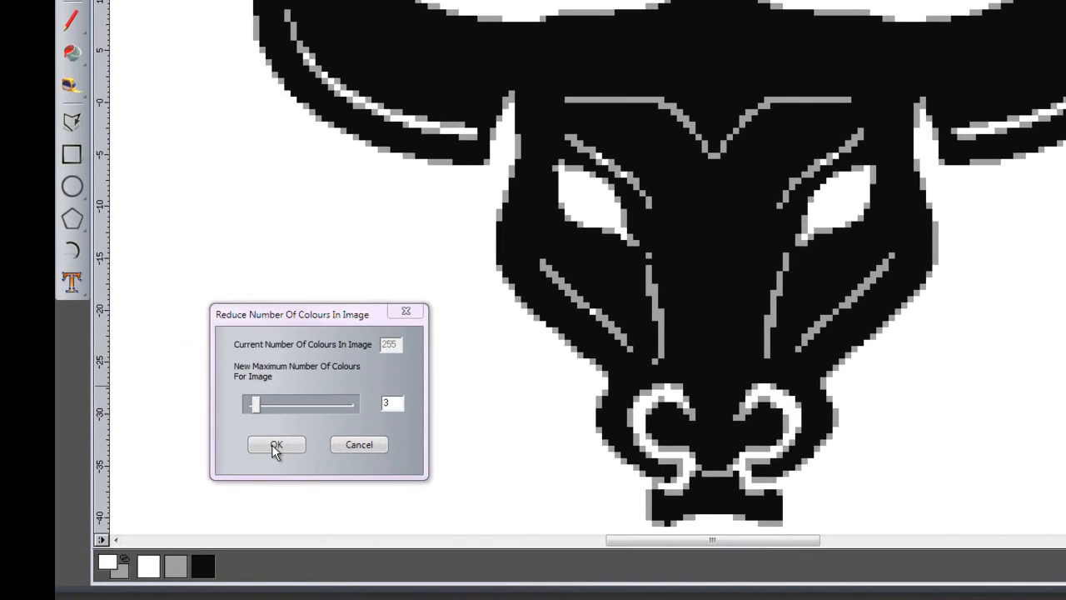
pyautogui.click(184, 497)
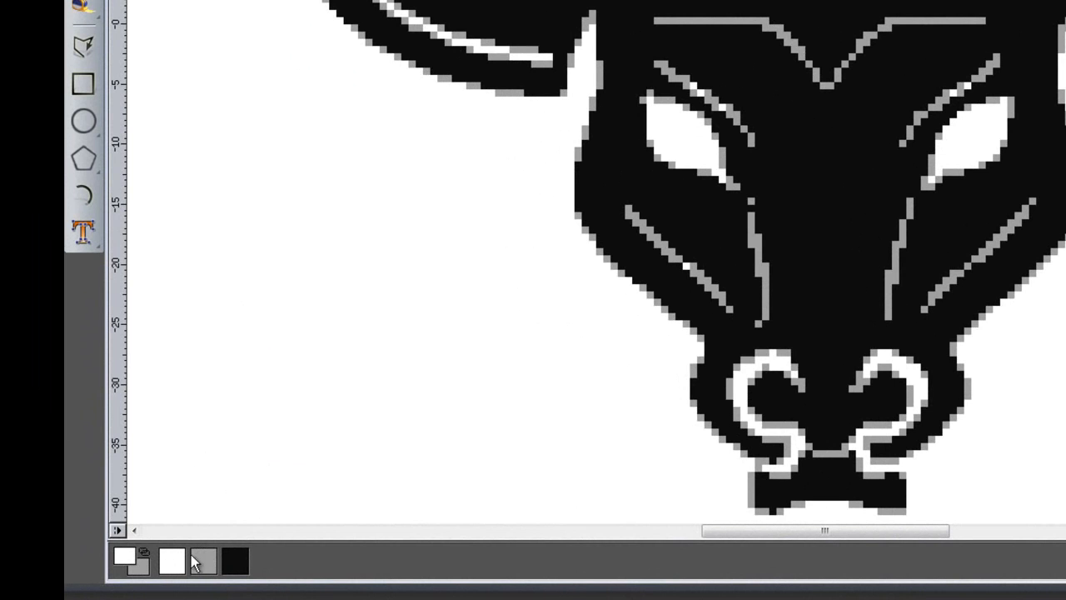
pyautogui.click(148, 550)
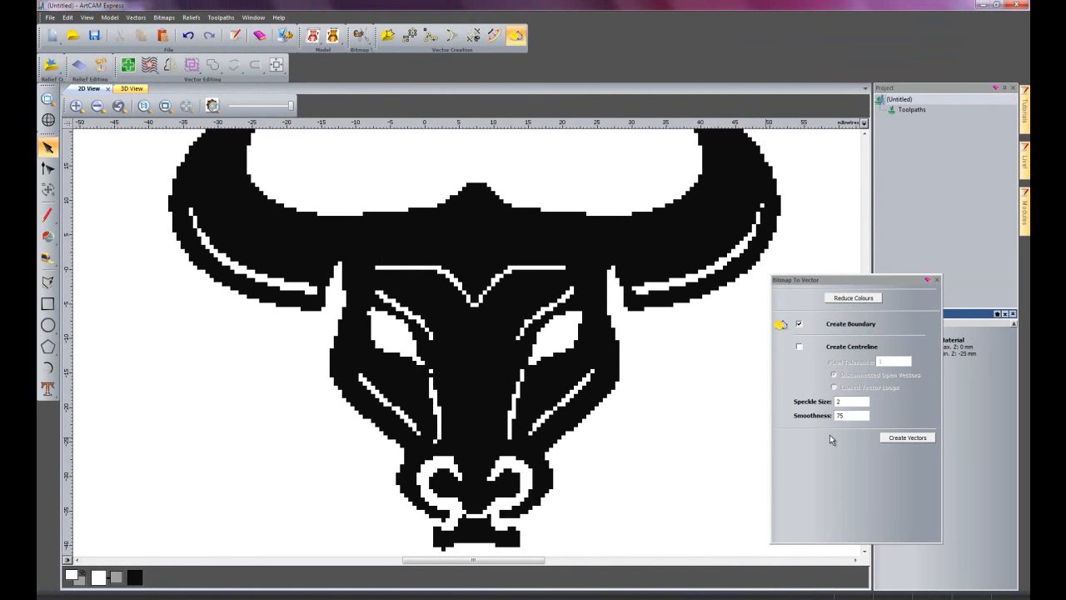
# Create boundary vectors from the bull head bitmap and close the Bitmap To Vector tool.
pyautogui.click(908, 438)
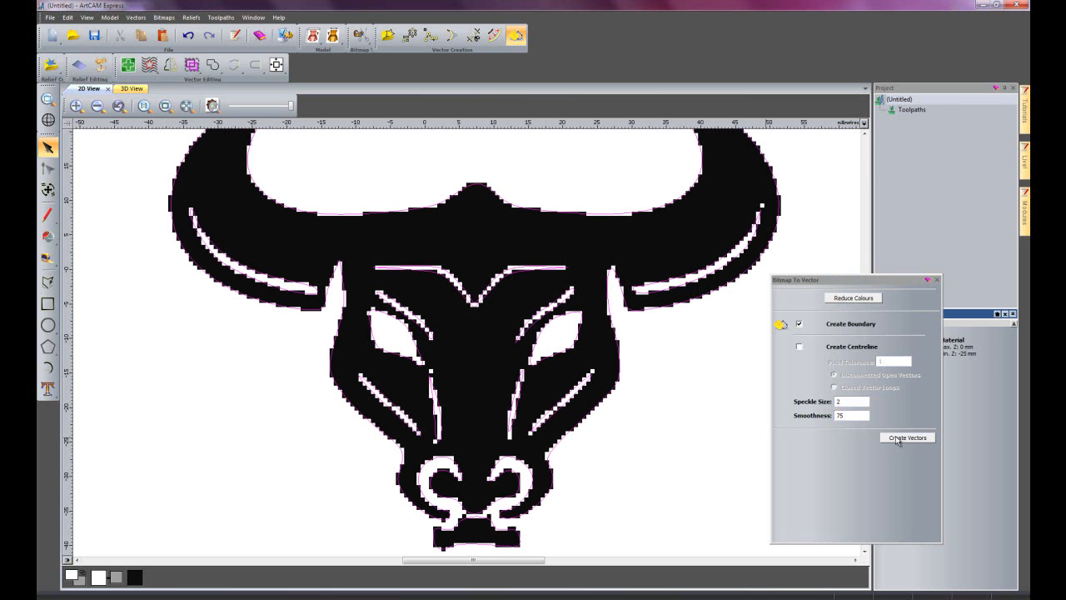
pyautogui.click(928, 280)
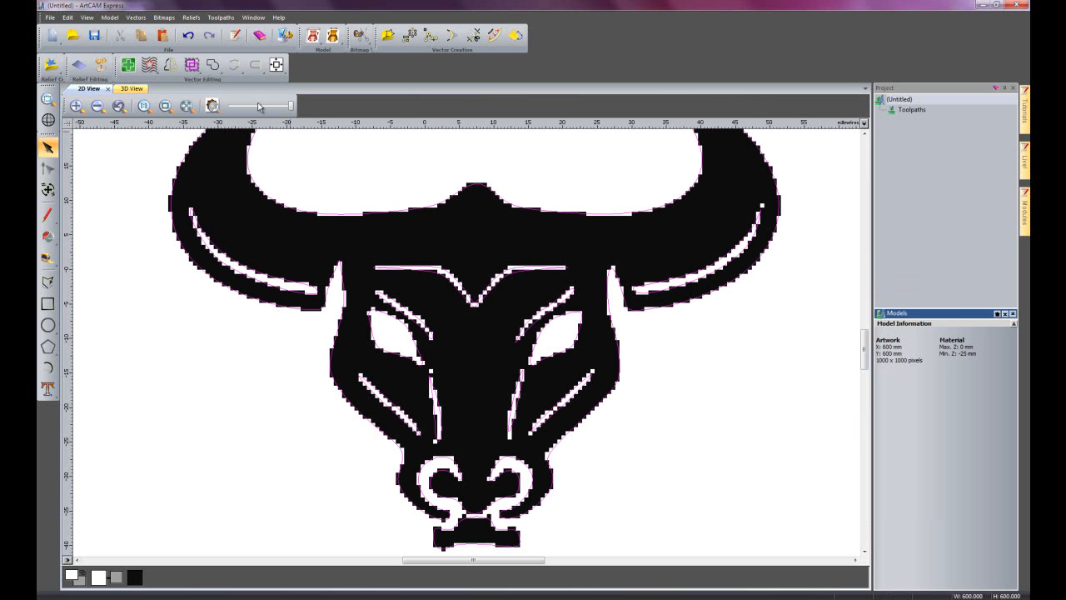
# Fade the bull head bitmap, examine the vectors against its pixel edges, and restore the bitmap to full contrast.
pyautogui.moveTo(292, 107); pyautogui.dragTo(235, 113)
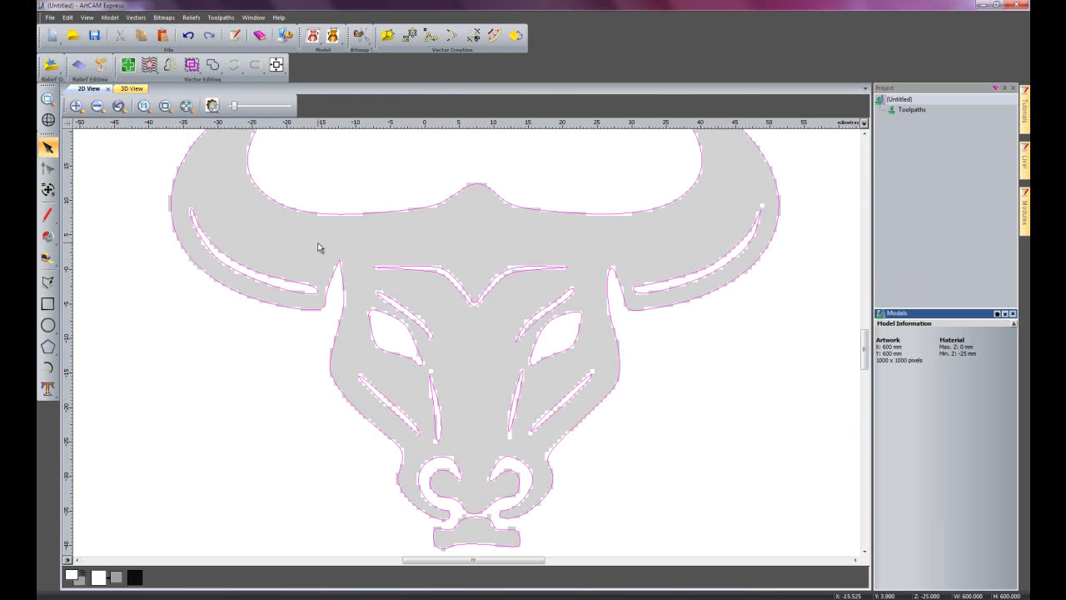
pyautogui.scroll(2, 554, 350)
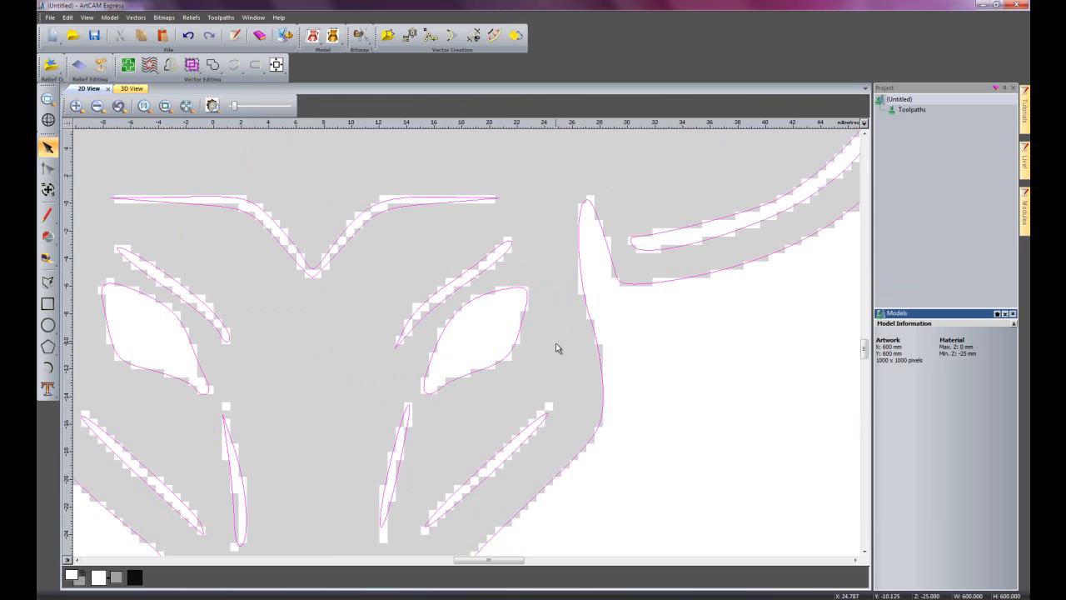
pyautogui.scroll(1, 476, 351)
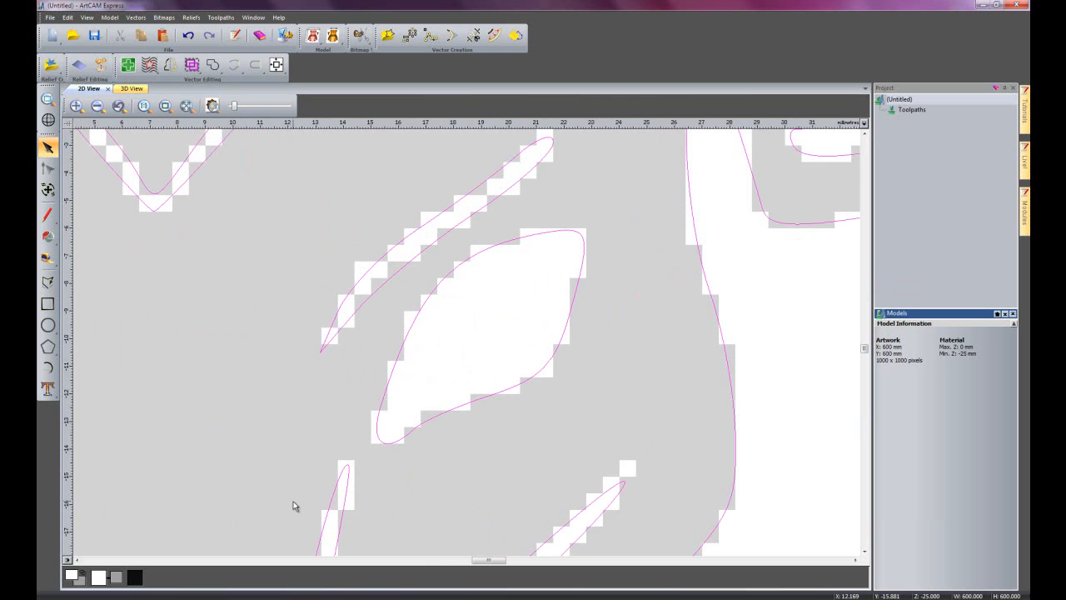
pyautogui.scroll(-2, 458, 480)
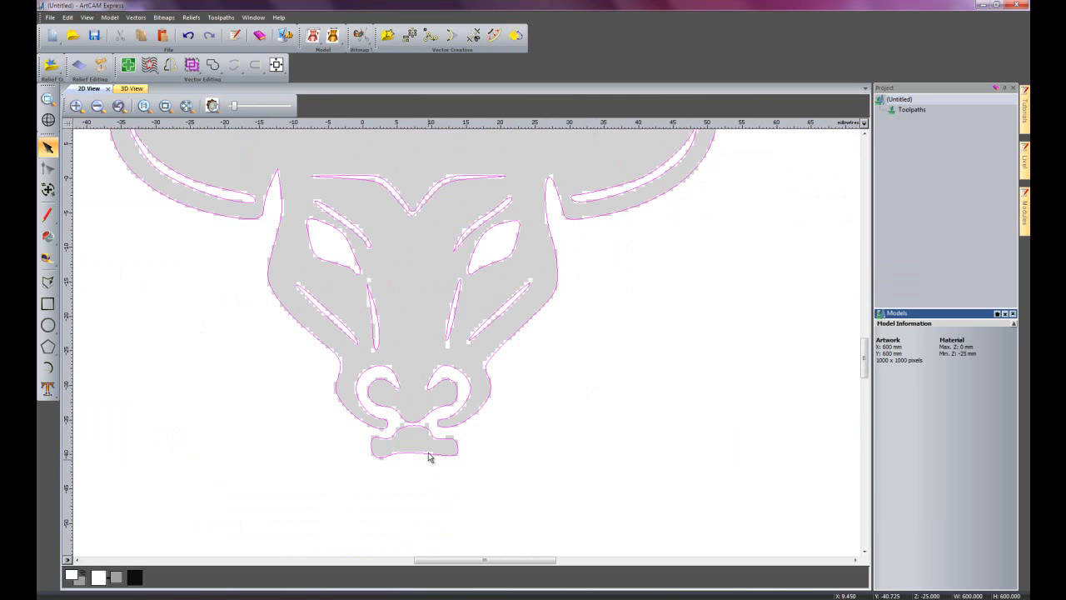
pyautogui.scroll(-1, 460, 309)
pyautogui.scroll(1, 439, 226)
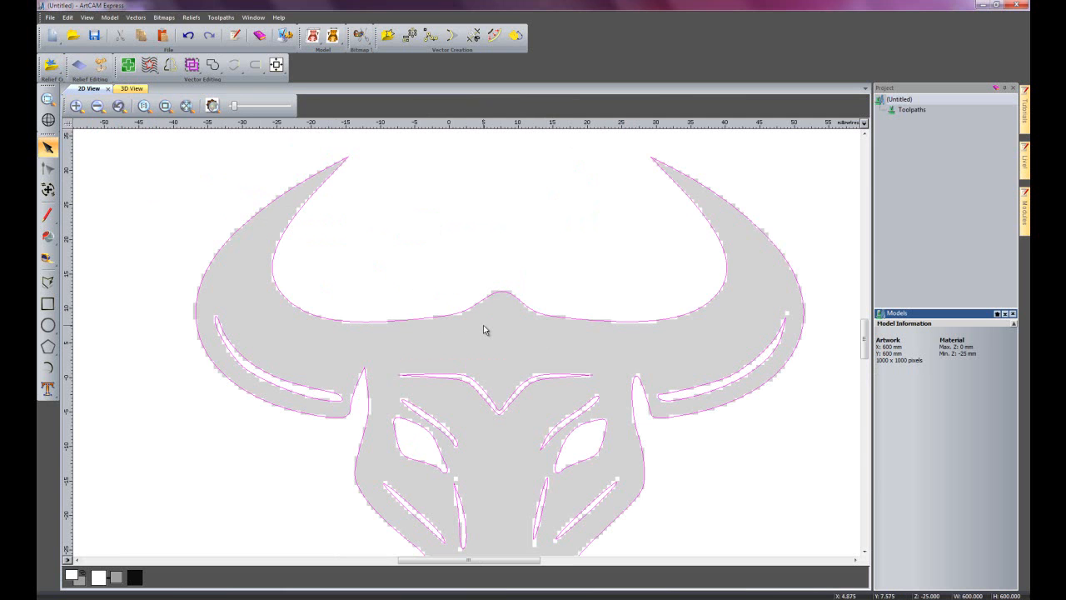
pyautogui.moveTo(234, 110); pyautogui.dragTo(291, 106)
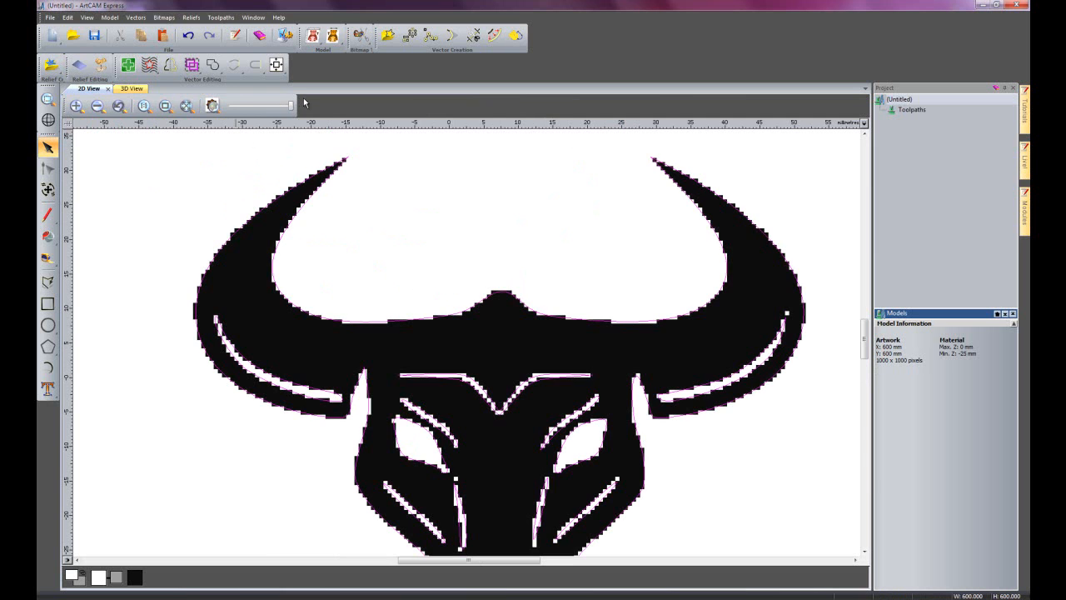
# Hide the bitmap and node-edit the bull head's outer outline, raising the curve between forehead and horn on both sides.
pyautogui.click(213, 105)
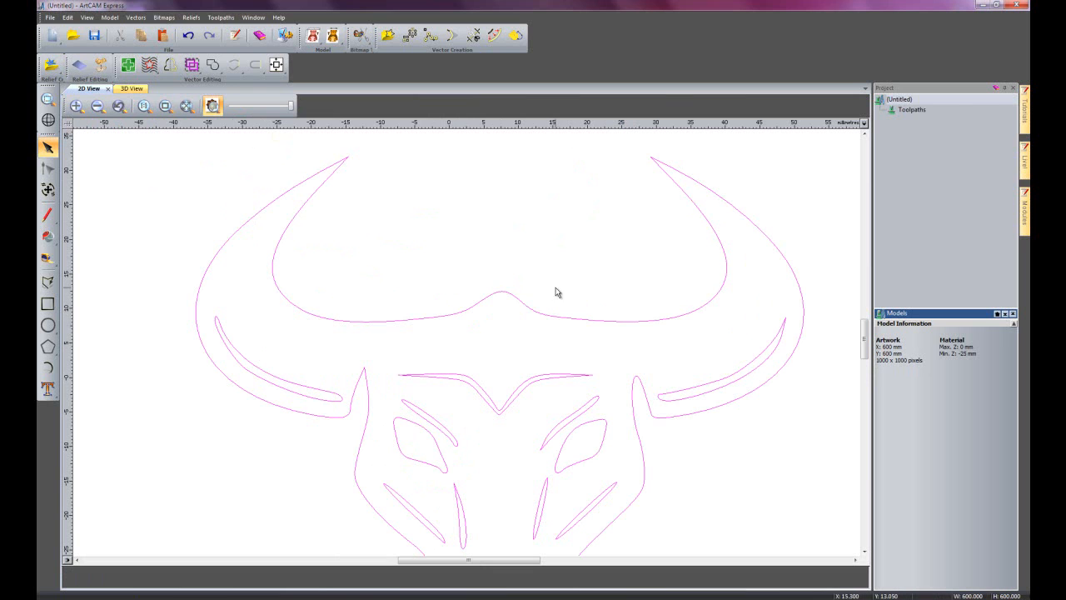
pyautogui.click(614, 282)
pyautogui.click(439, 316)
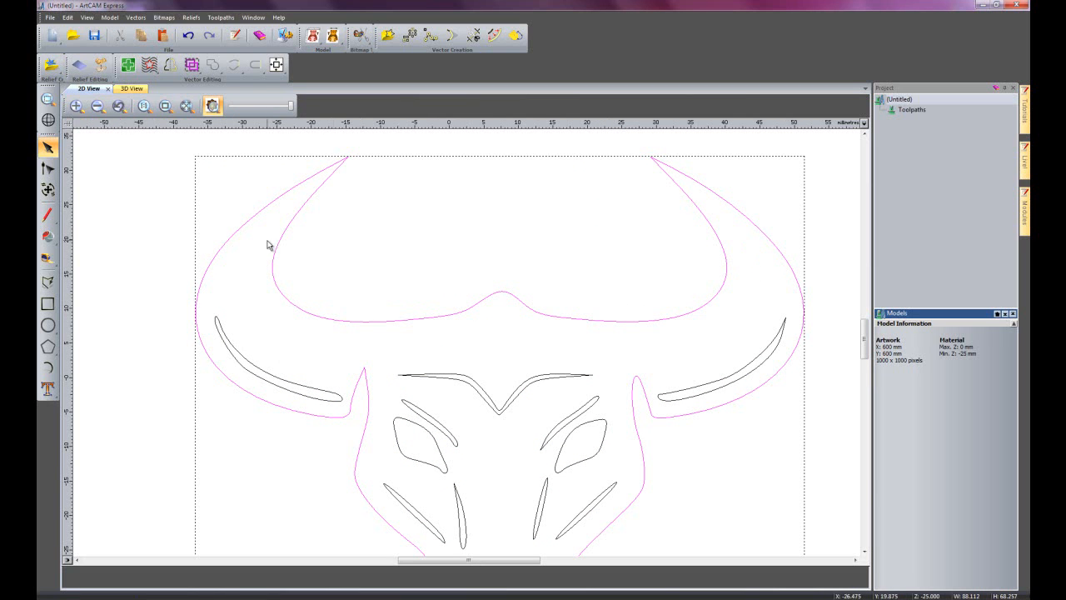
pyautogui.click(48, 169)
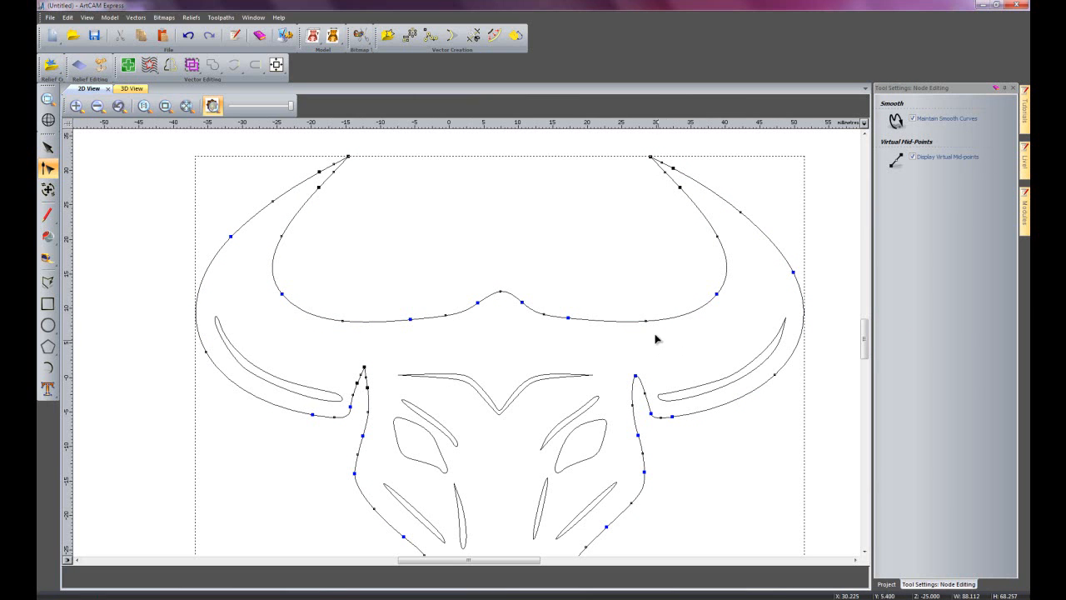
pyautogui.moveTo(646, 319); pyautogui.dragTo(642, 301)
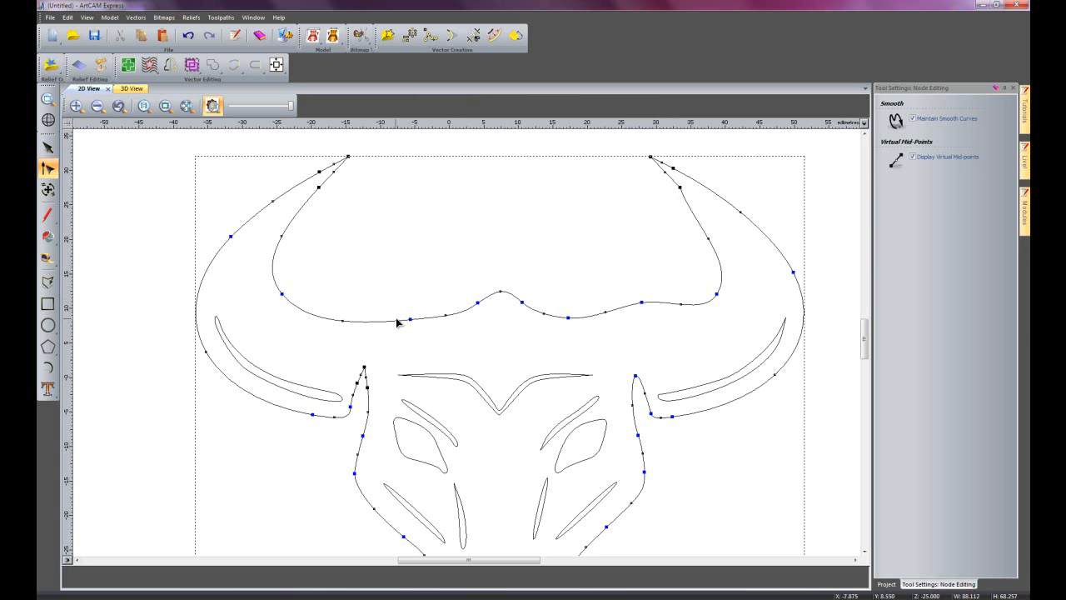
pyautogui.moveTo(344, 318); pyautogui.dragTo(356, 307)
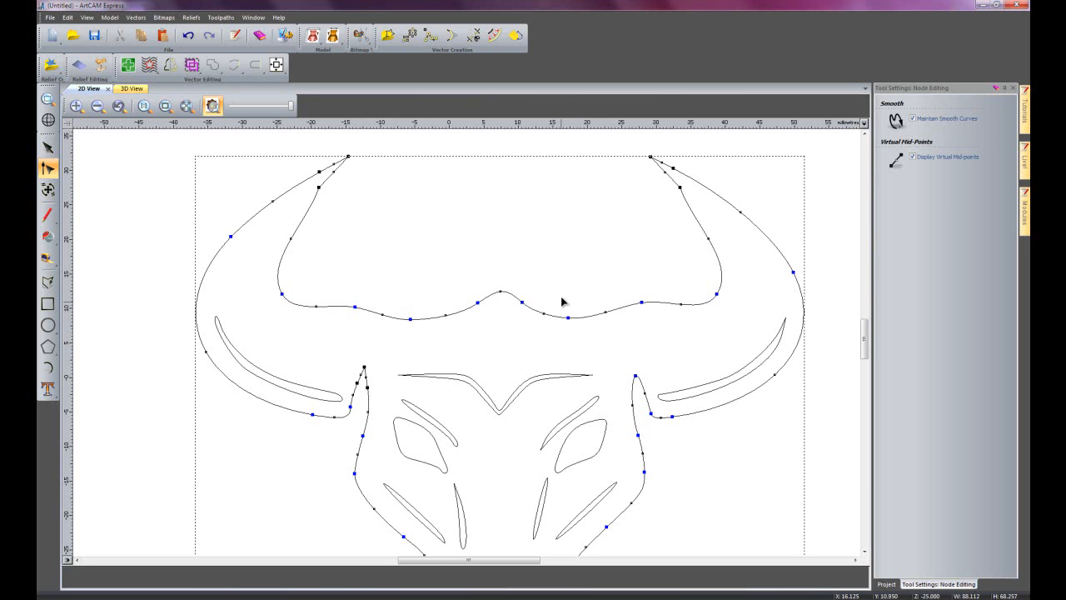
pyautogui.click(478, 241)
pyautogui.click(479, 245)
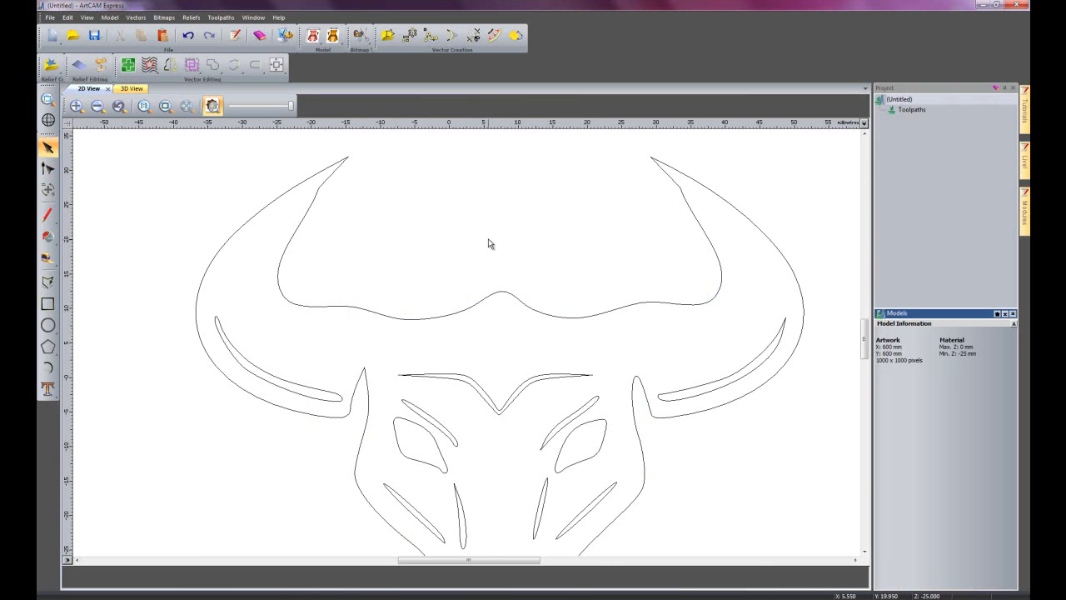
# Open the Relief Clipart Library and look through the available libraries, keeping Greenery selected.
pyautogui.scroll(-3, 486, 246)
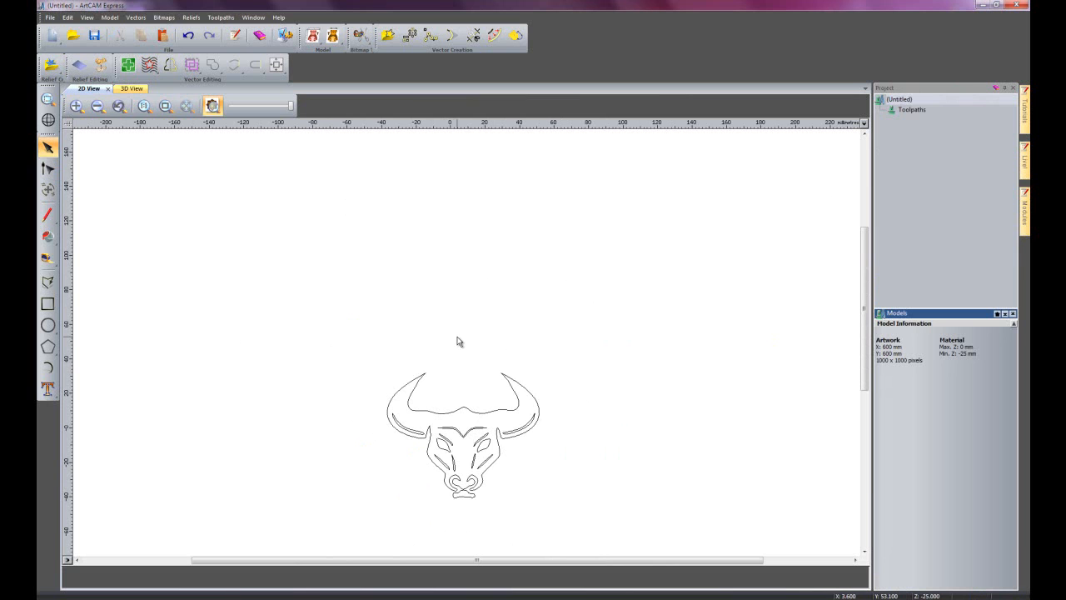
pyautogui.scroll(-3, 458, 341)
pyautogui.click(338, 300)
pyautogui.click(340, 305)
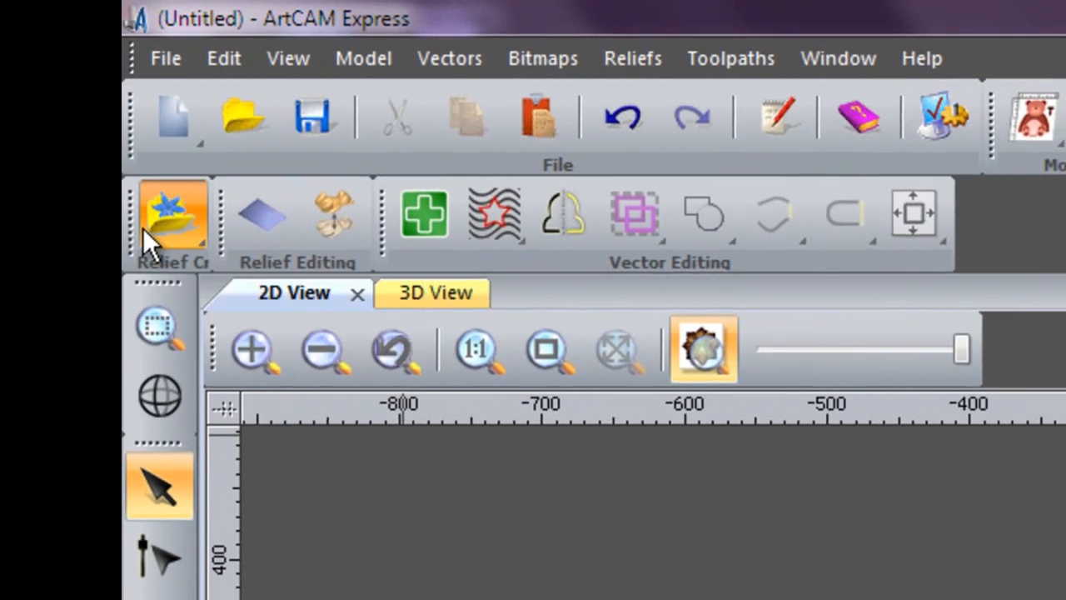
pyautogui.click(144, 230)
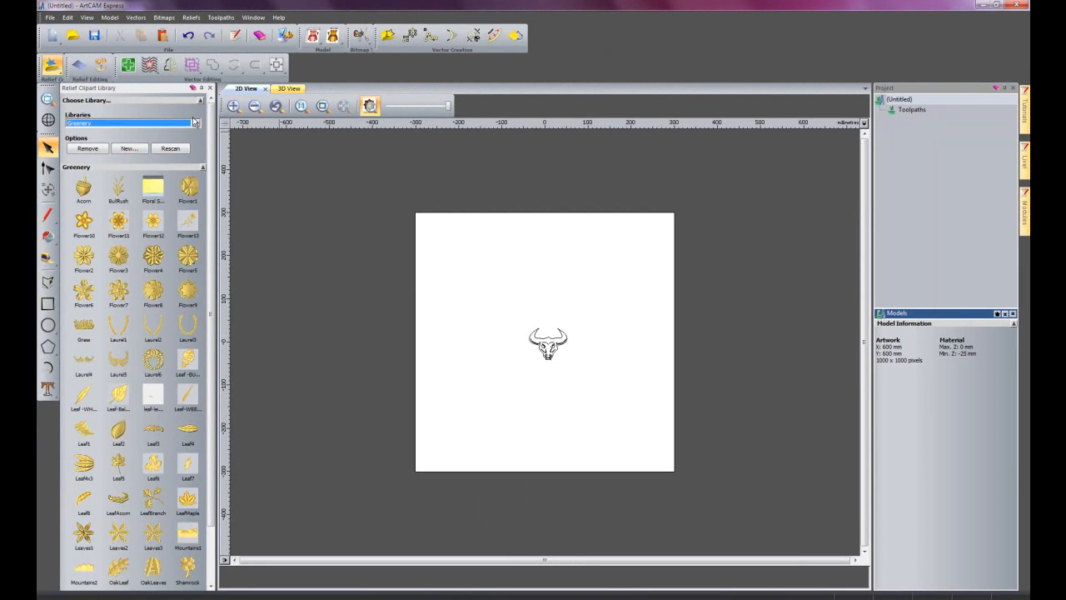
pyautogui.click(195, 124)
pyautogui.scroll(3, 131, 250)
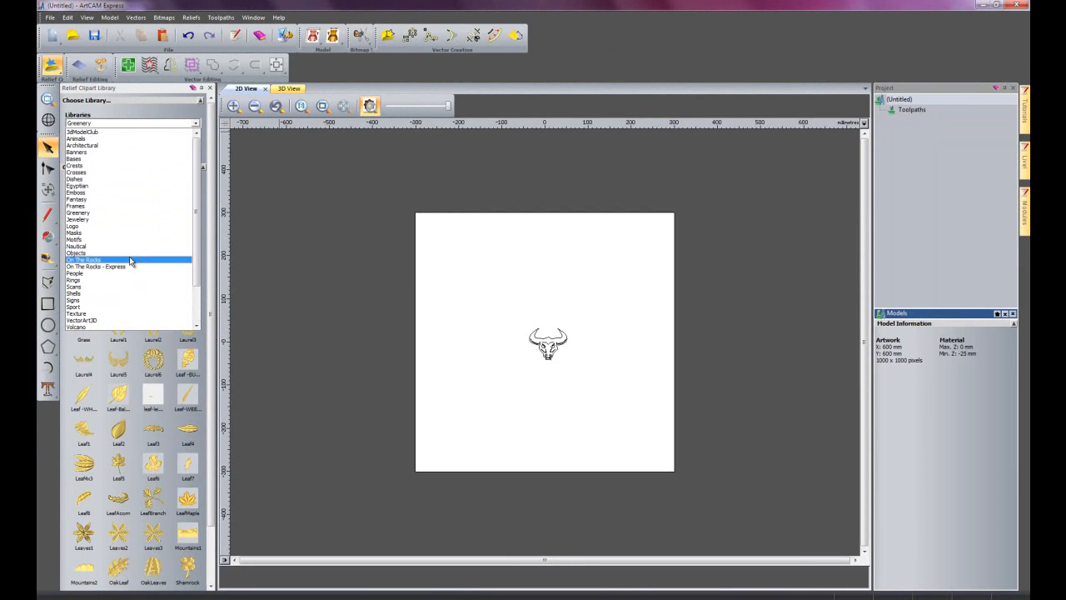
pyautogui.click(125, 126)
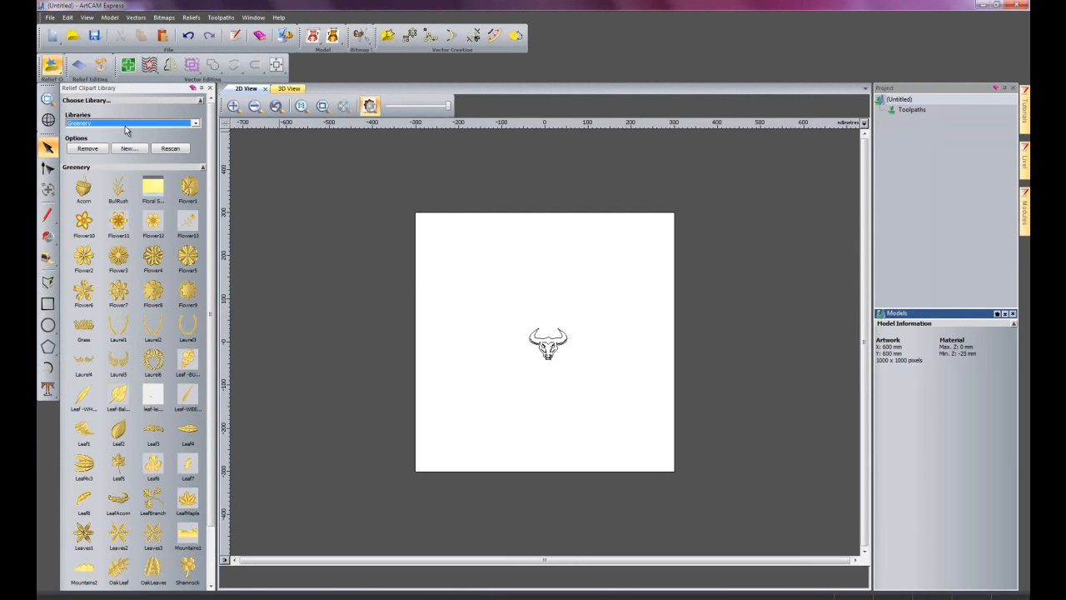
# Add the parent Reliefs folder as a clipart library to show all relief categories together.
pyautogui.click(125, 149)
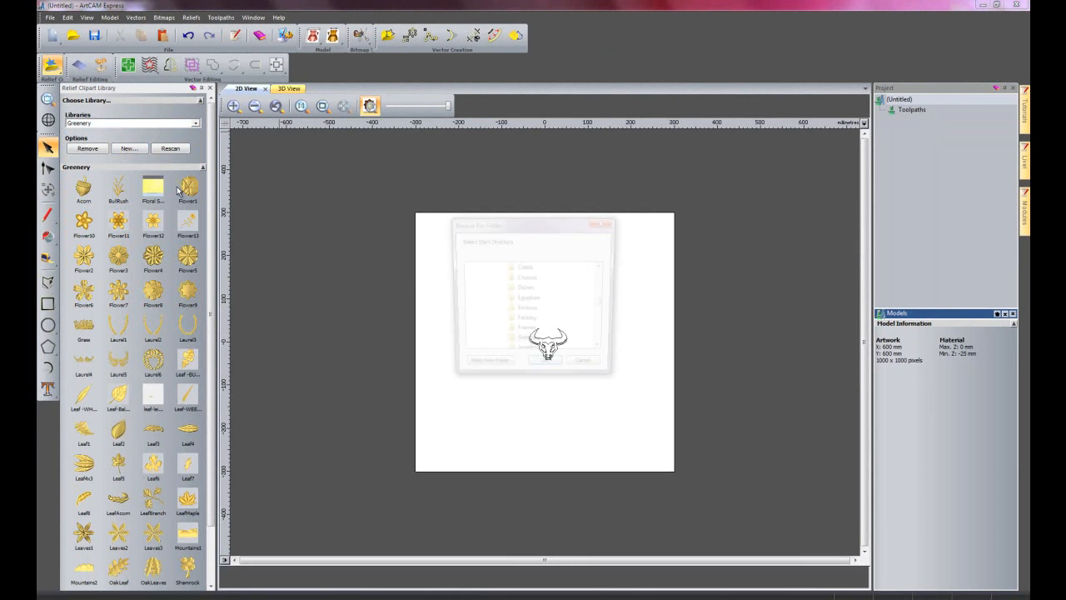
pyautogui.scroll(1, 602, 297)
pyautogui.scroll(2, 602, 297)
pyautogui.click(521, 343)
pyautogui.click(547, 368)
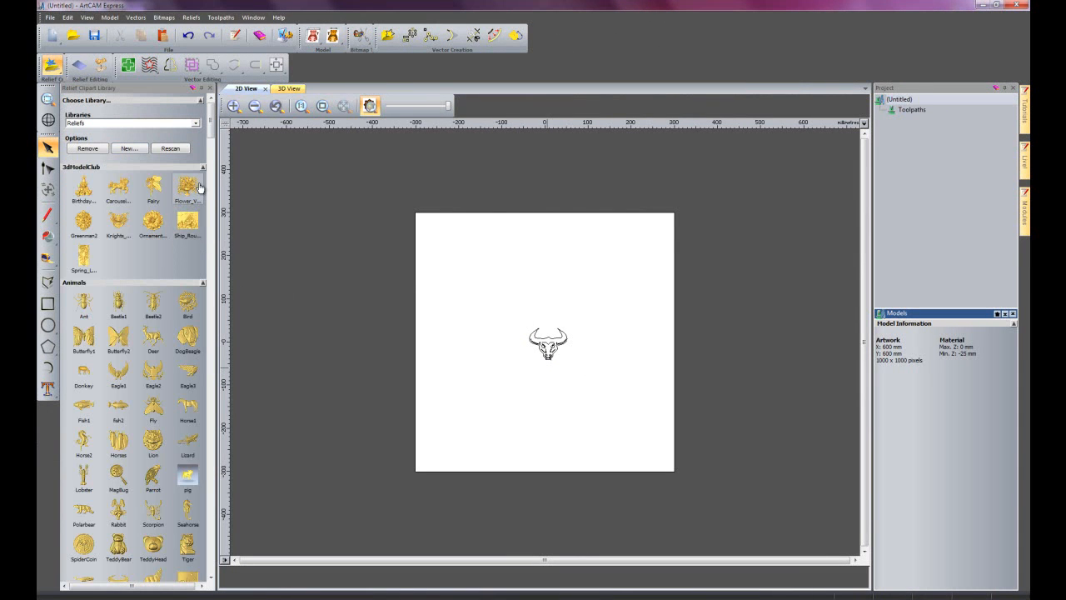
# Browse the Reliefs library, insert Sign-Base36 from the Bases category and centre it in the page.
pyautogui.moveTo(216, 117); pyautogui.dragTo(247, 444)
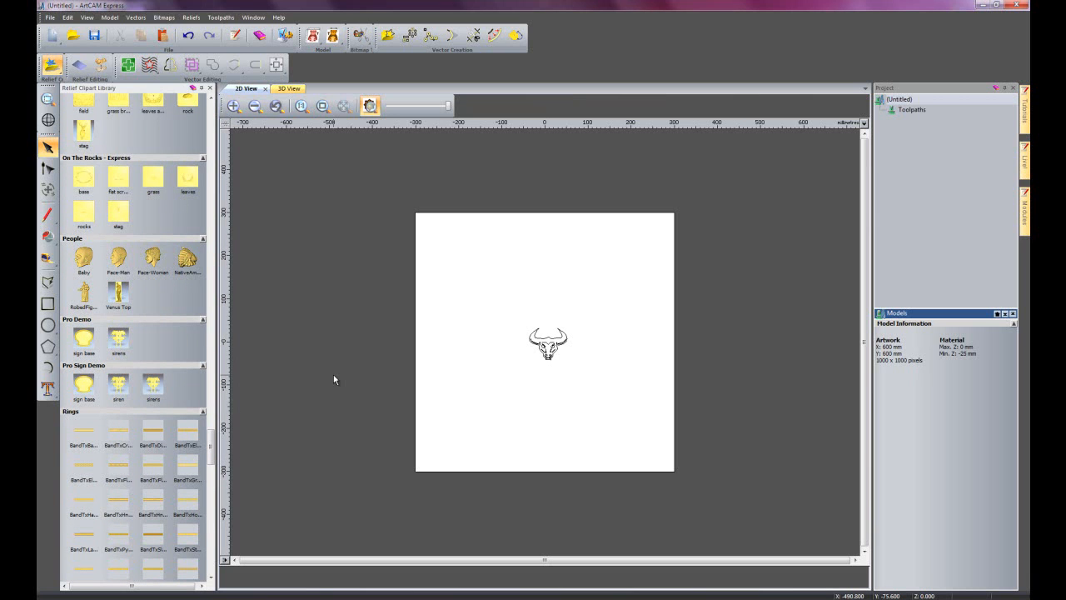
pyautogui.moveTo(211, 452); pyautogui.dragTo(211, 298)
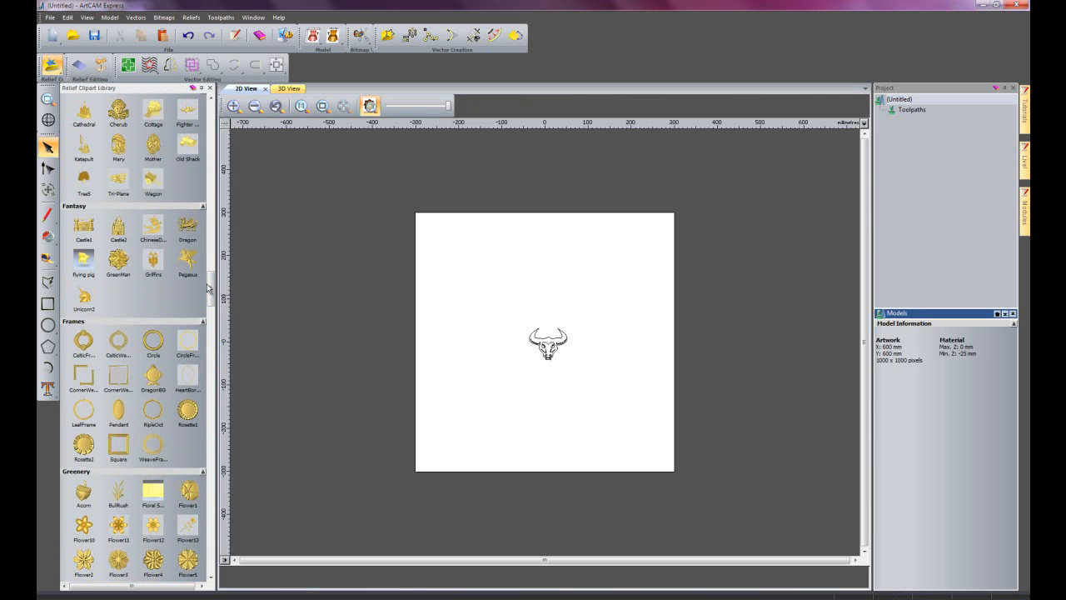
pyautogui.moveTo(211, 283); pyautogui.dragTo(210, 113)
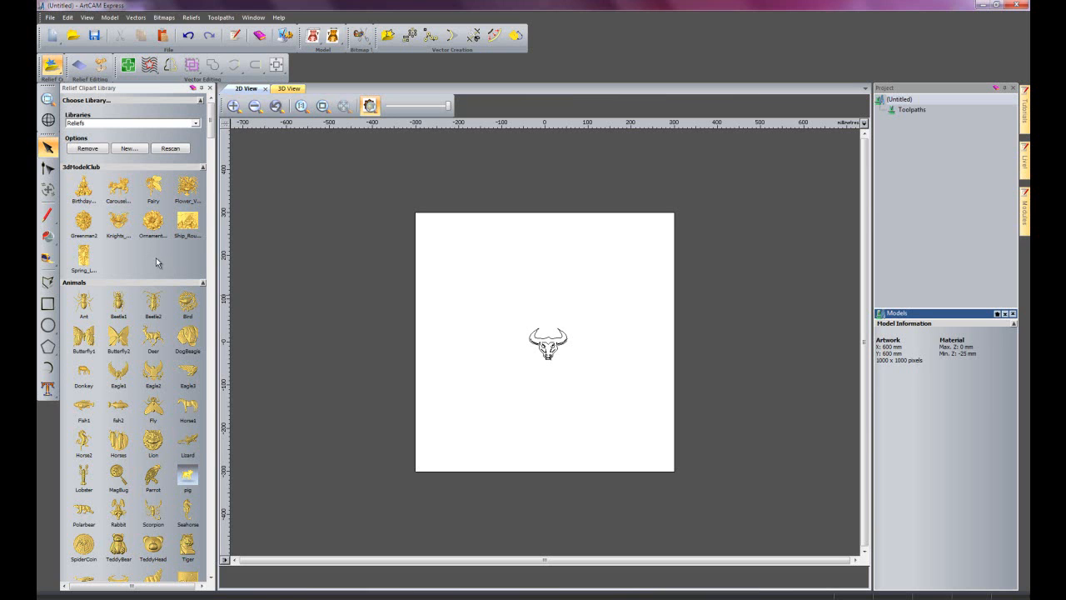
pyautogui.moveTo(211, 133); pyautogui.dragTo(210, 185)
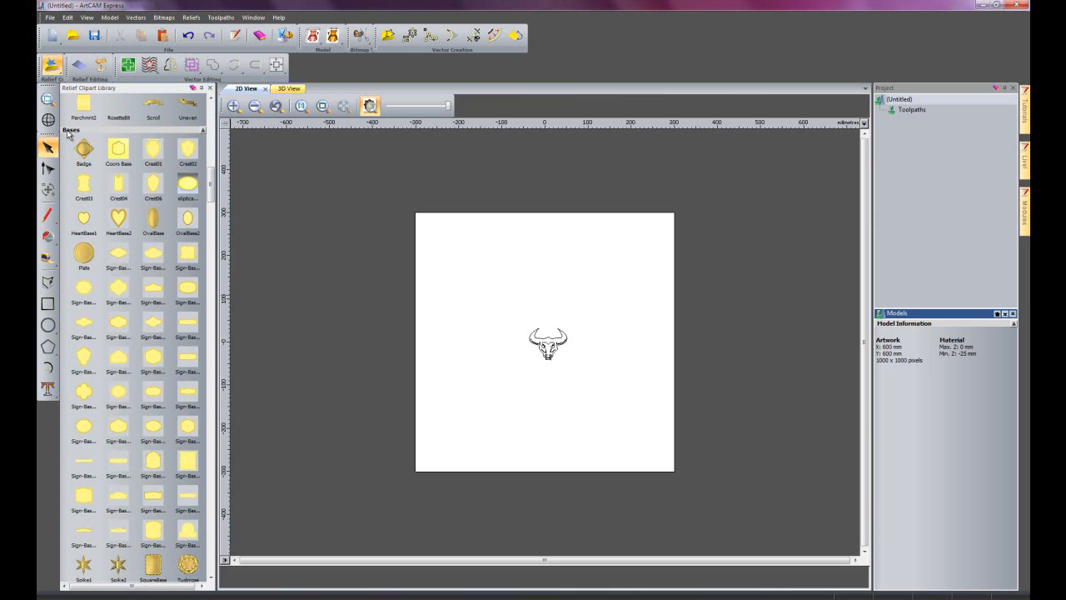
pyautogui.scroll(-4, 140, 409)
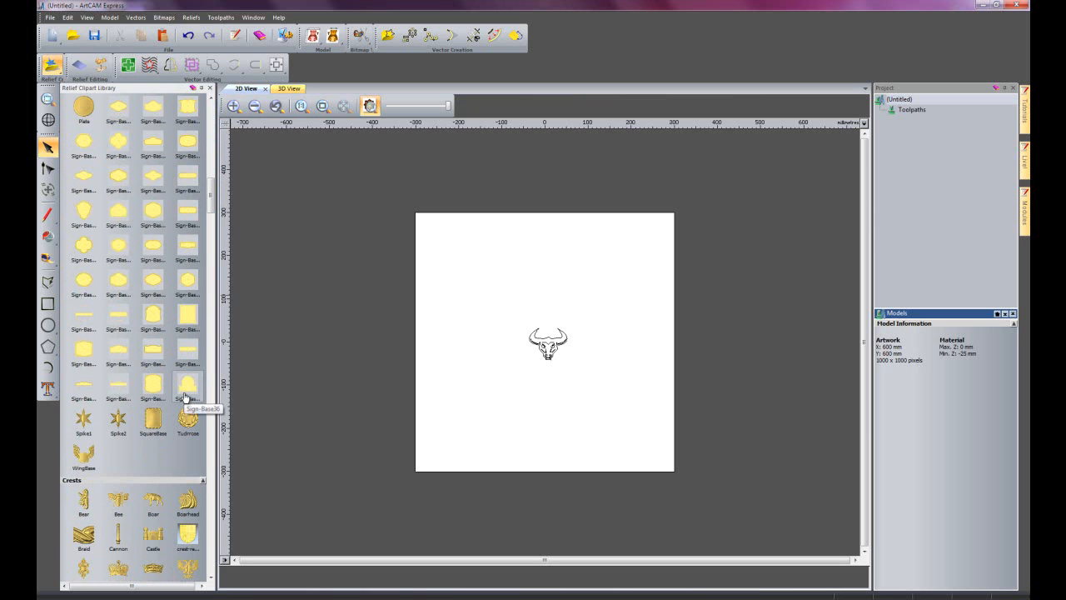
pyautogui.doubleClick(188, 388)
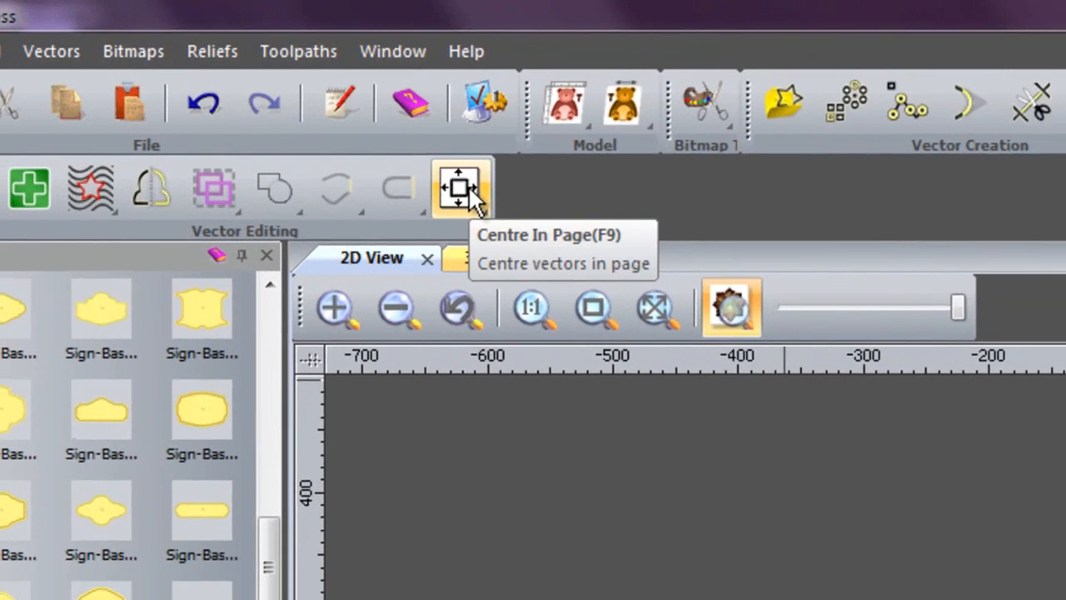
pyautogui.click(467, 192)
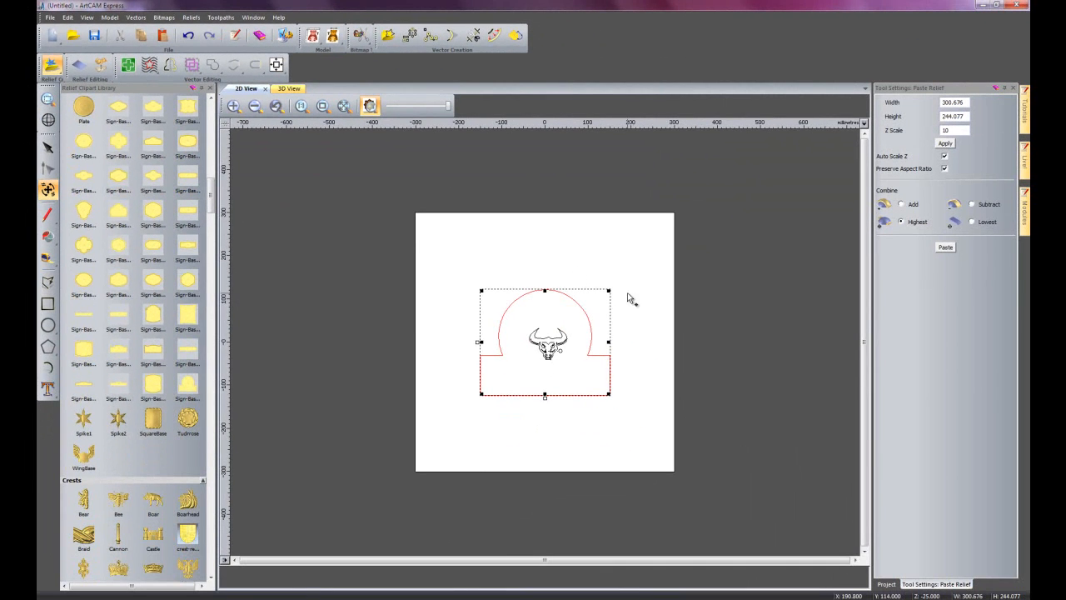
# Scale the sign base proportionally to about 585 x 475 mm, paste its relief into the model and finish pasting.
pyautogui.moveTo(610, 290); pyautogui.dragTo(648, 240)
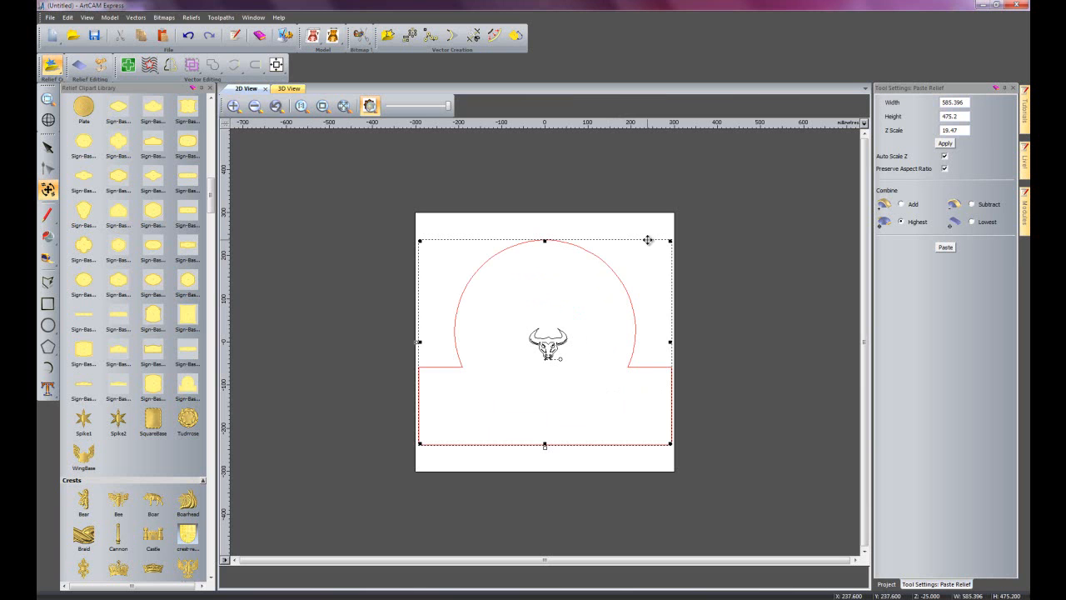
pyautogui.click(947, 248)
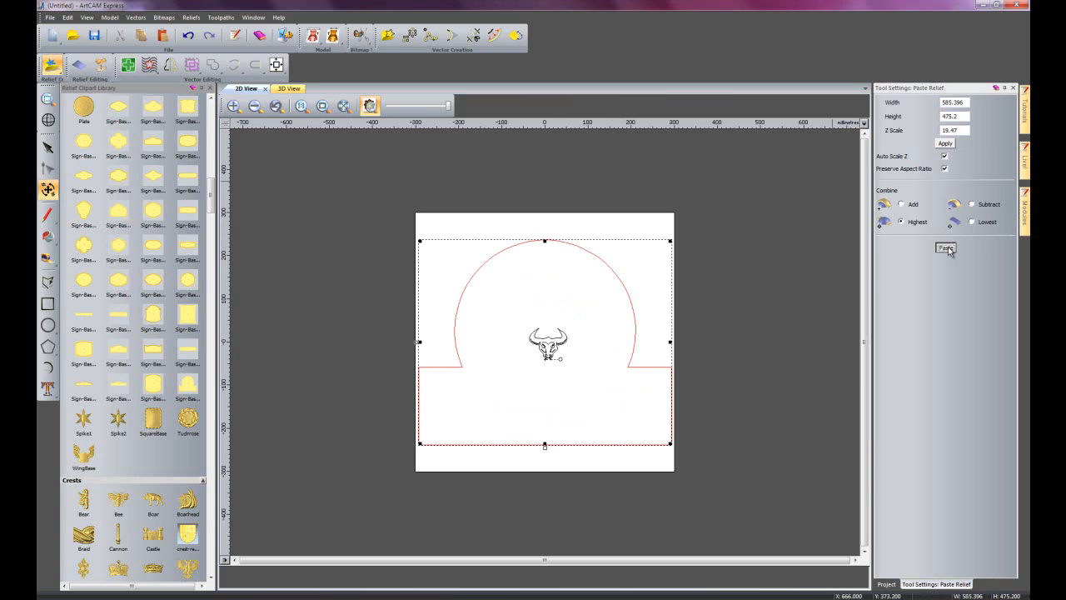
pyautogui.click(949, 250)
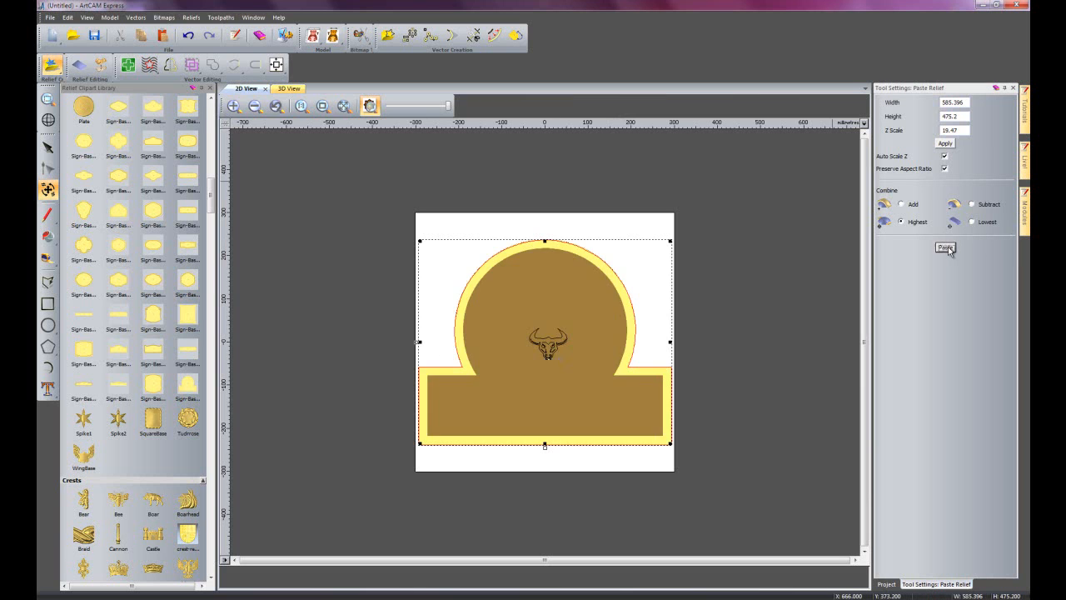
pyautogui.click(1013, 87)
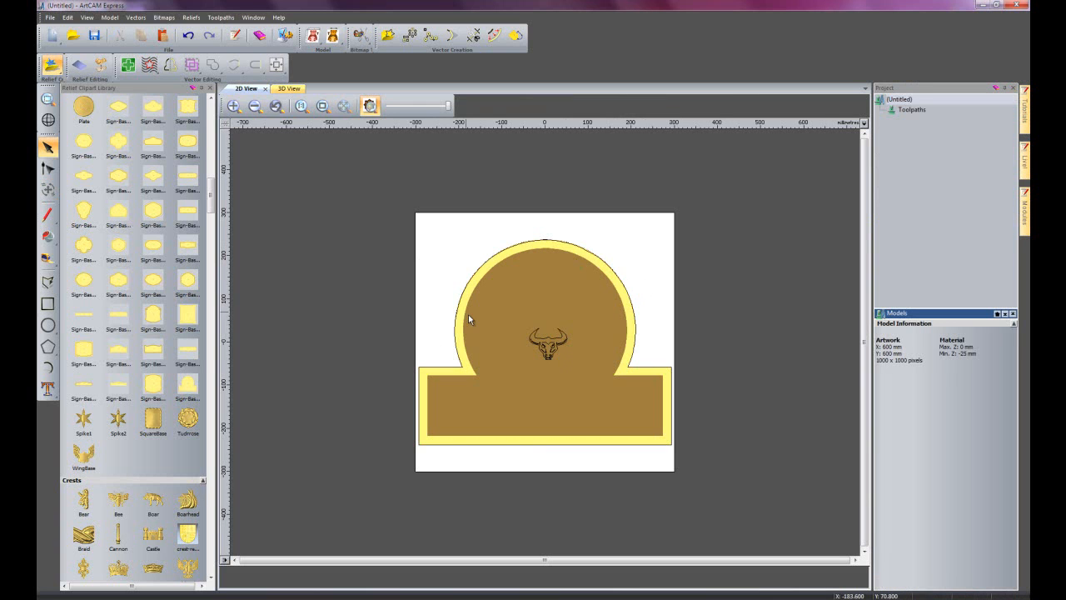
# Select the bull head vectors at the centre of the sign and close the Relief Clipart Library.
pyautogui.moveTo(513, 310); pyautogui.dragTo(611, 380)
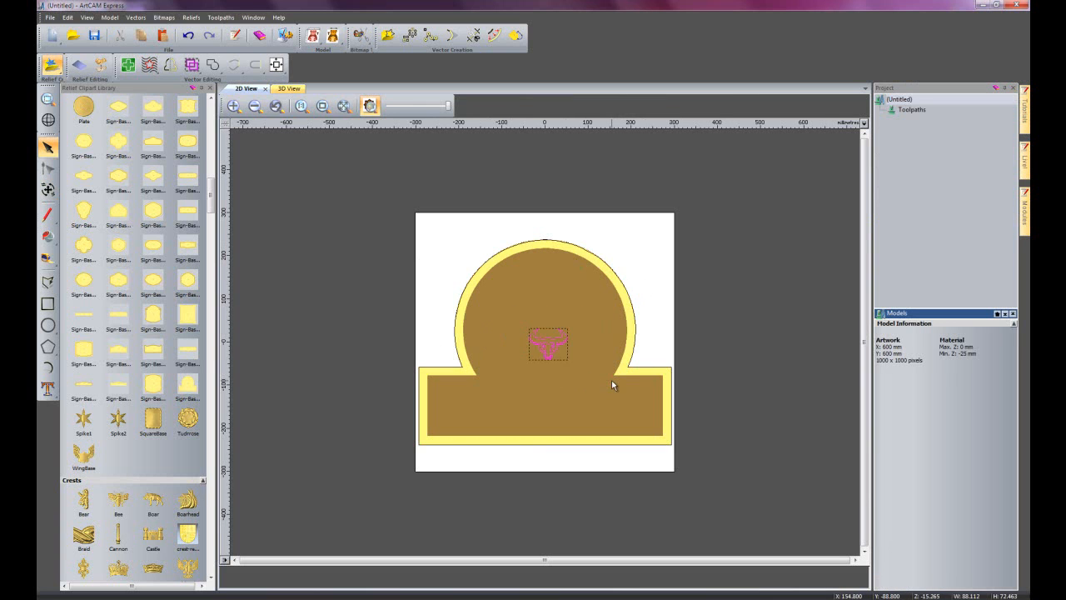
pyautogui.scroll(1, 570, 356)
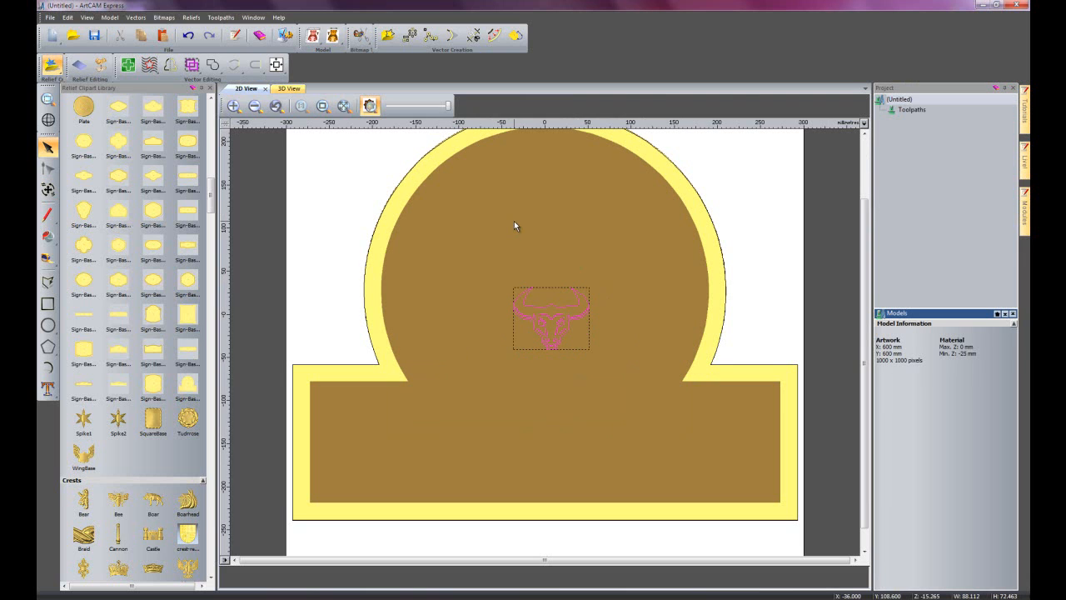
pyautogui.click(211, 89)
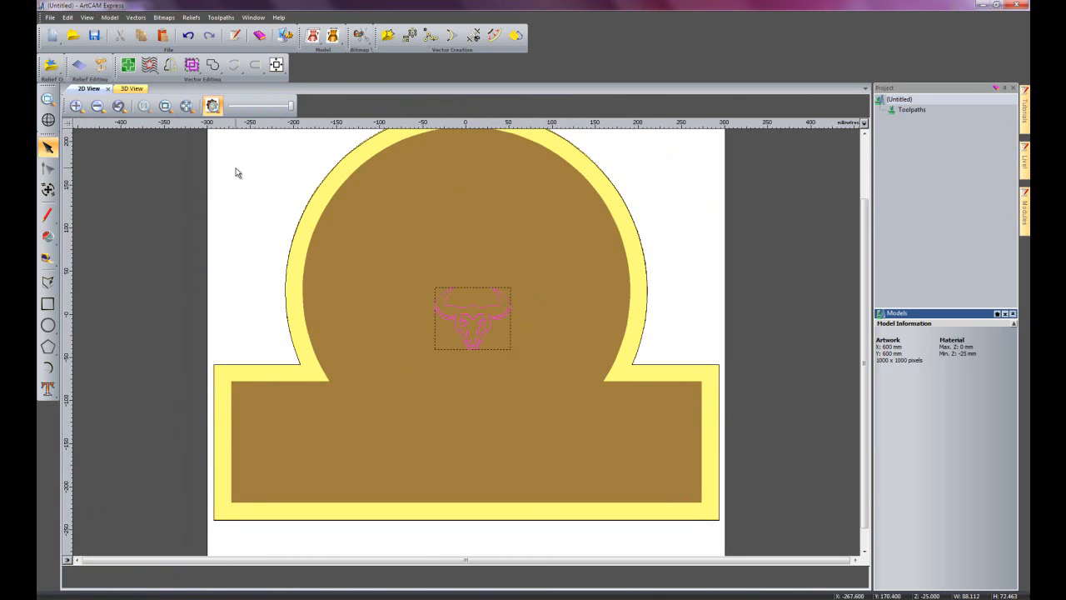
# Inspect the pasted sign base relief in 3D from a tilted angle and return to the 2D view.
pyautogui.click(142, 90)
pyautogui.moveTo(677, 408); pyautogui.dragTo(541, 526)
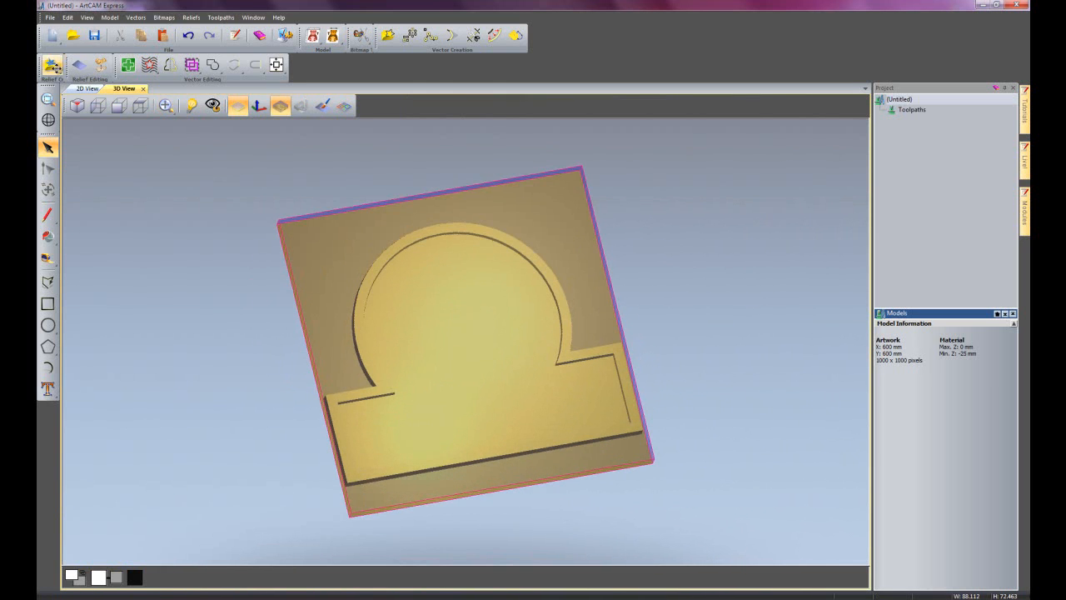
pyautogui.click(83, 88)
# Scale the bull head proportionally to about 289 x 238 mm, centre it in the page and move it up inside the sign's round area.
pyautogui.click(47, 189)
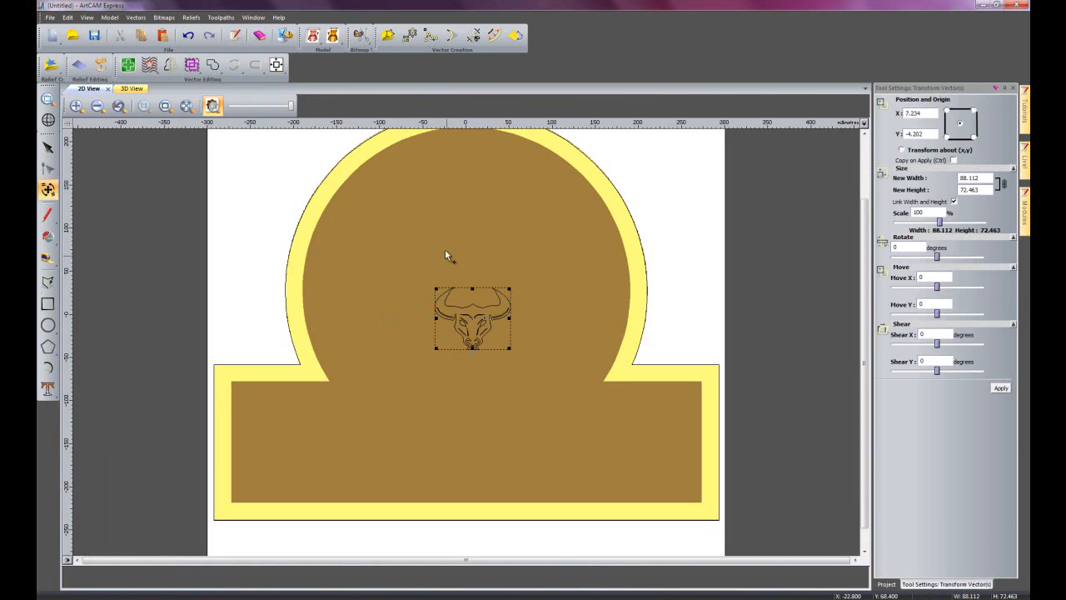
pyautogui.click(275, 66)
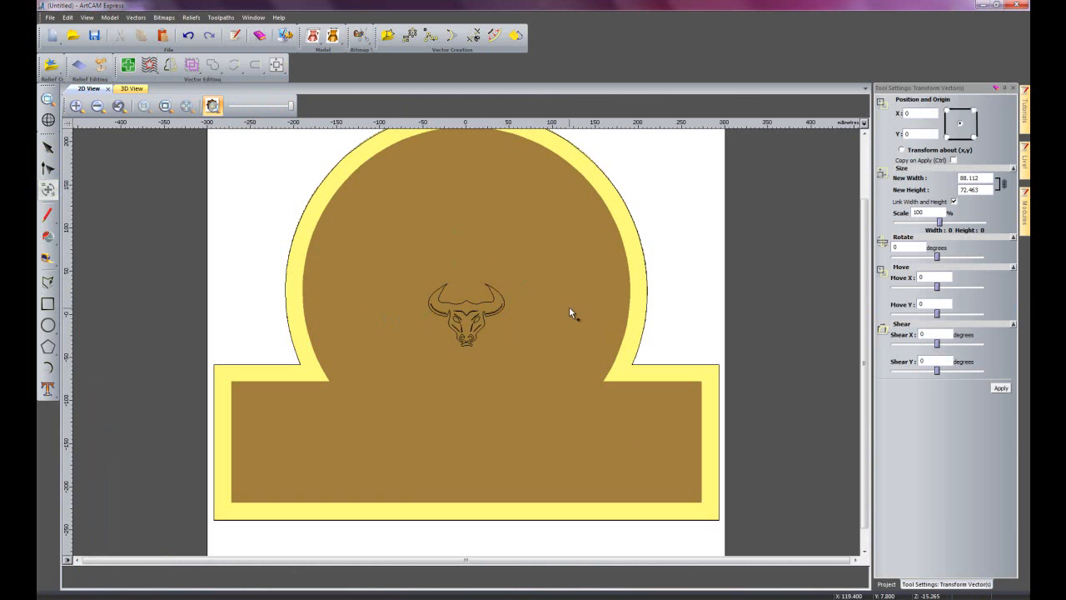
pyautogui.moveTo(504, 284); pyautogui.dragTo(550, 197)
pyautogui.moveTo(613, 205); pyautogui.dragTo(590, 215)
pyautogui.click(277, 65)
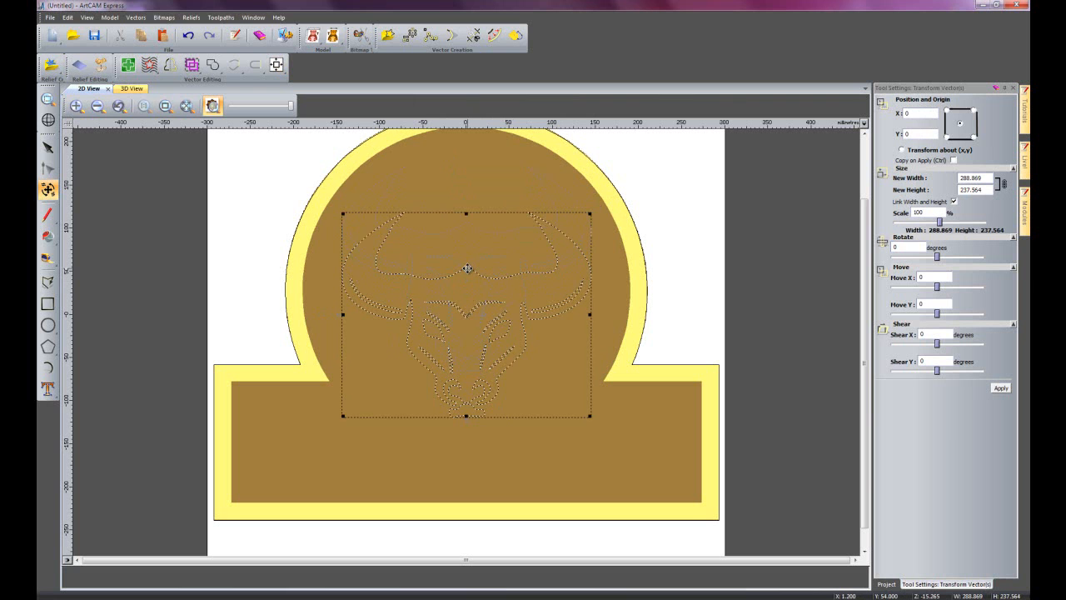
pyautogui.moveTo(468, 269); pyautogui.dragTo(468, 222)
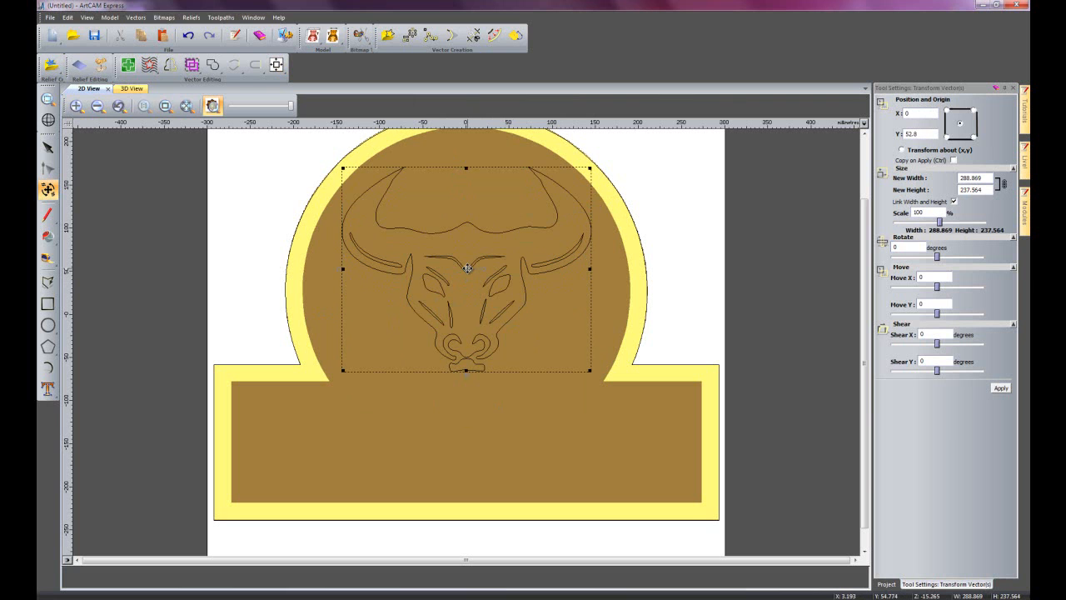
pyautogui.press('Escape')
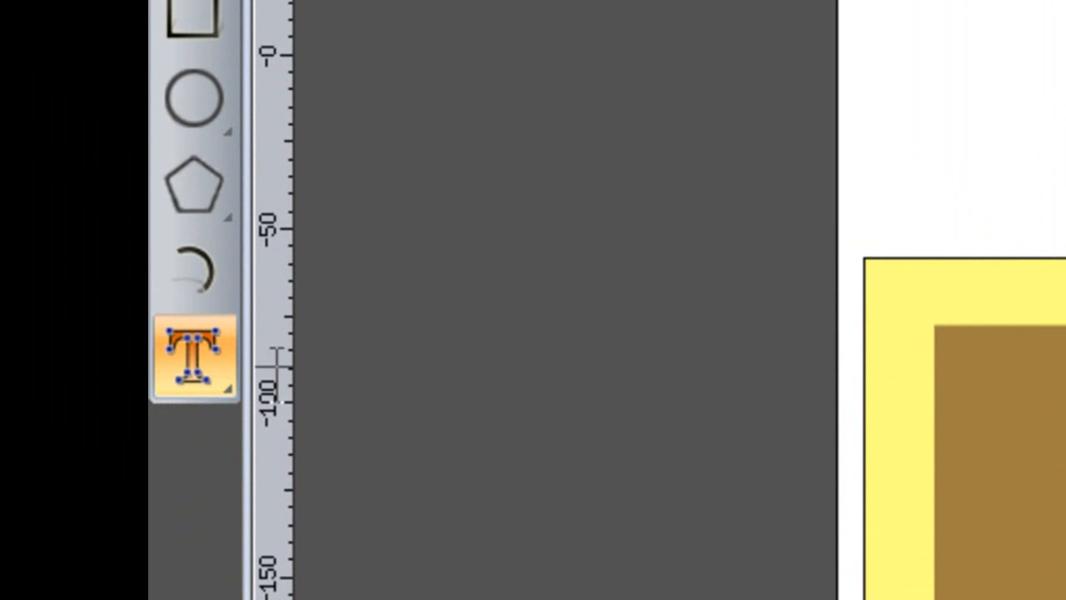
# Start the standard text tool, browse the fonts and set the lettering to Cambria at 115 points.
pyautogui.click(209, 369)
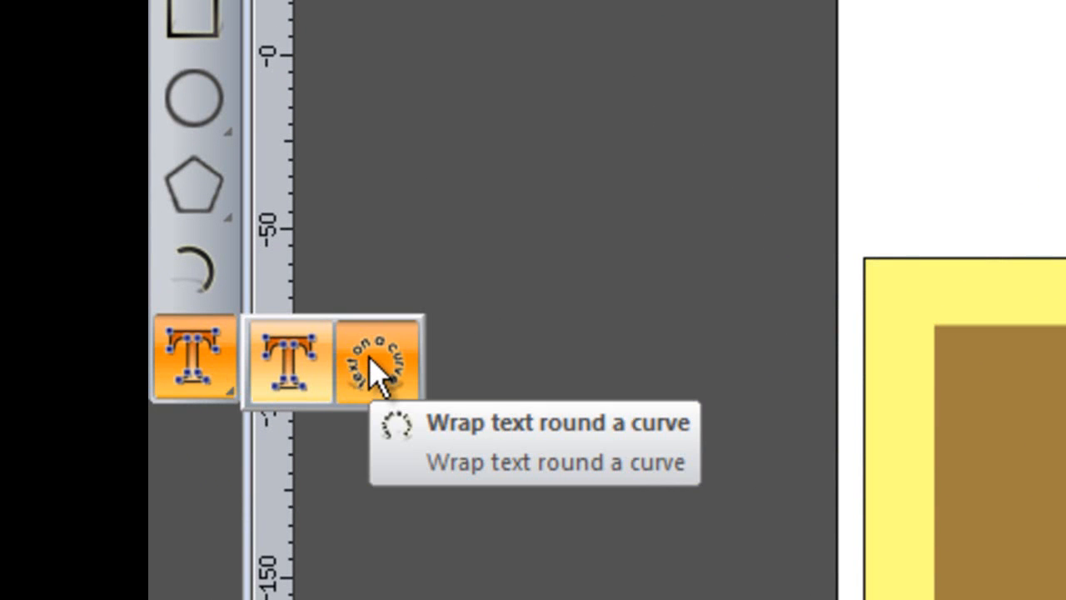
pyautogui.click(762, 405)
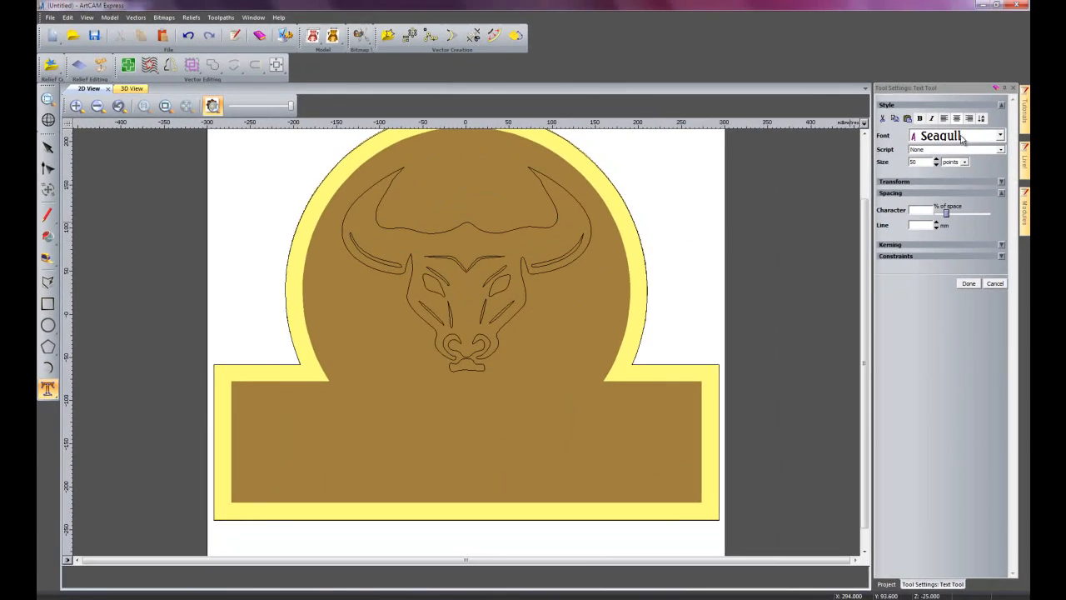
pyautogui.click(964, 140)
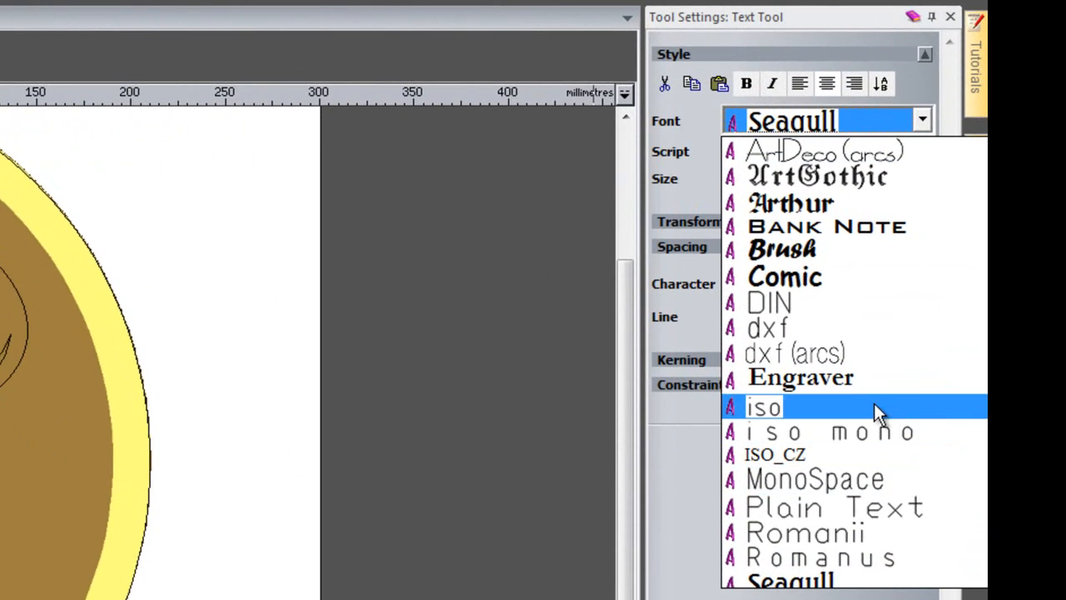
pyautogui.scroll(2, 864, 375)
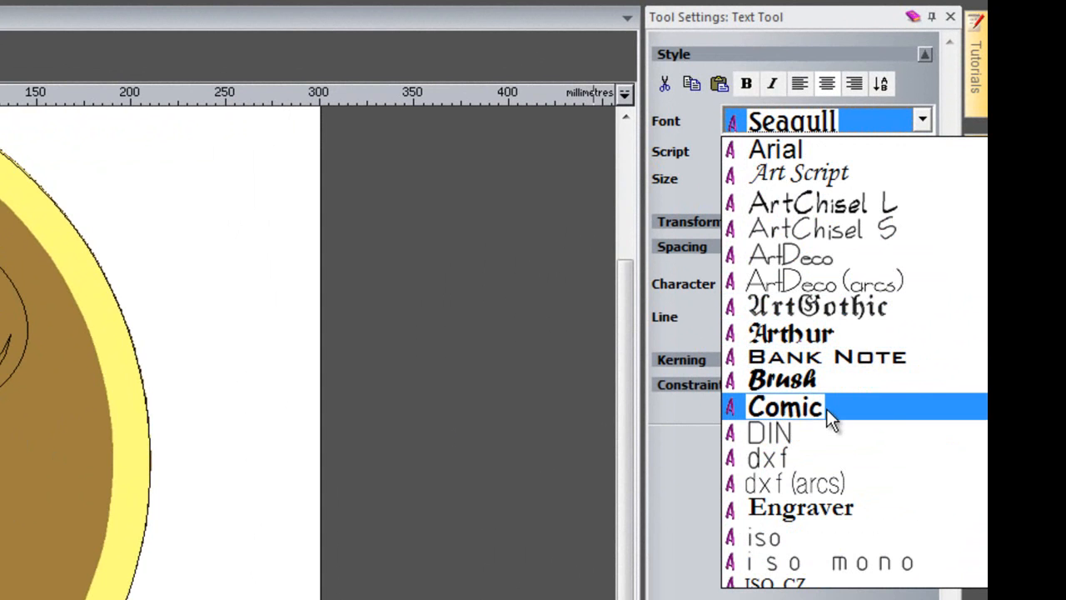
pyautogui.scroll(-5, 831, 421)
pyautogui.scroll(-13, 836, 401)
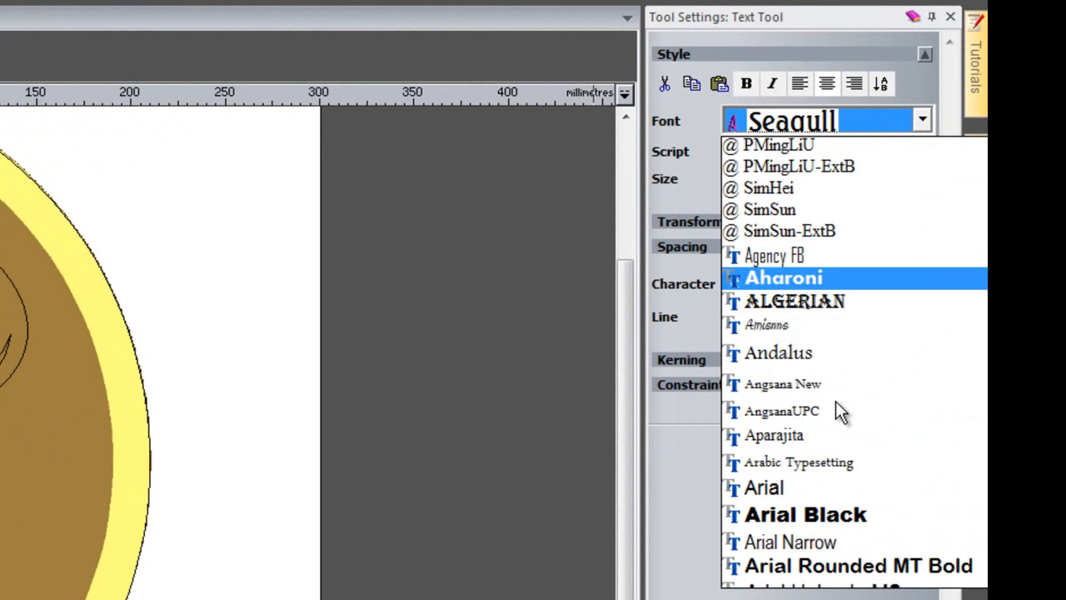
pyautogui.scroll(-7, 833, 385)
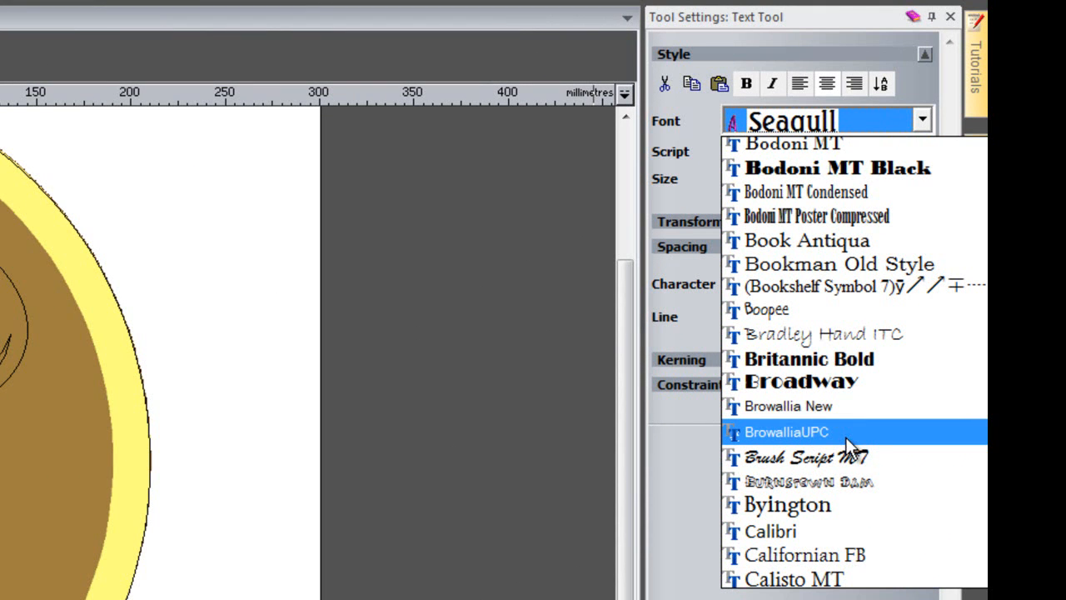
pyautogui.scroll(-3, 844, 441)
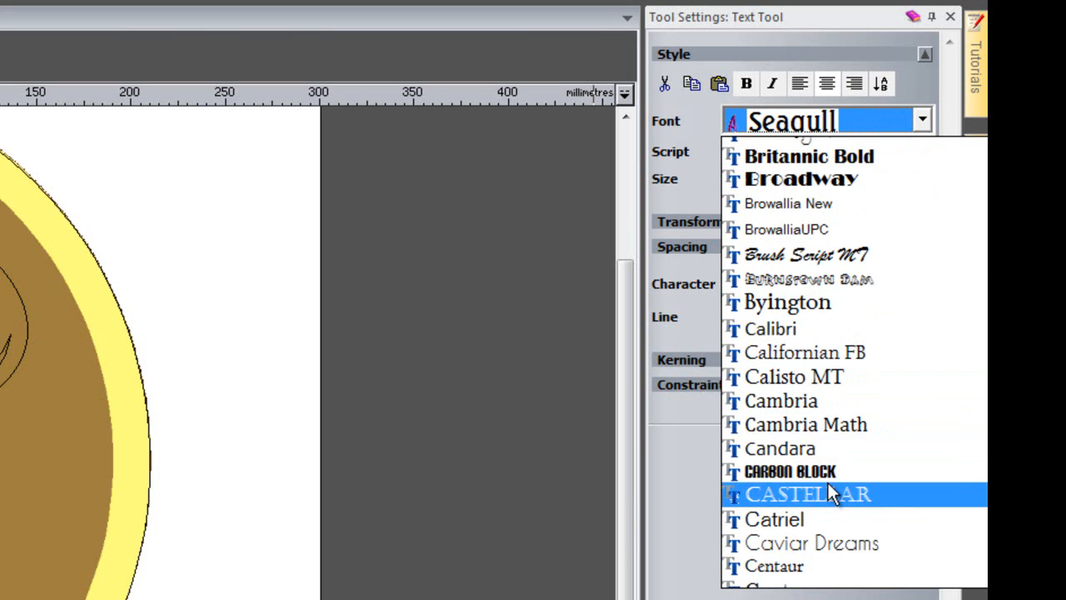
pyautogui.click(793, 404)
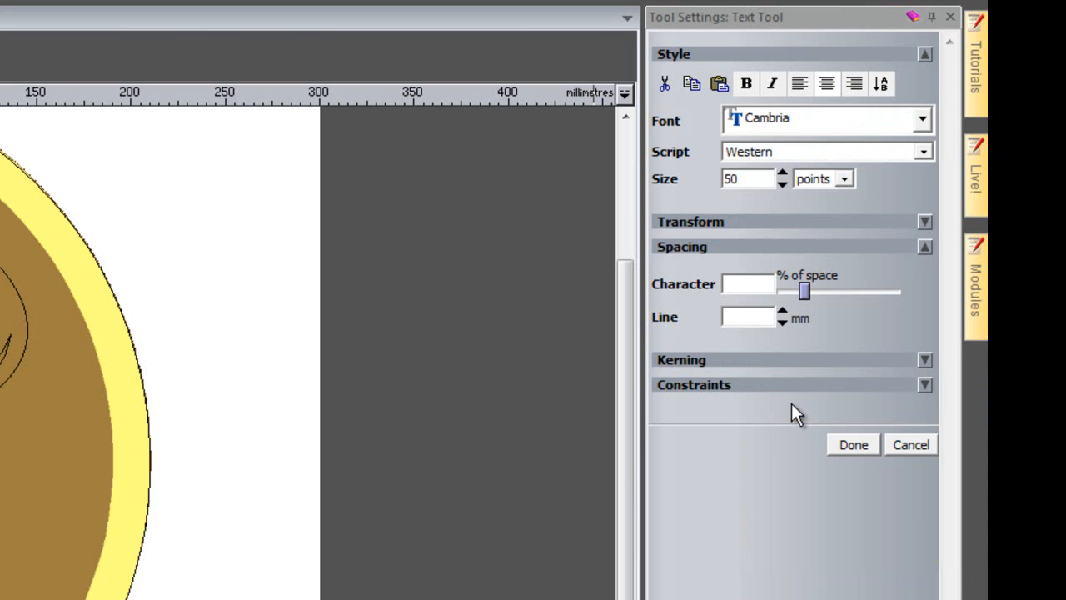
pyautogui.doubleClick(735, 179)
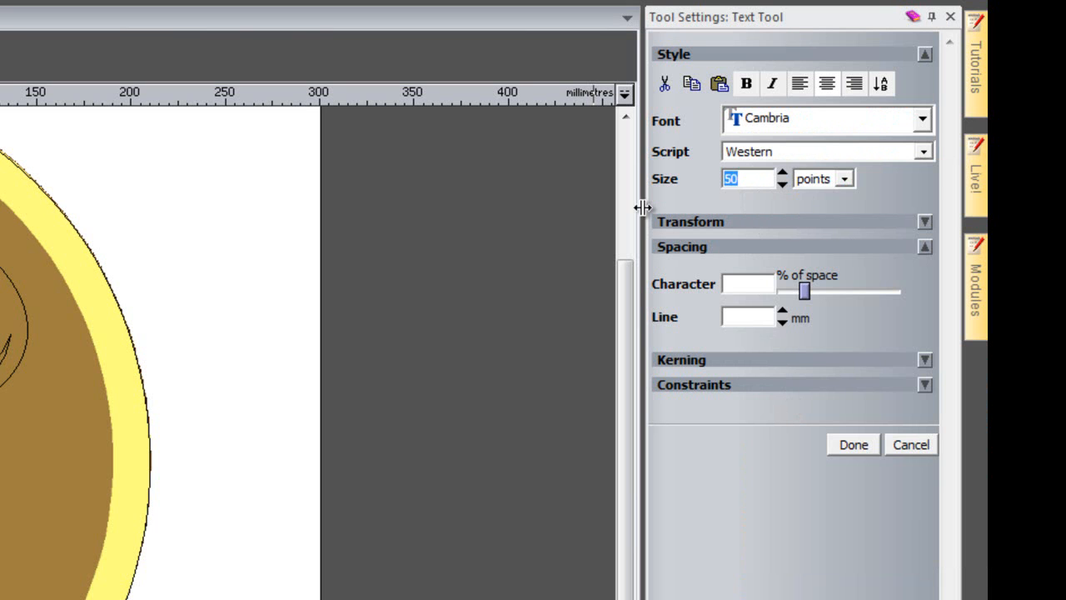
pyautogui.write('115')
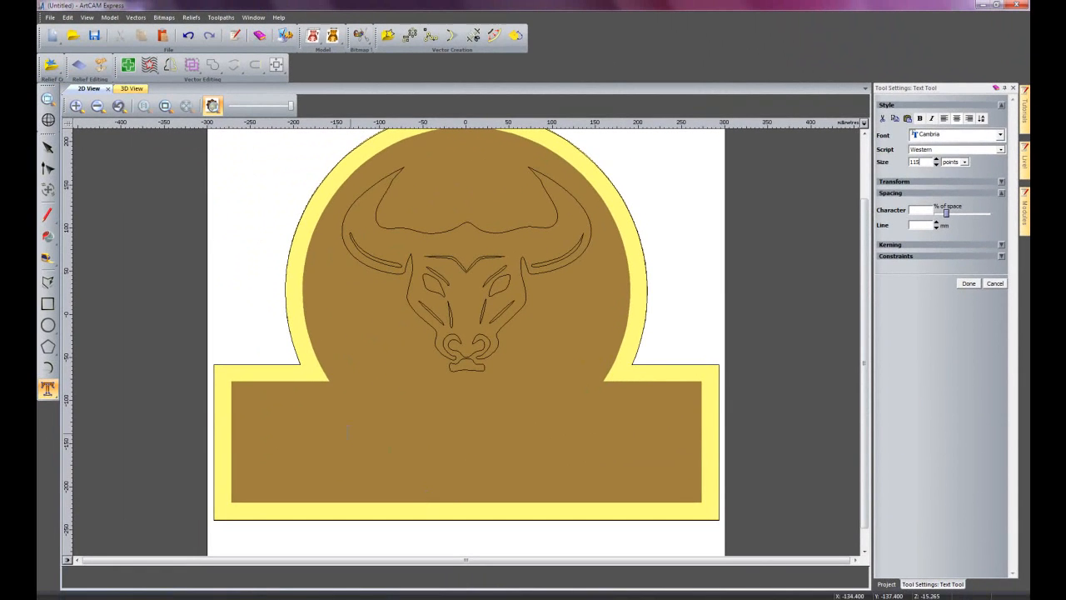
# Add the text "The Black Bull" on the sign's rectangular base and finish the text block.
pyautogui.click(338, 425)
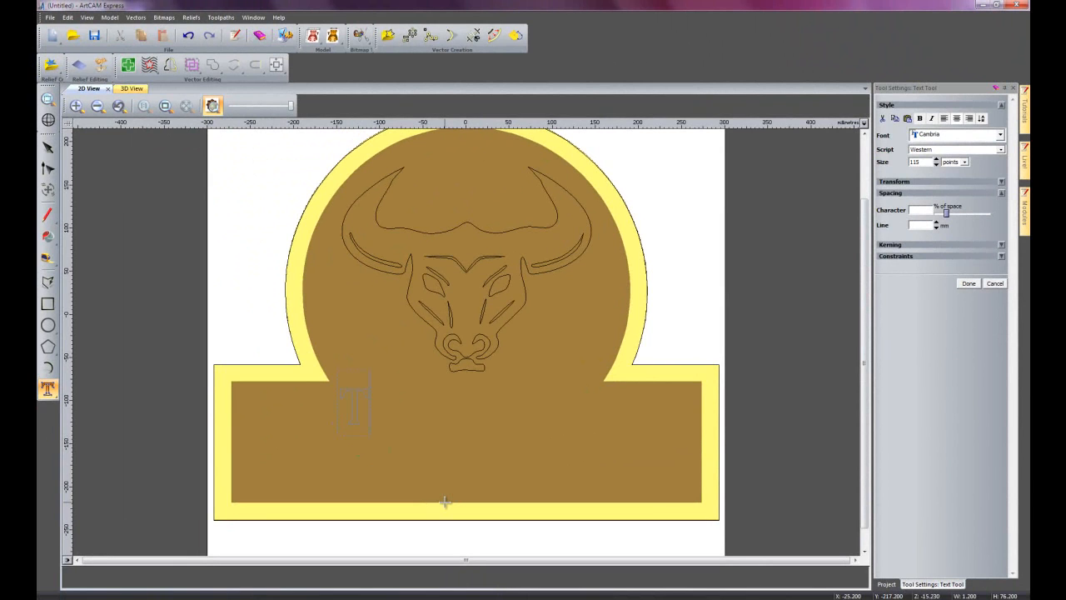
pyautogui.write('The Black Bull')
pyautogui.rightClick(476, 474)
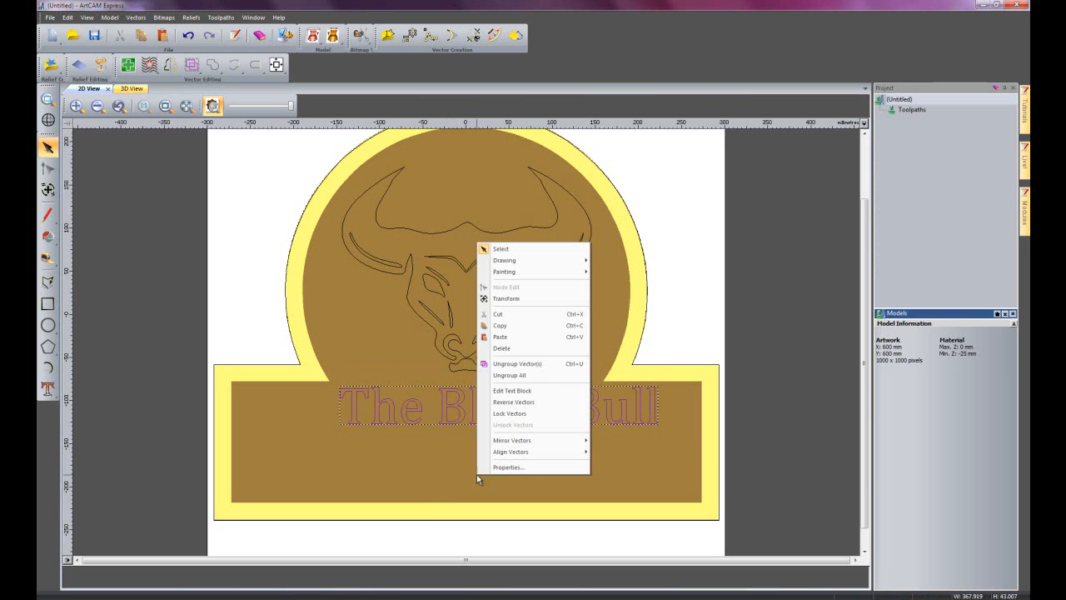
# Centre the "The Black Bull" text in the page and move it down onto the rectangular base below the bull head.
pyautogui.click(454, 419)
pyautogui.click(280, 67)
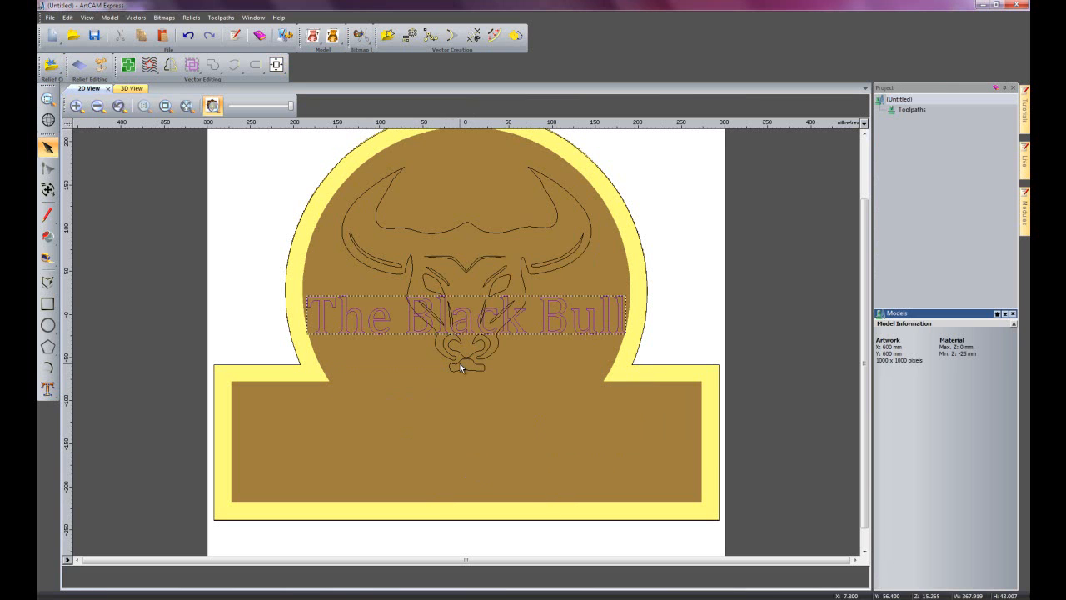
pyautogui.moveTo(413, 329); pyautogui.dragTo(415, 434)
pyautogui.click(569, 455)
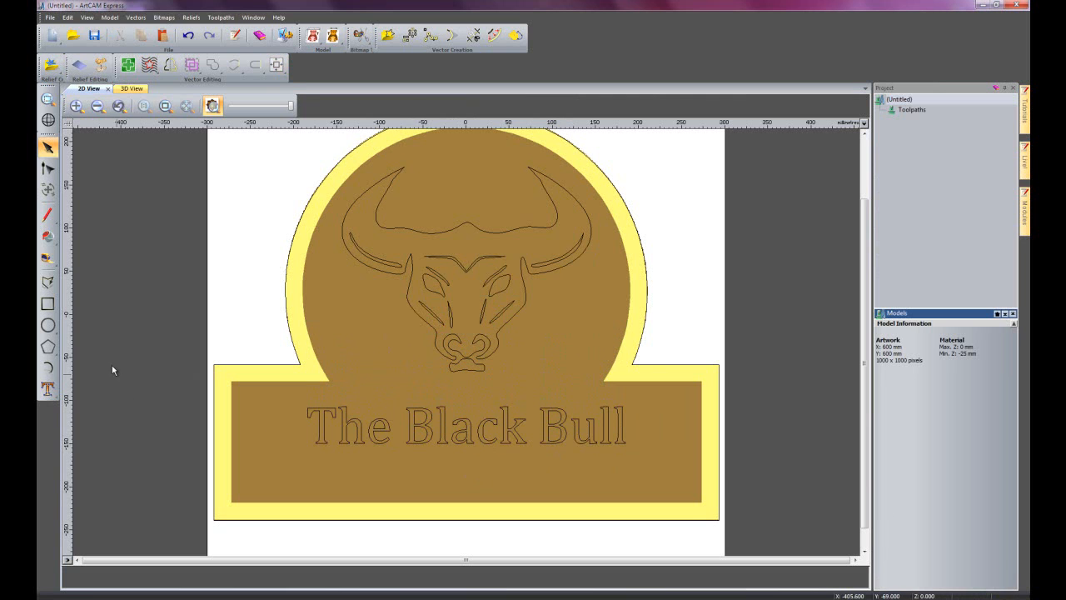
# Add a 50-point line reading "Freehouse Tel" followed by the pub's telephone number below "The Black Bull".
pyautogui.click(47, 387)
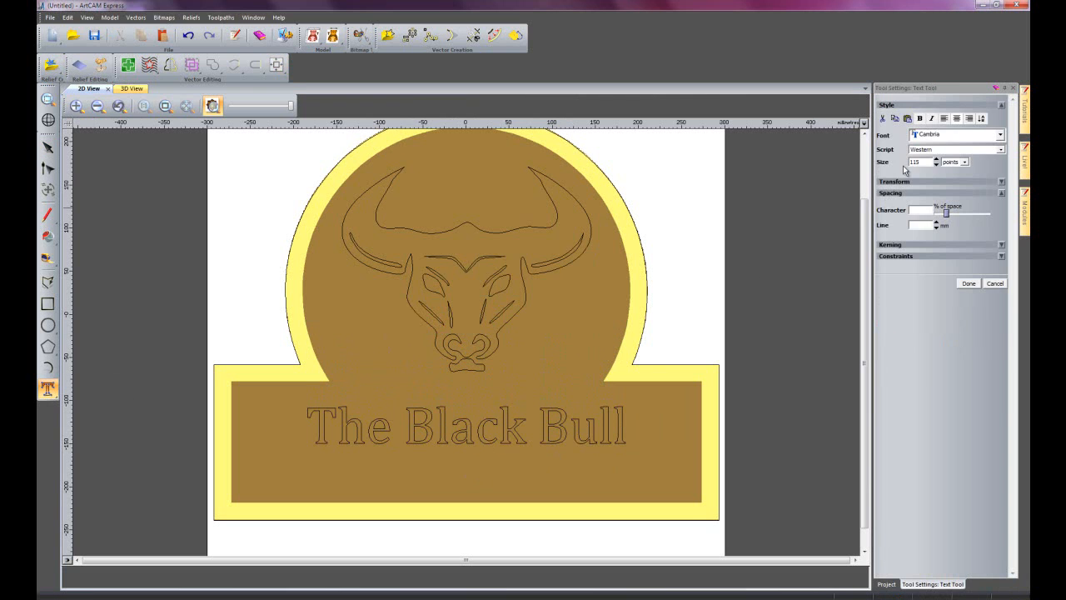
pyautogui.doubleClick(925, 161)
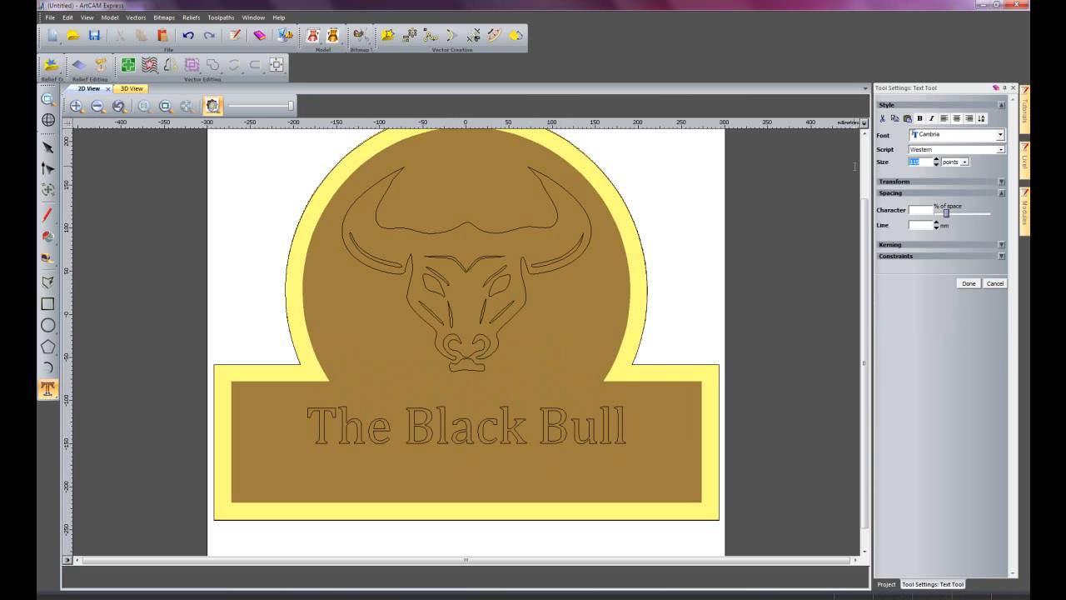
pyautogui.write('50')
pyautogui.click(349, 468)
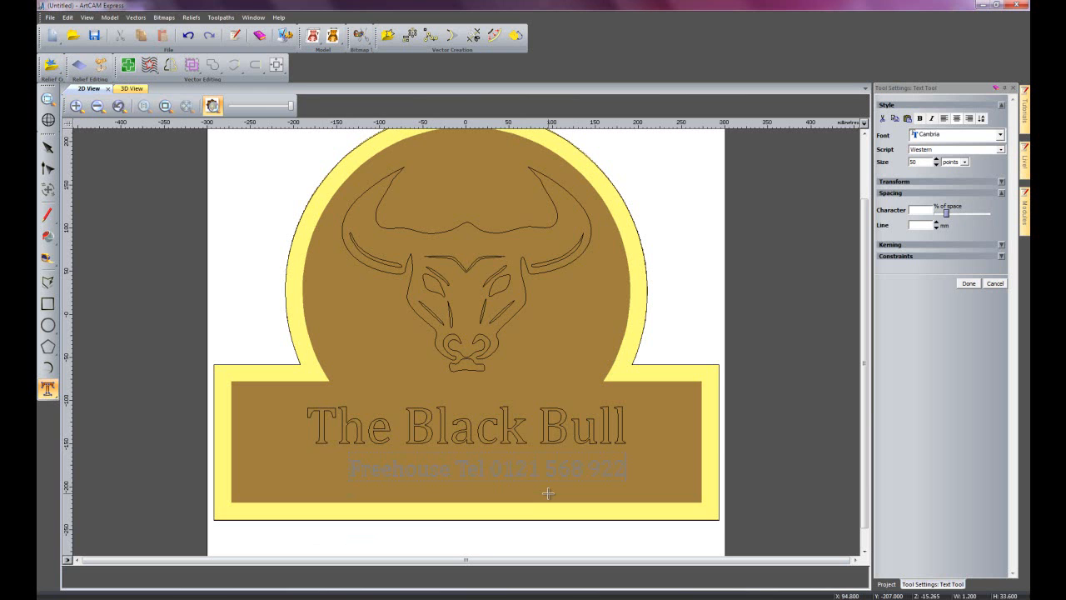
pyautogui.rightClick(653, 431)
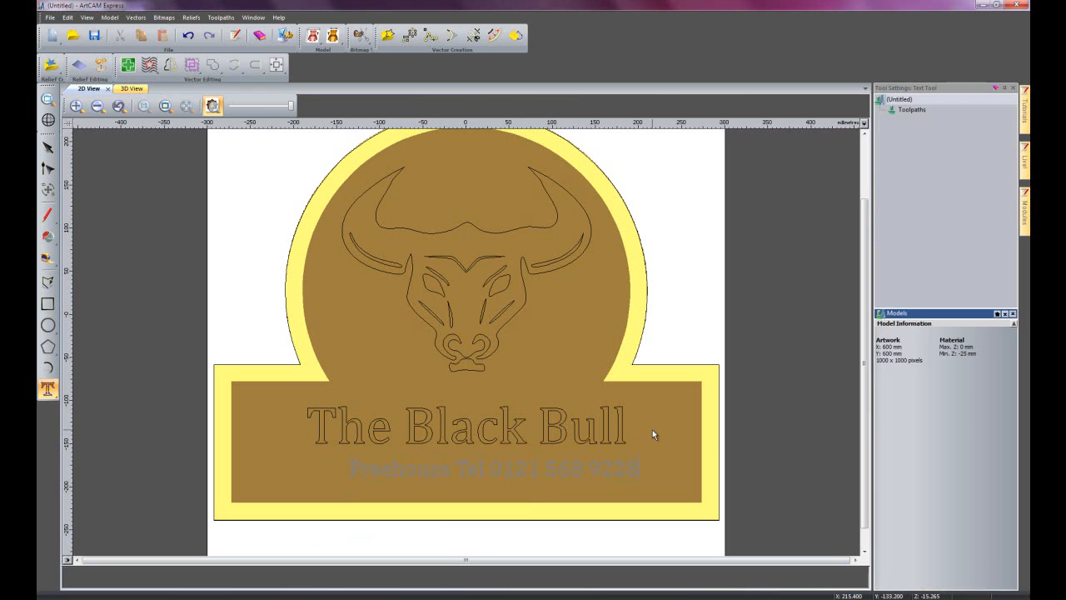
# Select the Freehouse line together with "The Black Bull" and align their left sides.
pyautogui.click(598, 463)
pyautogui.click(637, 465)
pyautogui.click(637, 467)
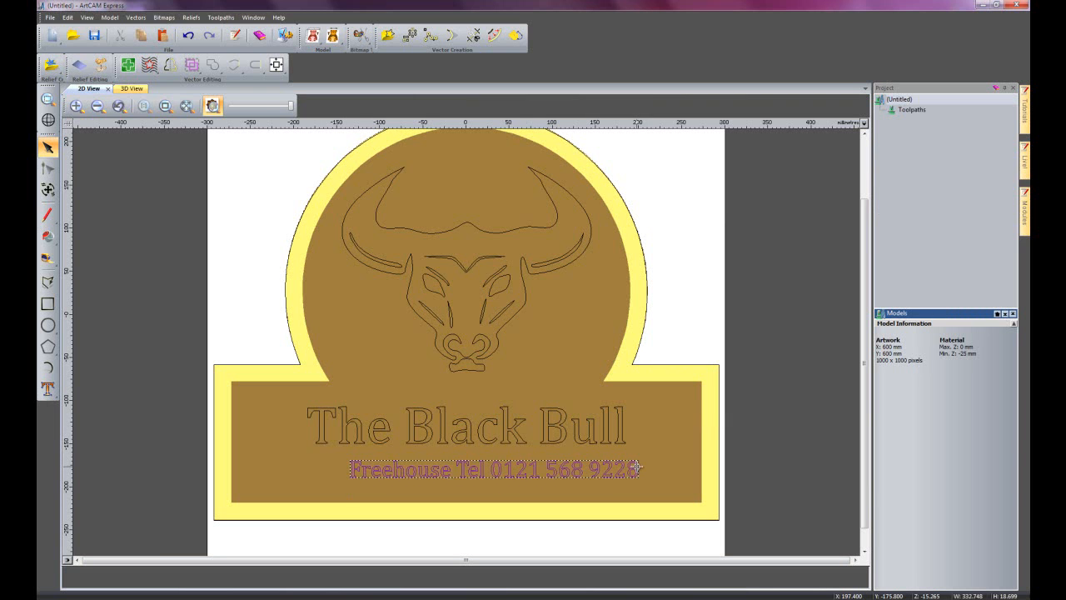
pyautogui.keyDown('shift'); pyautogui.click(359, 421); pyautogui.keyUp('shift')
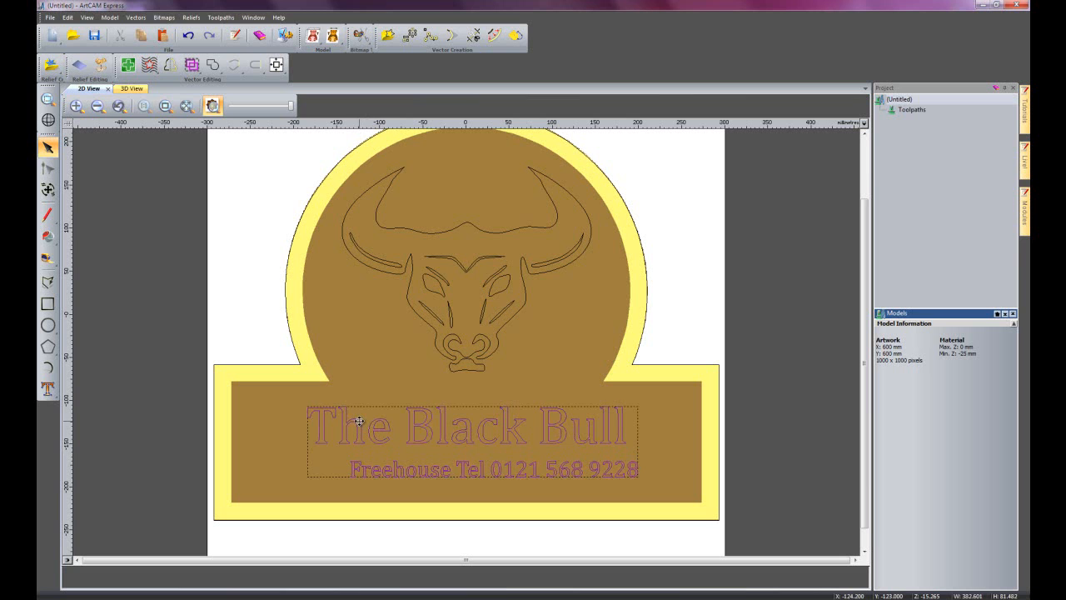
pyautogui.click(280, 67)
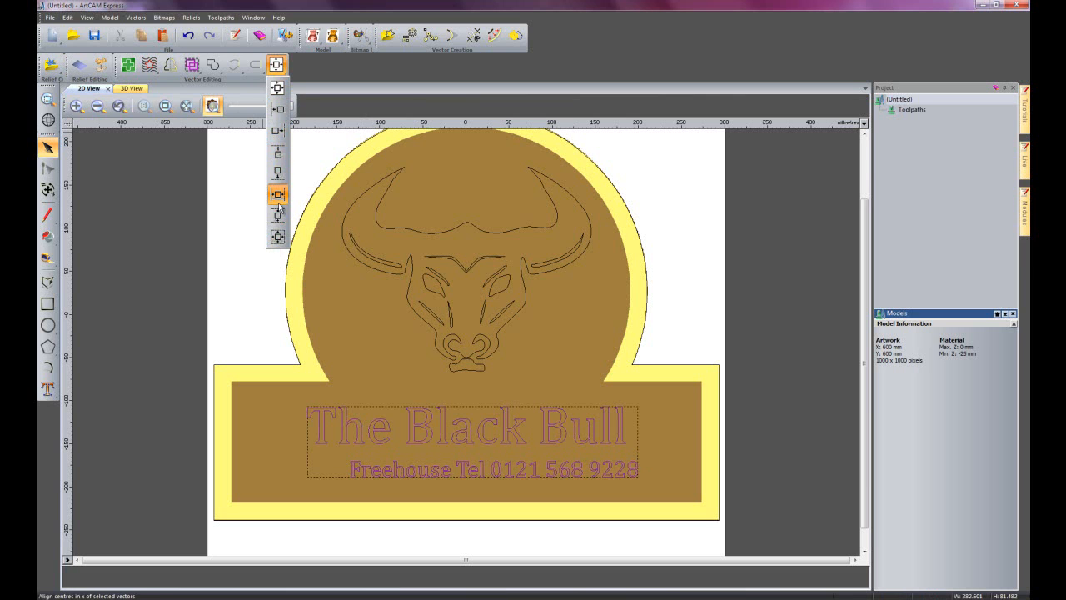
pyautogui.click(281, 113)
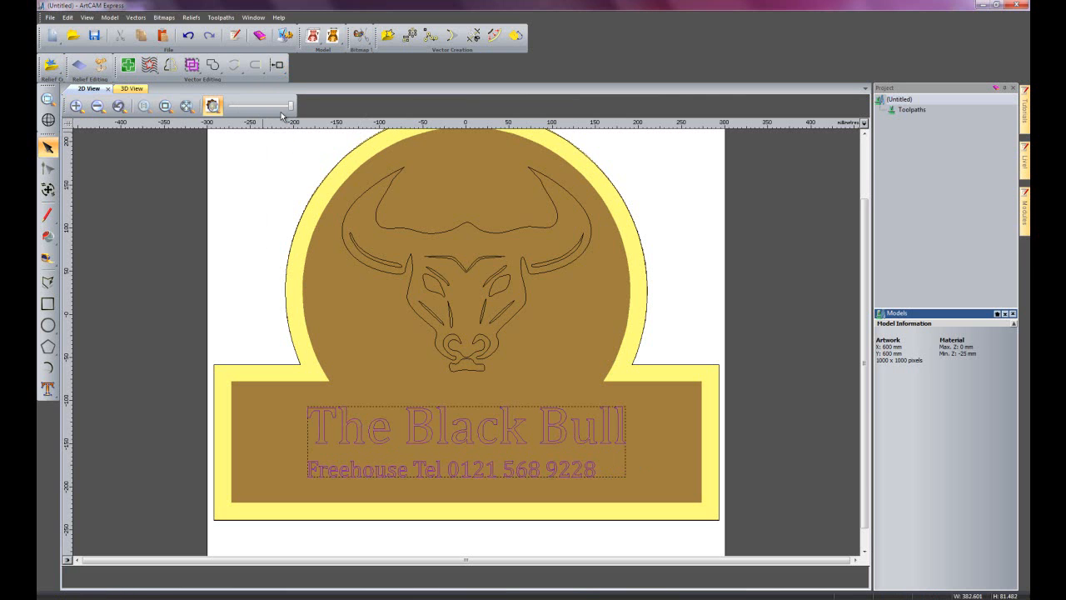
# Try aligning the two selected text lines by their right sides, tops and bottoms.
pyautogui.click(277, 65)
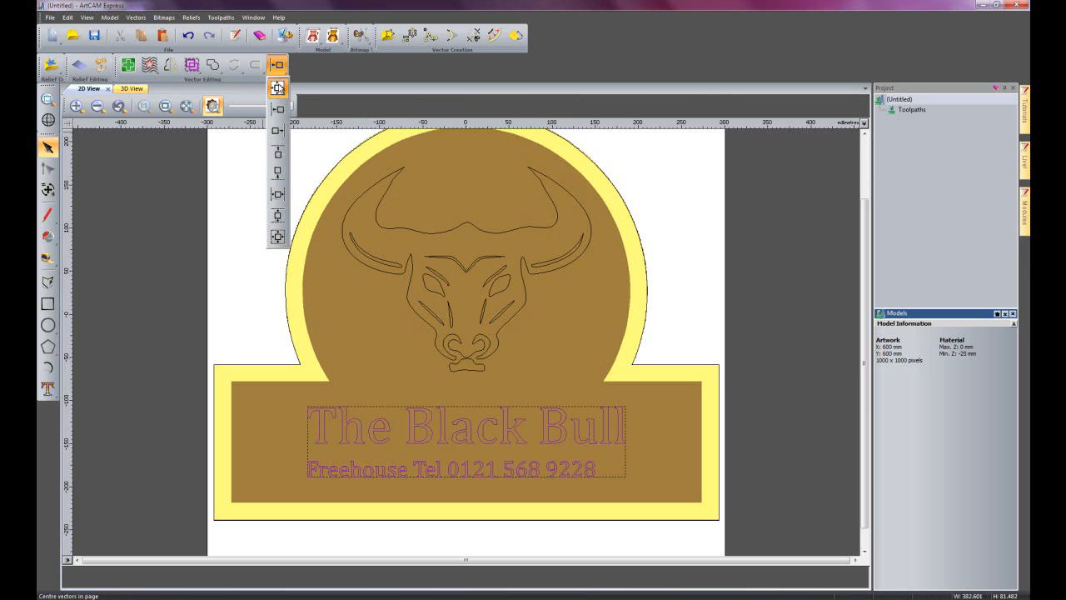
pyautogui.click(278, 132)
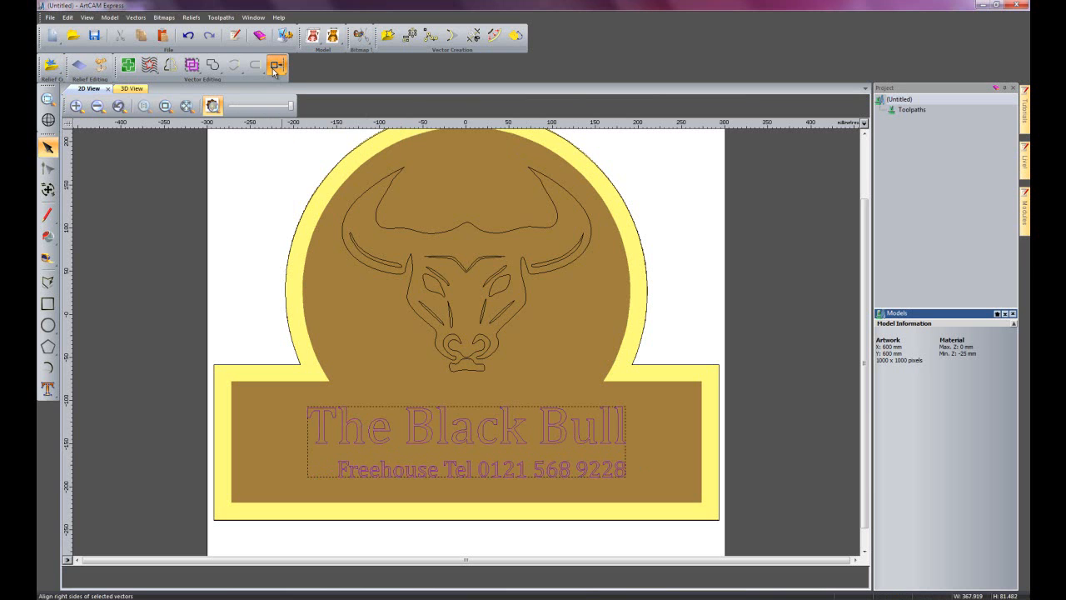
pyautogui.click(275, 68)
pyautogui.click(279, 149)
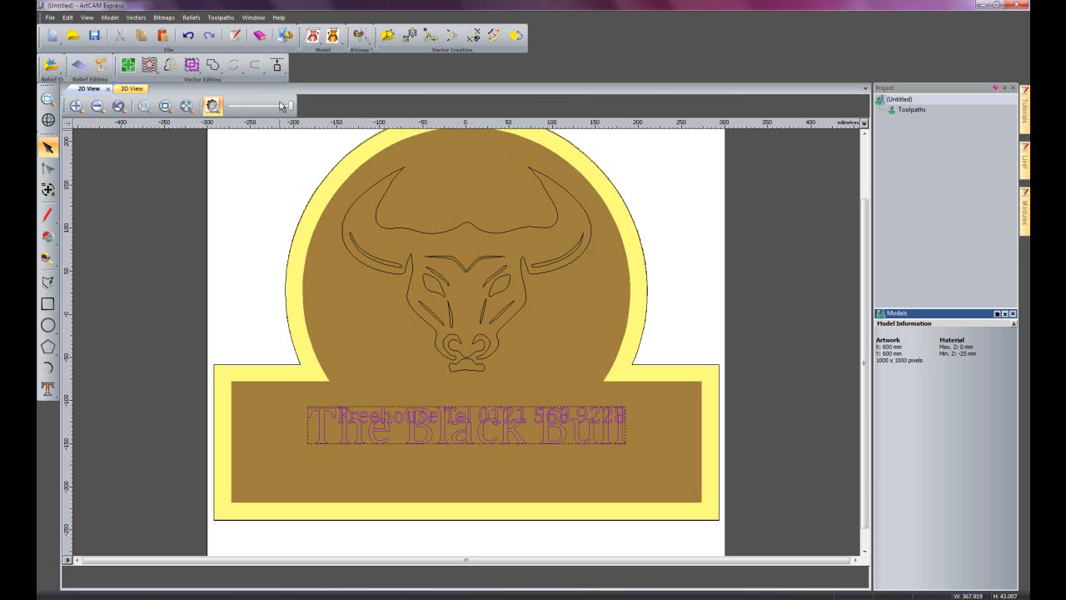
pyautogui.click(277, 65)
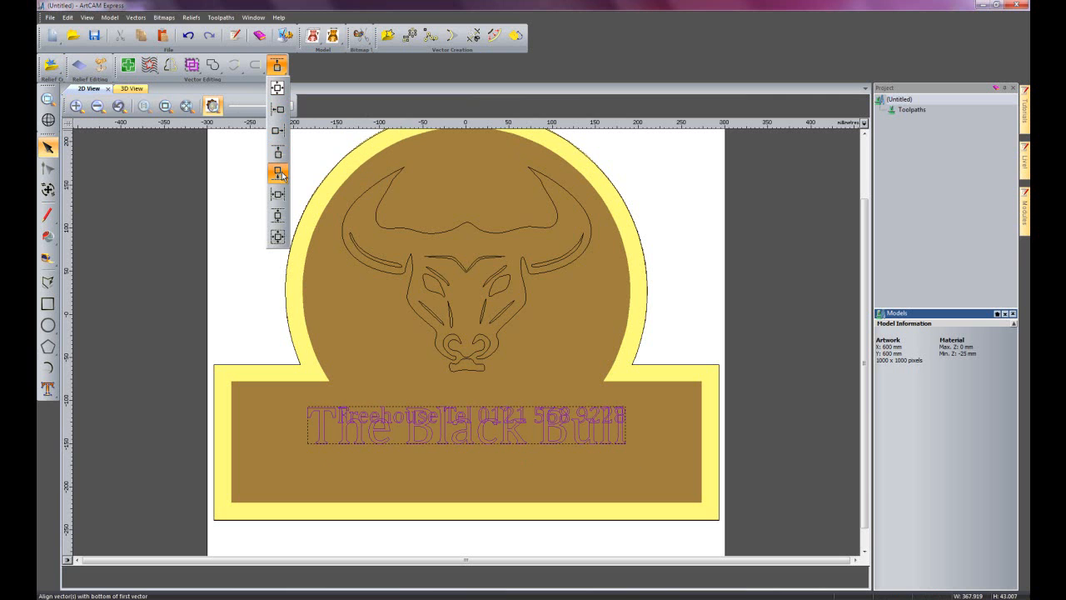
pyautogui.click(282, 173)
# Align the centres of both text lines in X, and move the Freehouse line down to just below "The Black Bull".
pyautogui.click(277, 67)
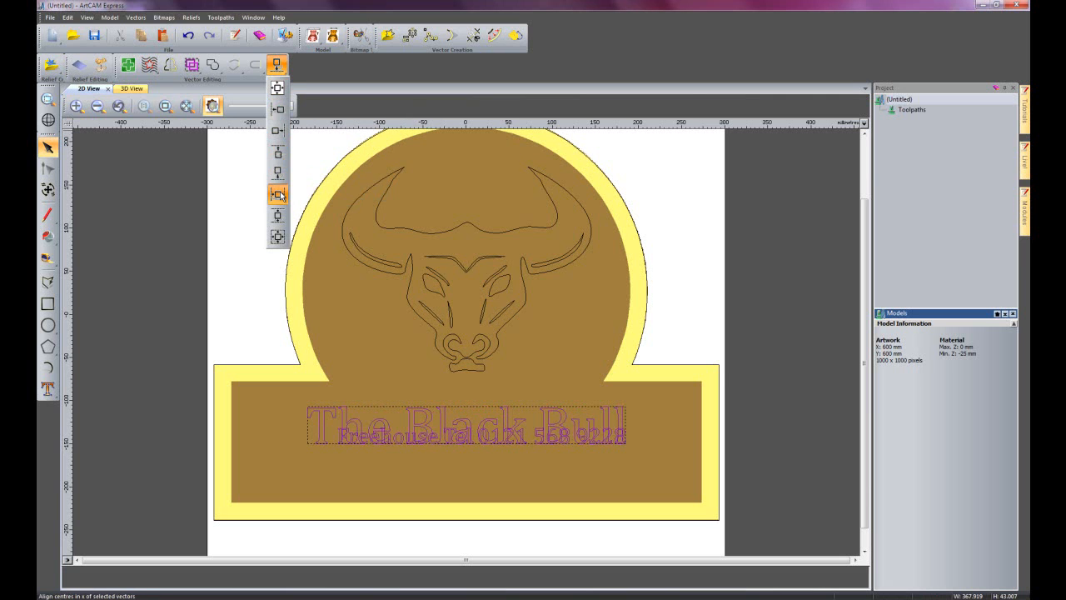
pyautogui.click(278, 195)
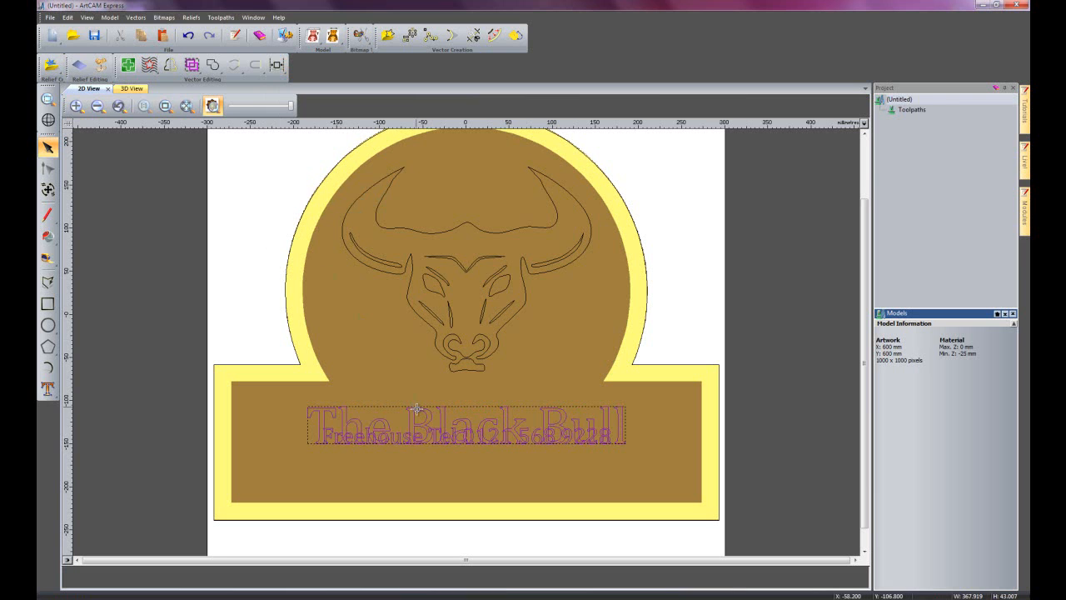
pyautogui.click(417, 467)
pyautogui.click(401, 435)
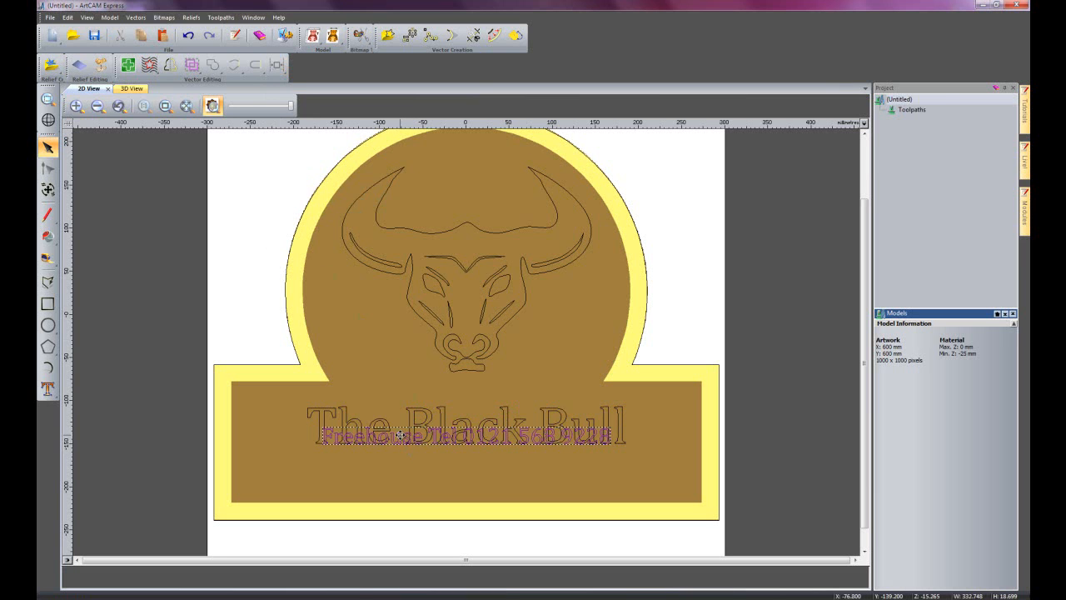
pyautogui.press('Down')
pyautogui.press('Down')
pyautogui.press('Down')
pyautogui.press('Down')
pyautogui.press('Down')
pyautogui.press('Down')
pyautogui.press('Down')
pyautogui.press('Down')
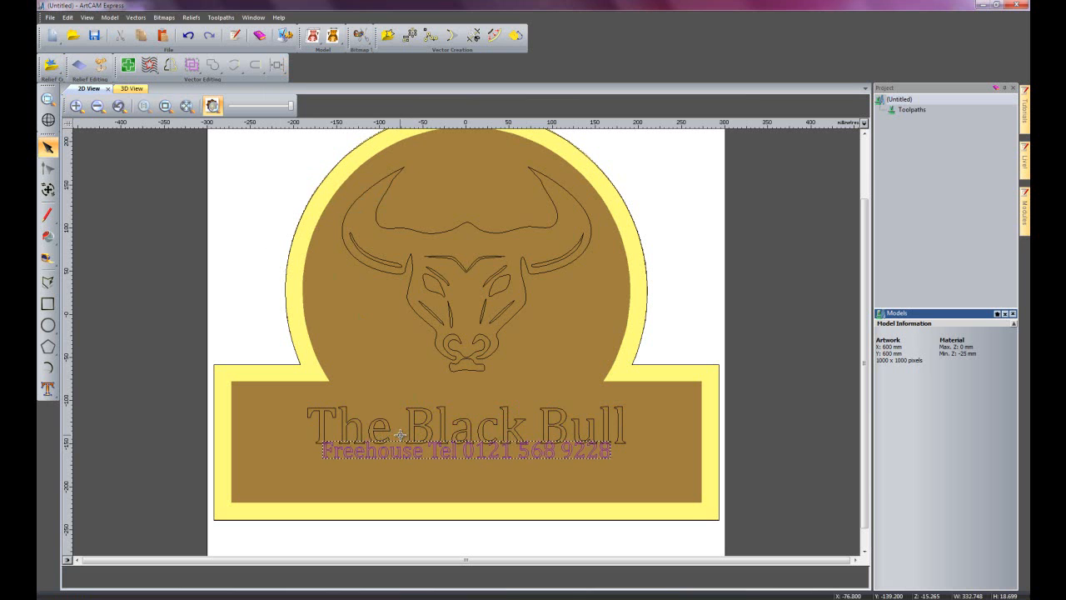
pyautogui.press('Down')
pyautogui.press('Down')
pyautogui.press('Down')
pyautogui.press('Down')
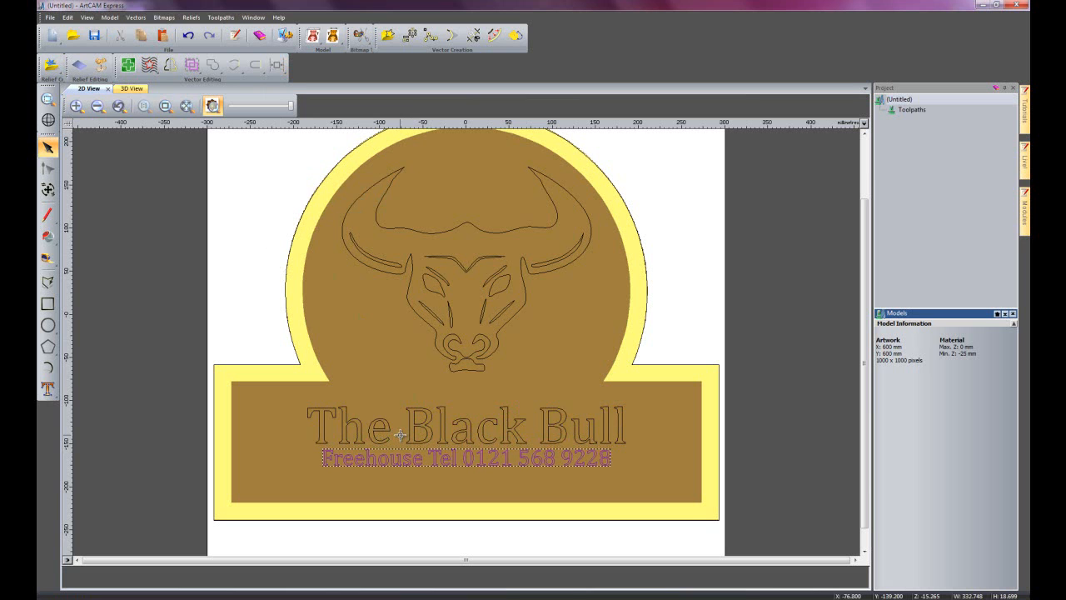
pyautogui.press('Down')
pyautogui.press('Up')
# Select both text lines together, move them slightly down within the rectangular base, and deselect them.
pyautogui.click(293, 399)
pyautogui.moveTo(300, 389); pyautogui.dragTo(652, 486)
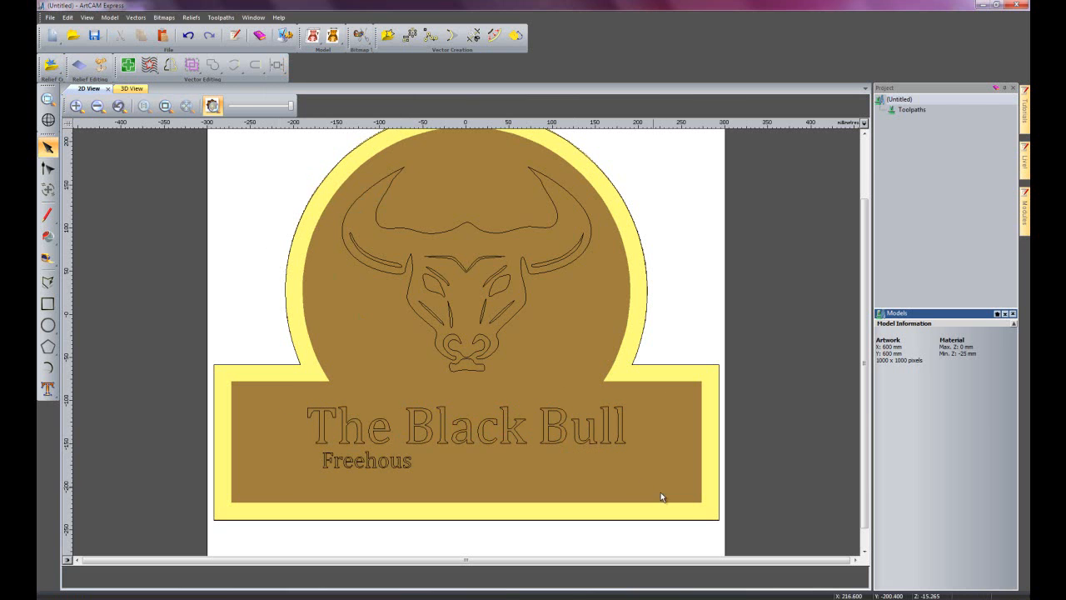
pyautogui.press('Down')
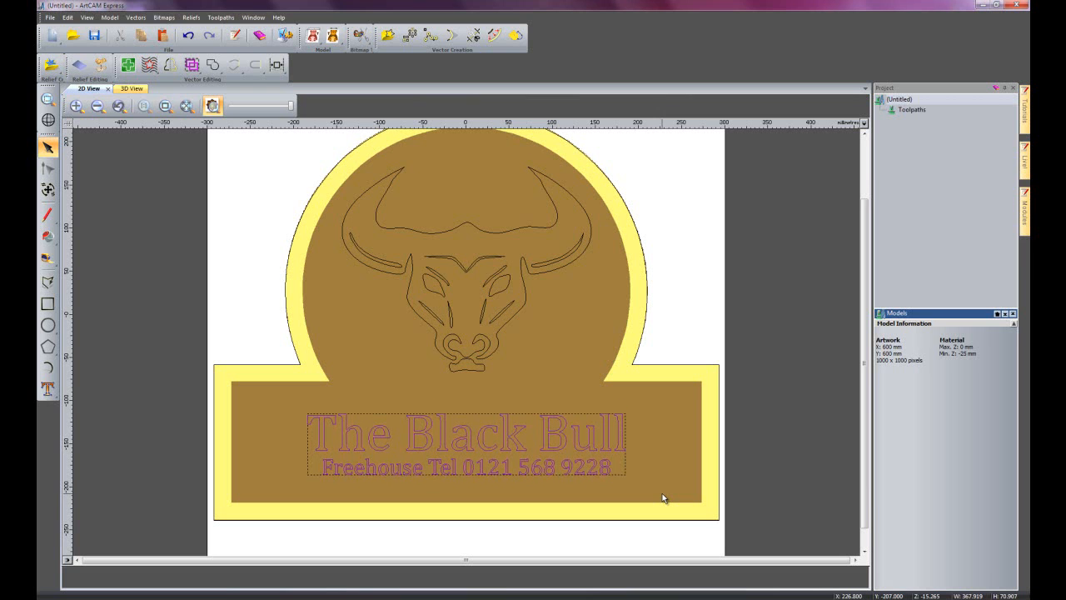
pyautogui.click(667, 447)
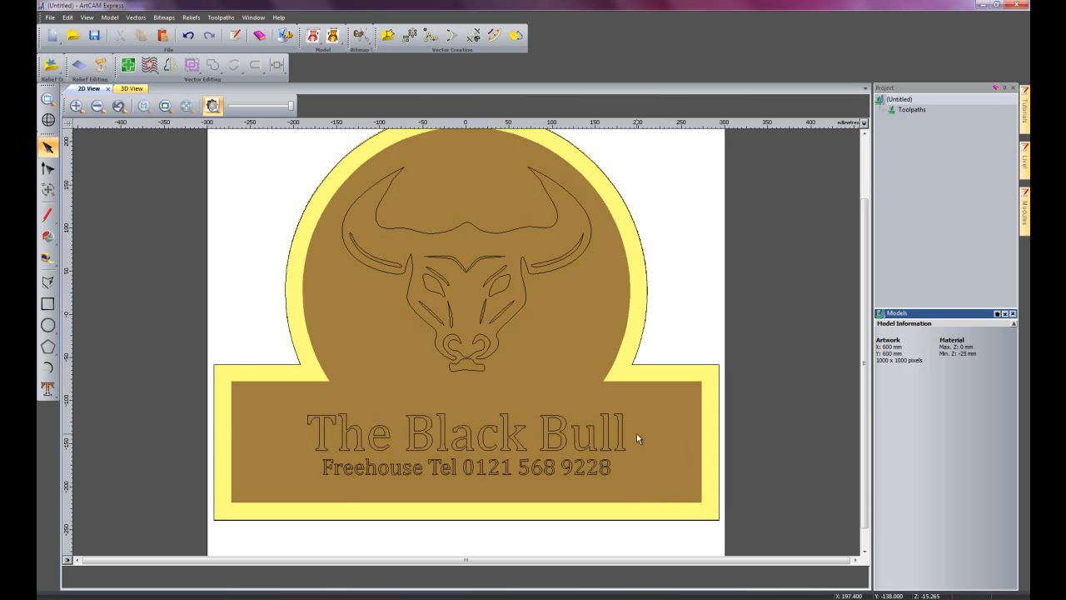
# Show the sign in 3D and view it side-on along the X axis to examine the relief height against the material block.
pyautogui.click(131, 88)
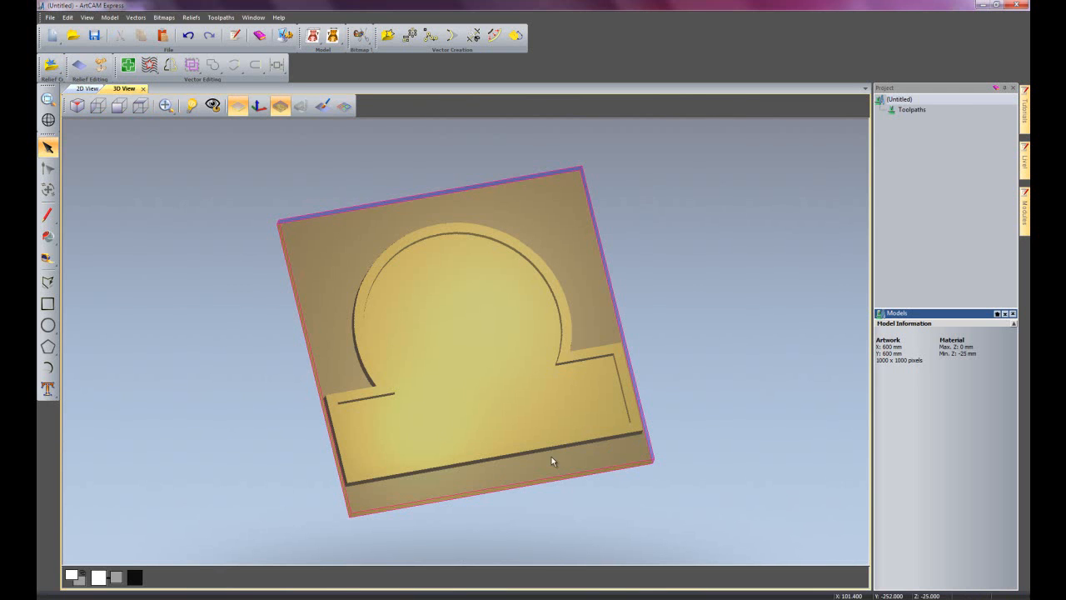
pyautogui.moveTo(582, 420); pyautogui.dragTo(592, 303)
pyautogui.scroll(5, 587, 335)
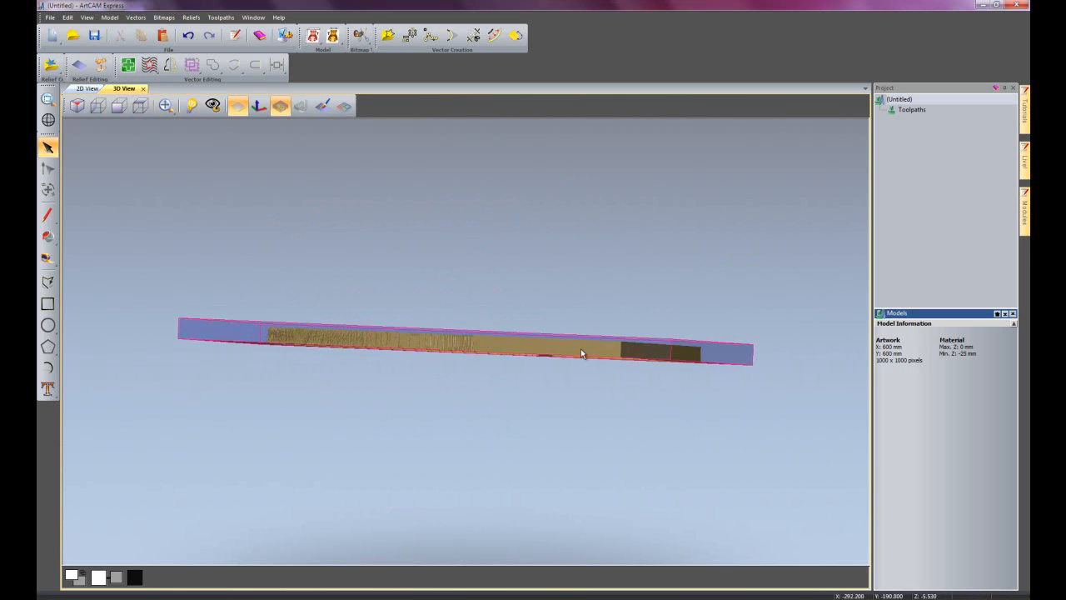
pyautogui.click(98, 105)
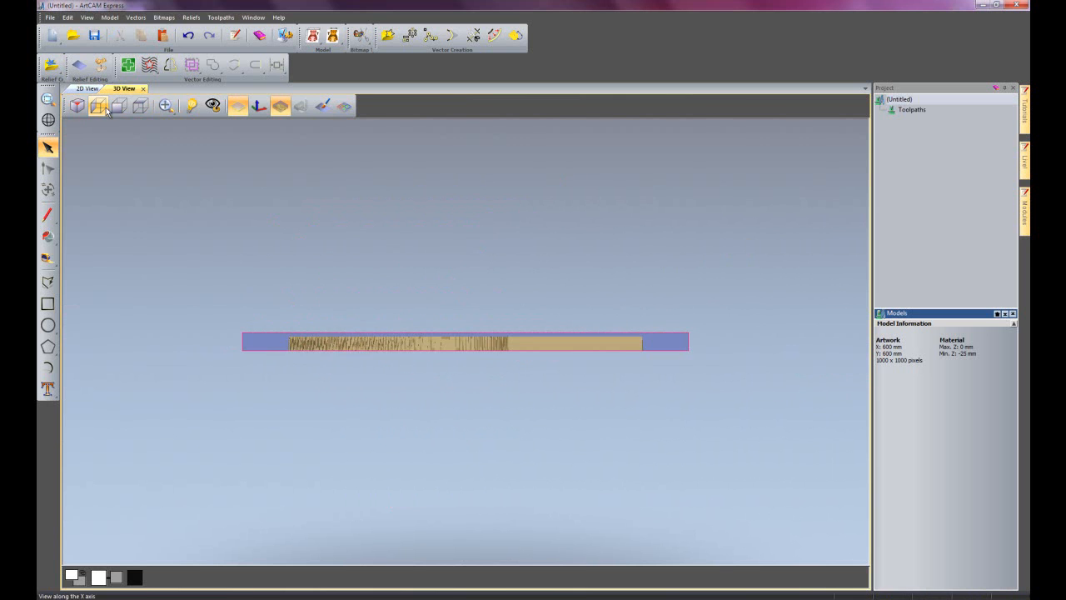
pyautogui.scroll(3, 385, 328)
pyautogui.scroll(1, 385, 324)
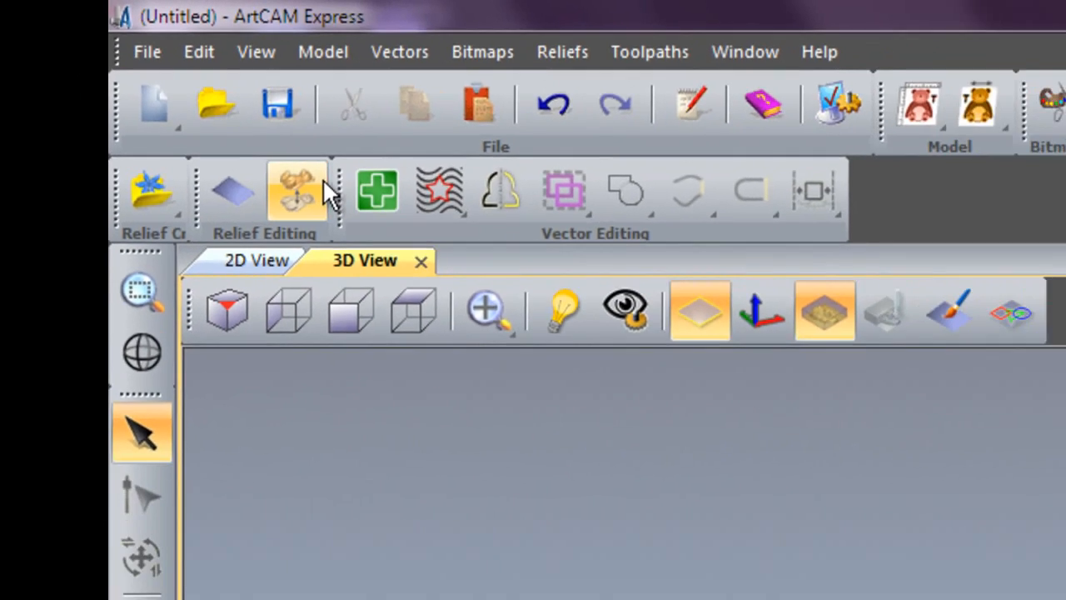
# Scale the relief by height to 25 mm and close the scaling settings.
pyautogui.click(421, 250)
pyautogui.moveTo(249, 2); pyautogui.dragTo(298, 11)
pyautogui.moveTo(221, 18); pyautogui.dragTo(362, 290)
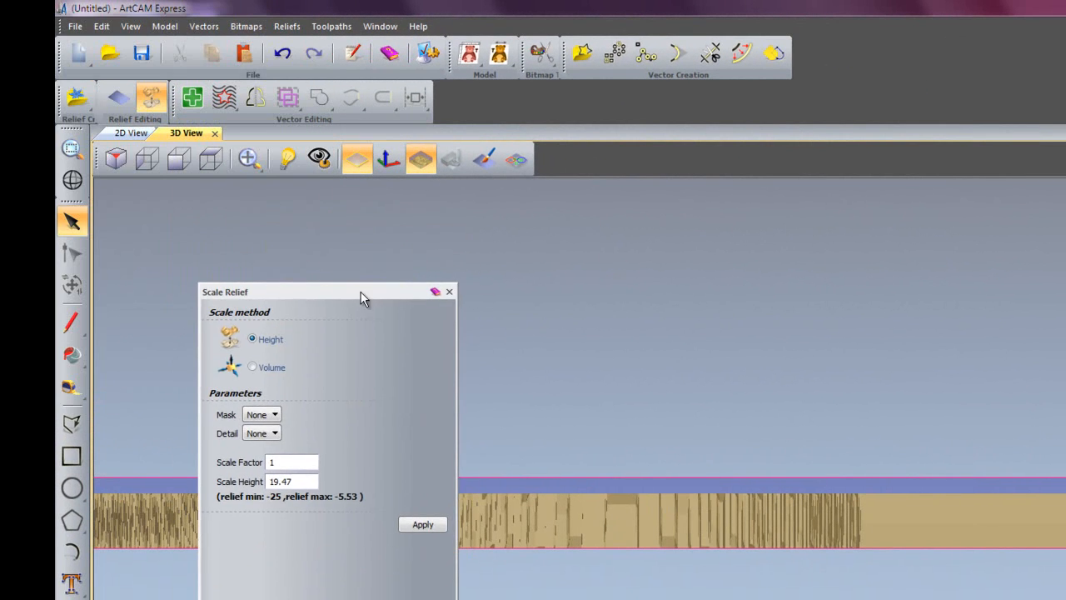
pyautogui.doubleClick(294, 482)
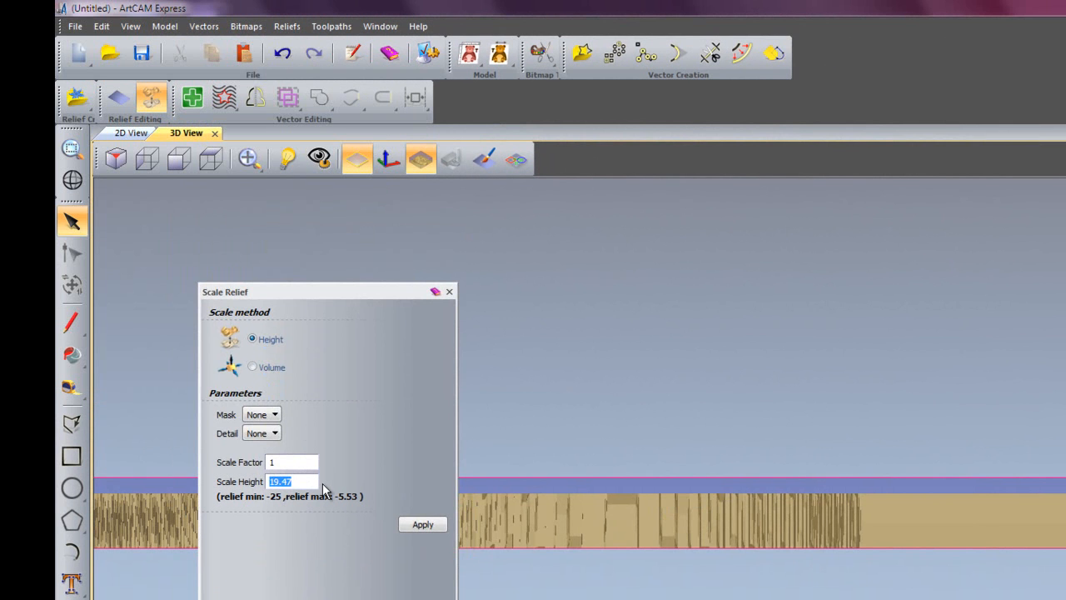
pyautogui.write('25')
pyautogui.click(414, 525)
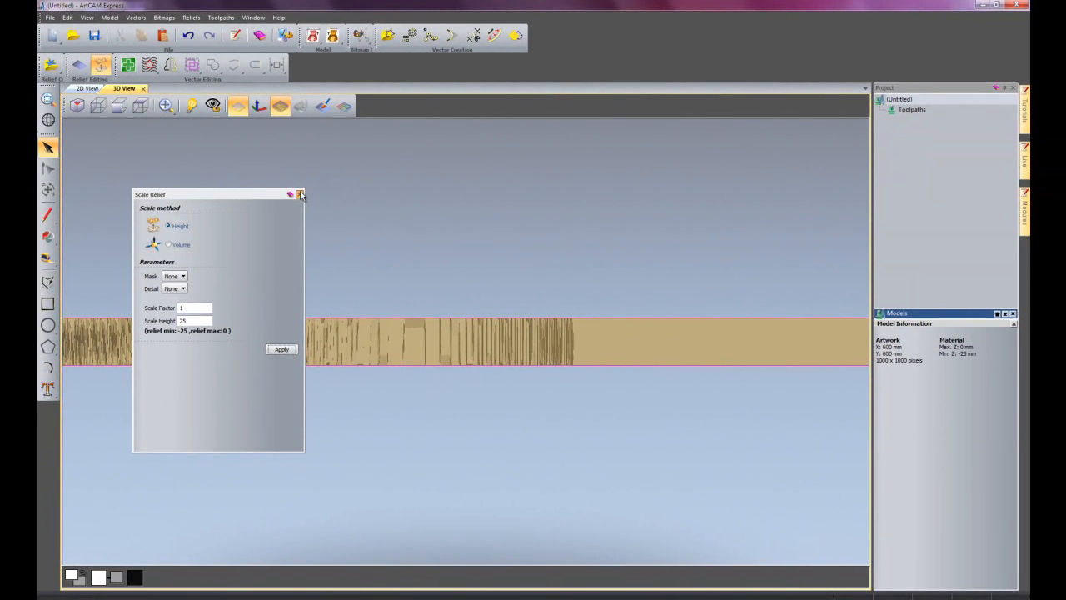
pyautogui.click(301, 195)
# Return to an angled 3D view of the sign and display the bull and text vectors on the relief.
pyautogui.moveTo(675, 272); pyautogui.dragTo(492, 439)
pyautogui.scroll(-5, 470, 384)
pyautogui.click(344, 106)
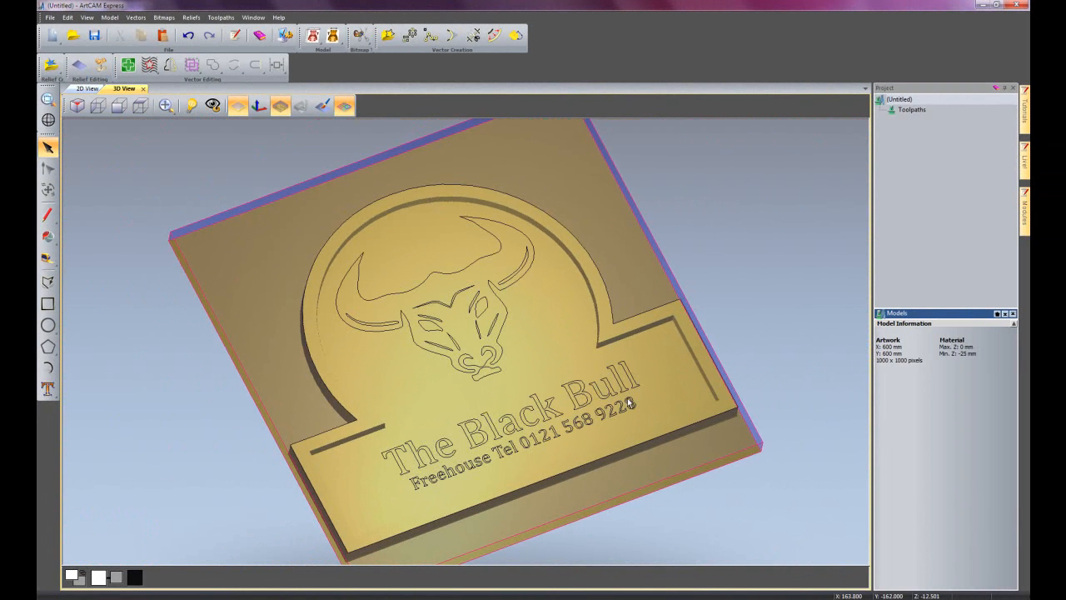
pyautogui.scroll(2, 628, 397)
pyautogui.moveTo(613, 428); pyautogui.dragTo(596, 419, button='middle')
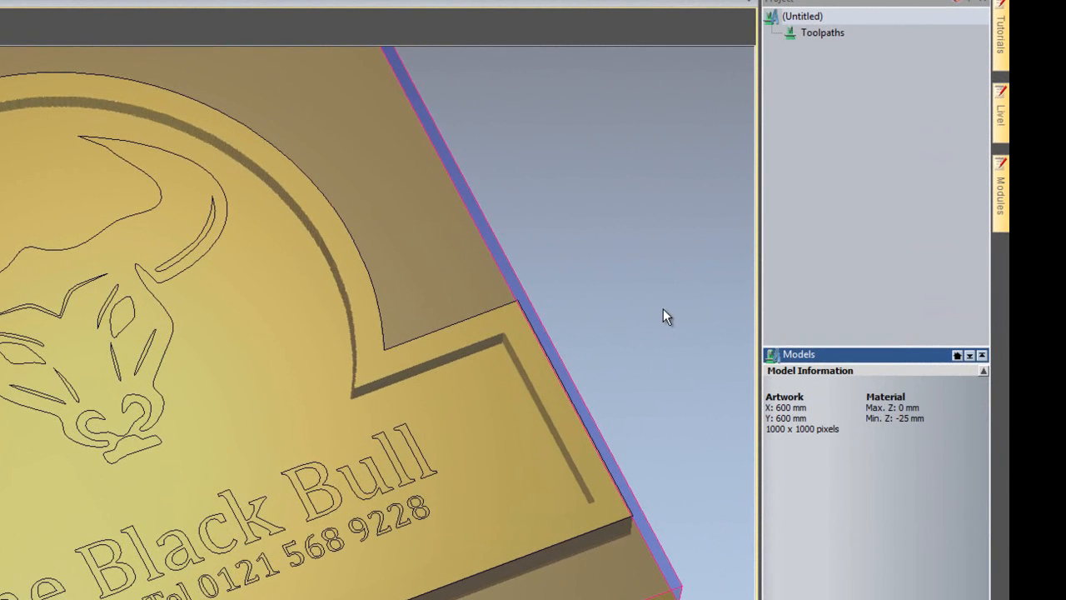
# Start a Machine Relief toolpath and limit the area to machine to the selected outer sign outline.
pyautogui.click(809, 34)
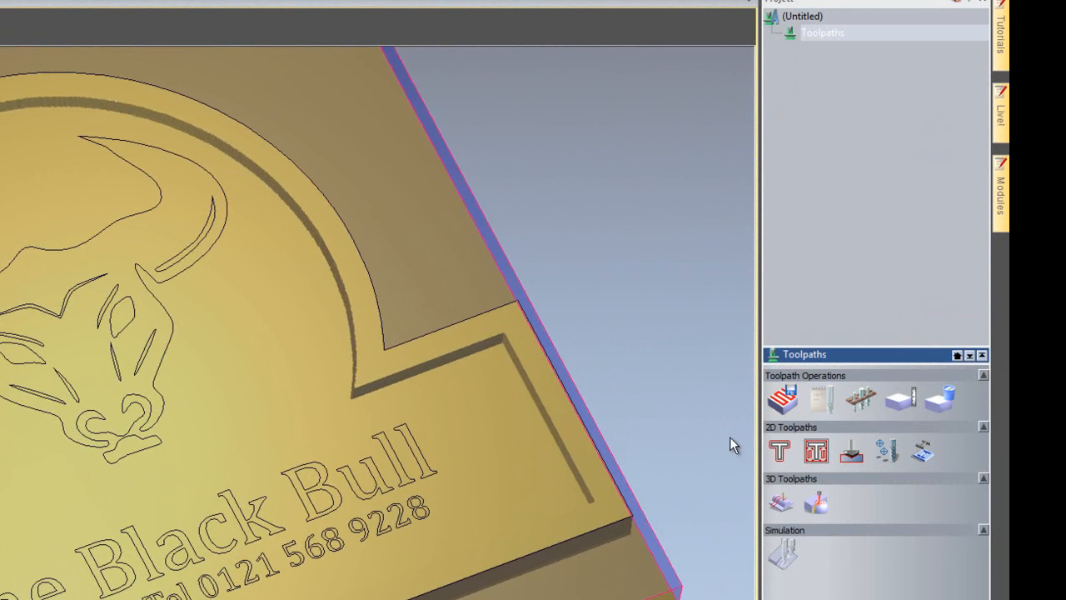
pyautogui.click(781, 498)
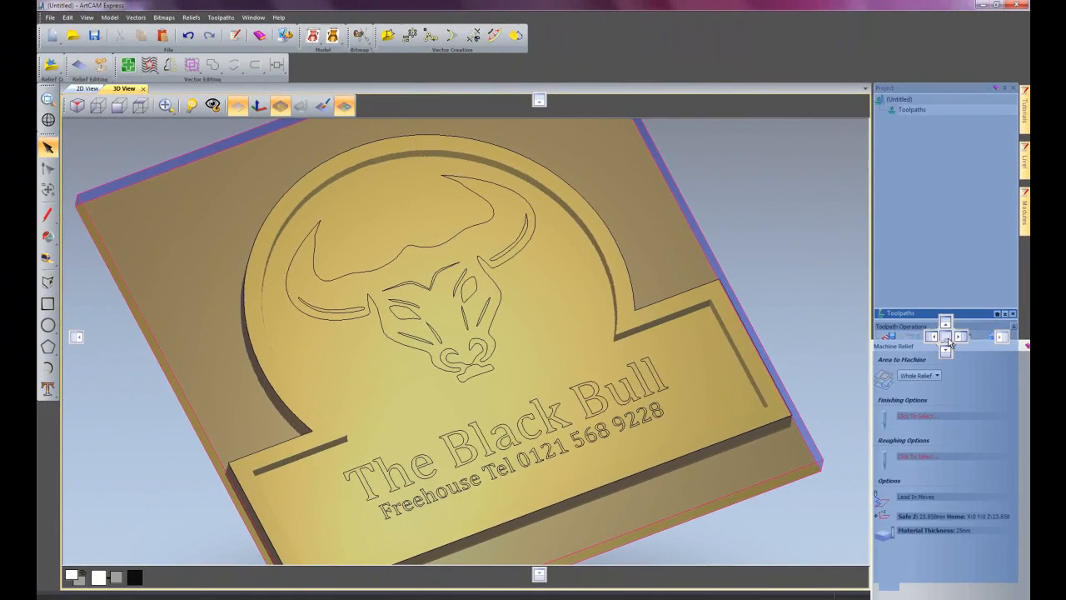
pyautogui.moveTo(948, 343); pyautogui.dragTo(949, 343)
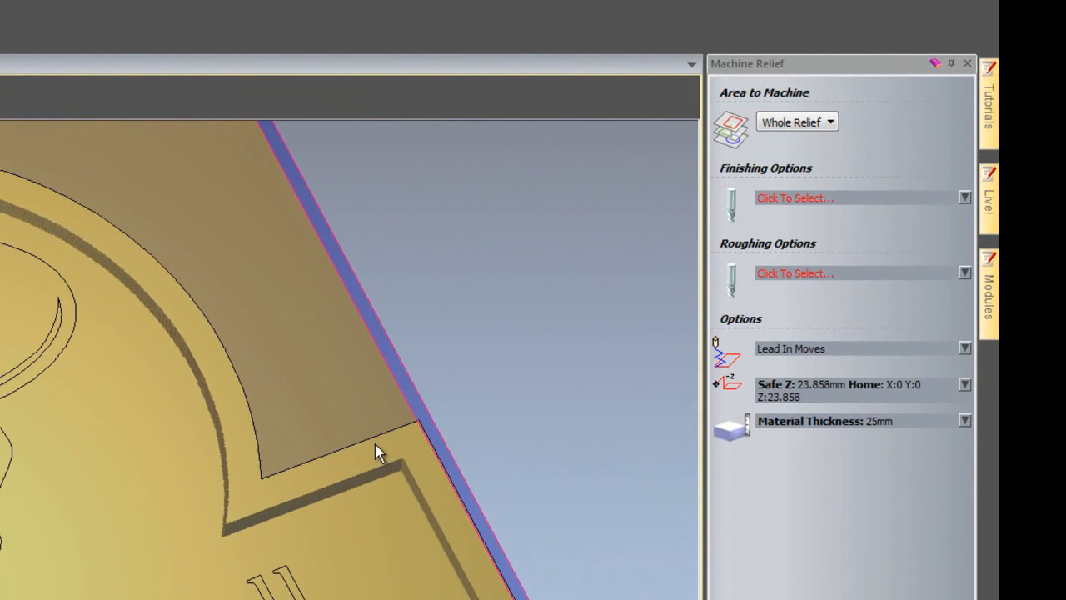
pyautogui.click(356, 444)
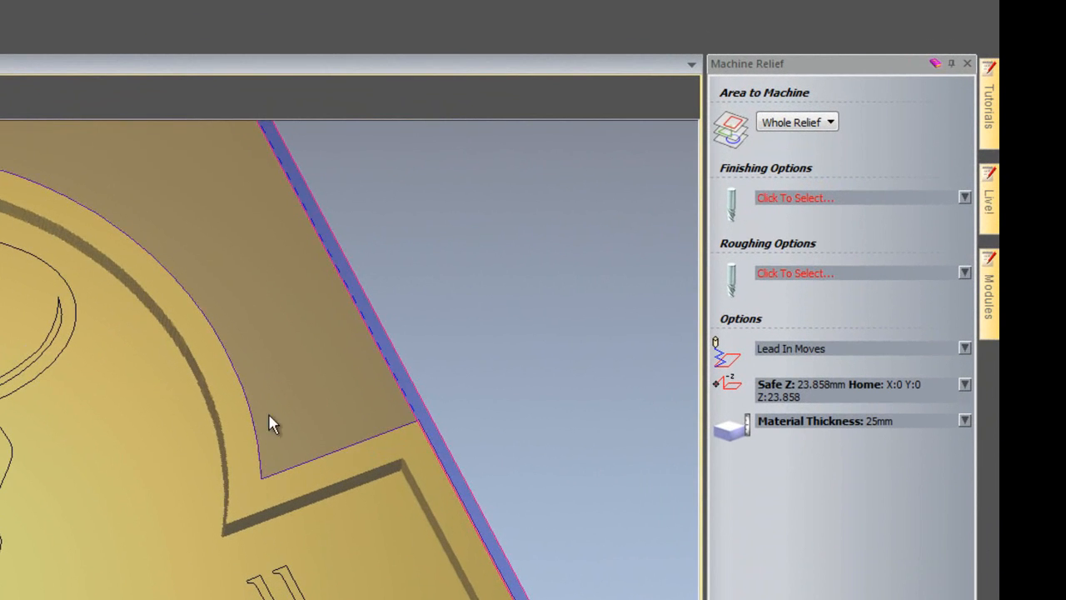
pyautogui.click(831, 124)
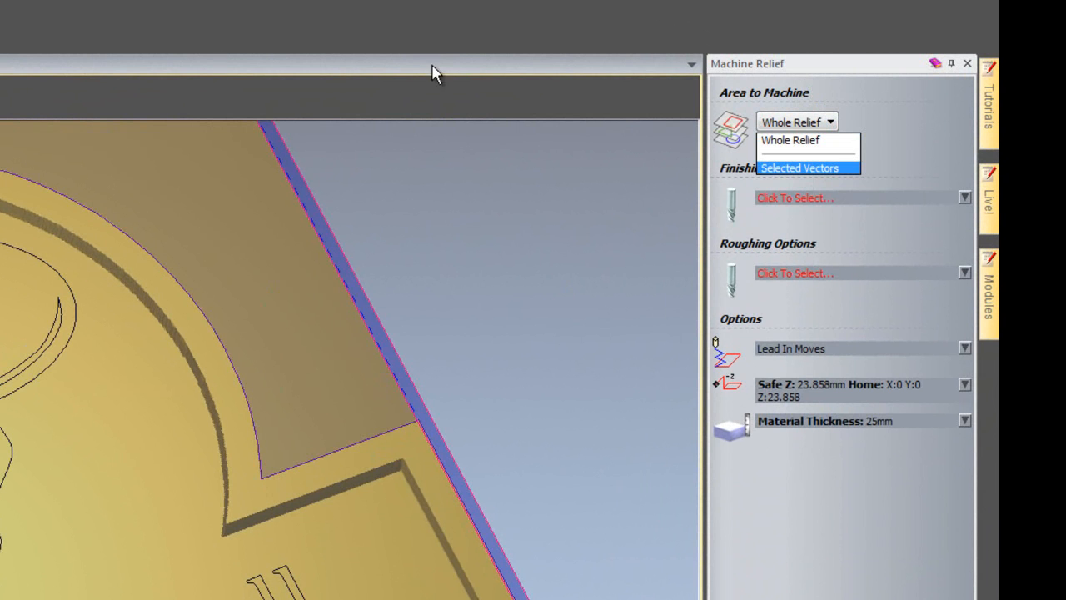
pyautogui.click(833, 169)
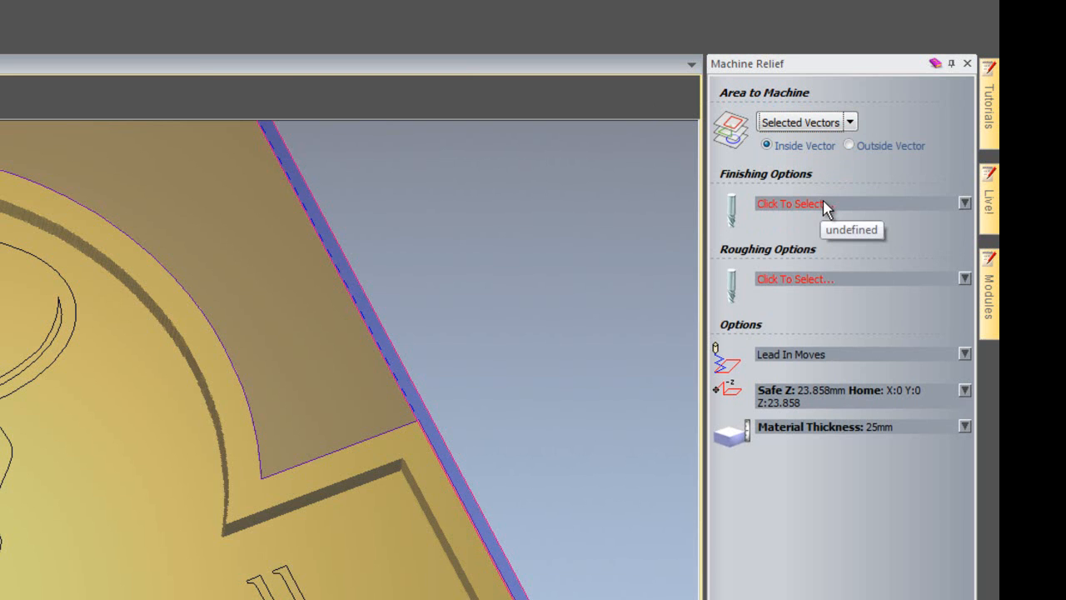
# Choose the Ball Nose 6 mm as the finishing tool for the relief toolpath.
pyautogui.click(823, 204)
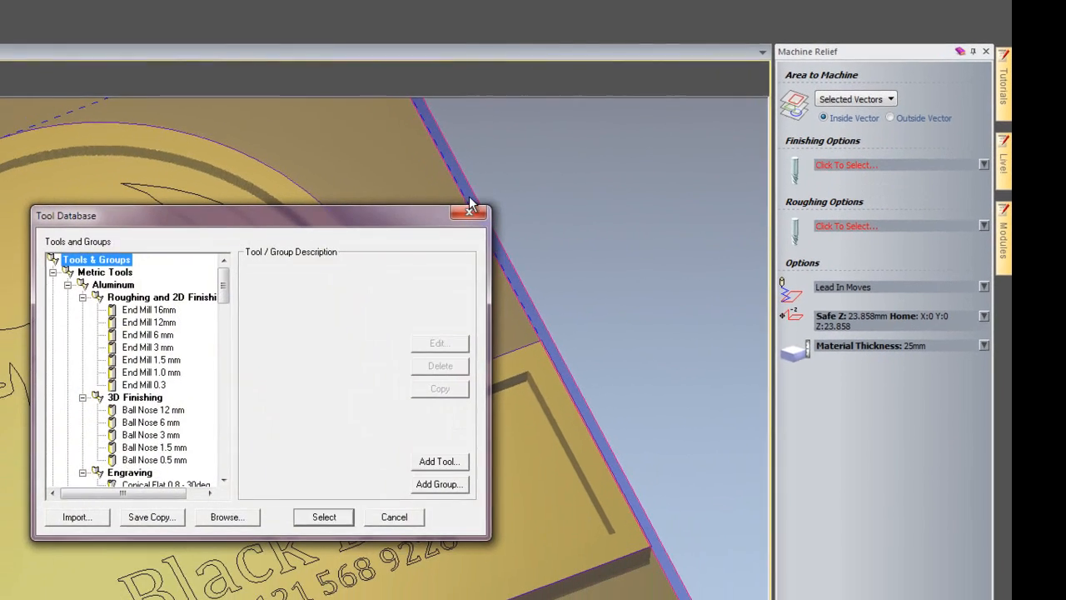
pyautogui.moveTo(237, 280); pyautogui.dragTo(237, 364)
pyautogui.doubleClick(186, 404)
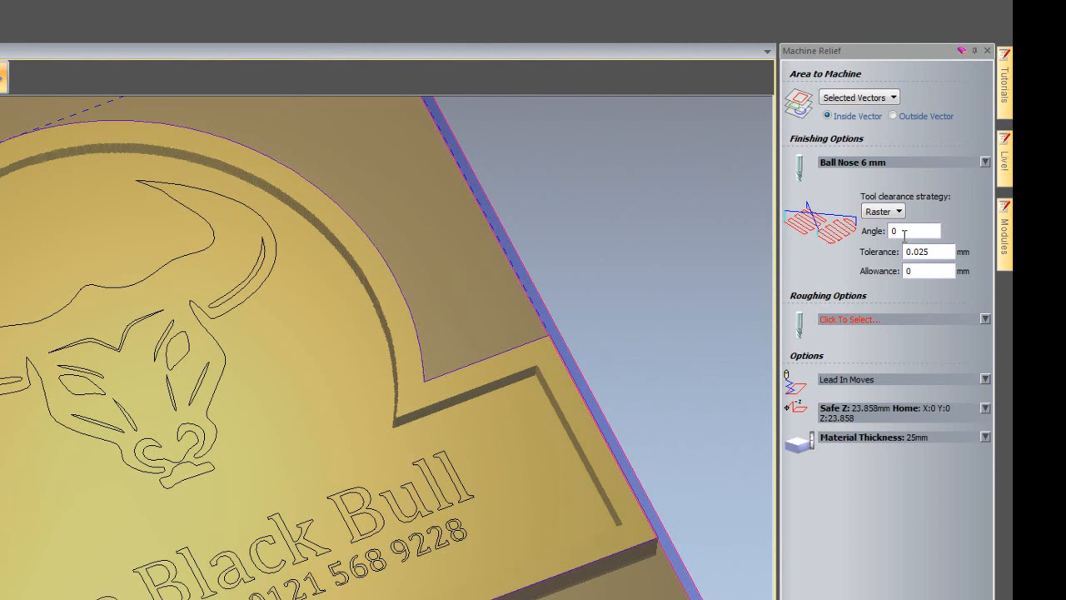
# Choose the End Mill 20 mm from the roughing tools as the relief toolpath's roughing tool.
pyautogui.click(867, 320)
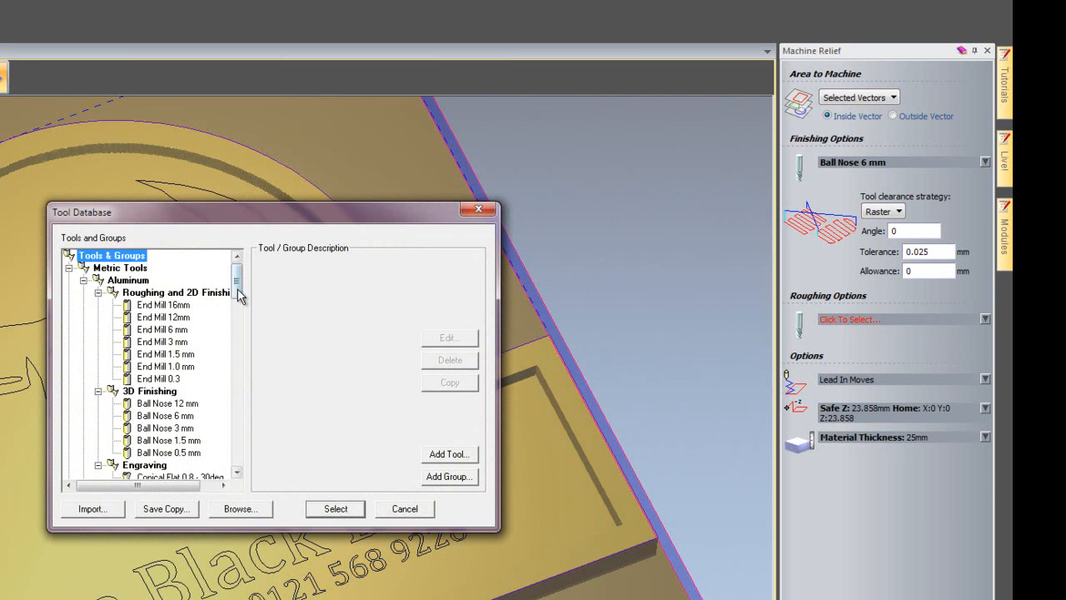
pyautogui.moveTo(237, 291); pyautogui.dragTo(241, 388)
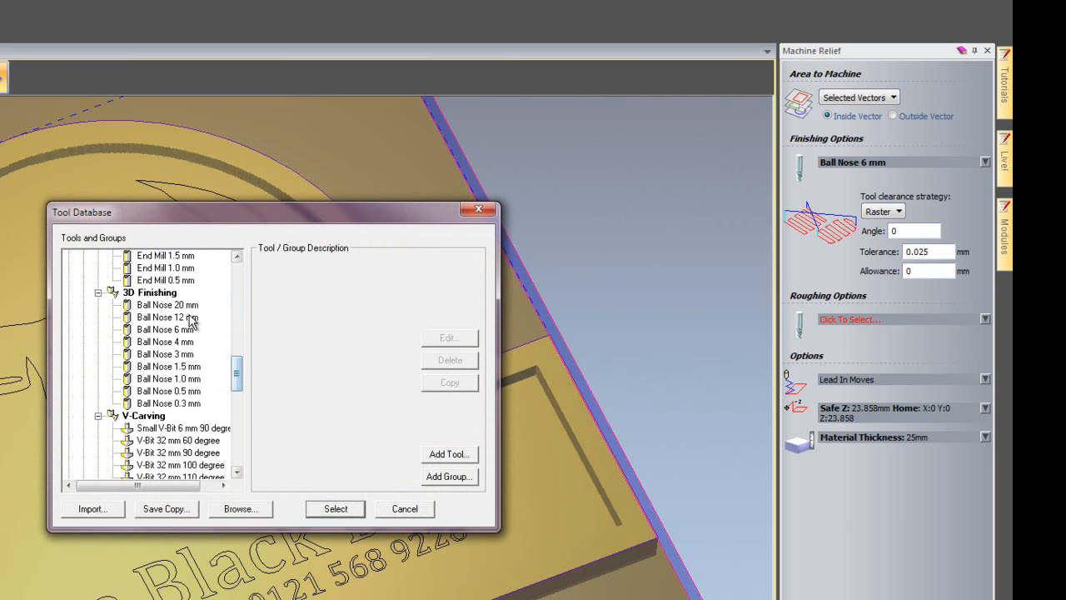
pyautogui.scroll(3, 207, 325)
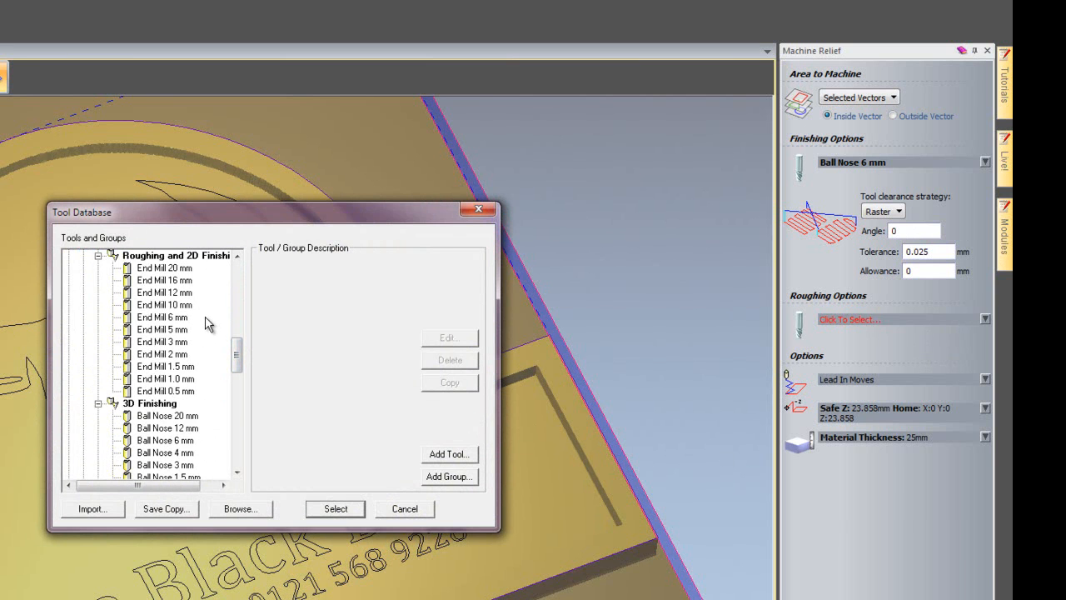
pyautogui.doubleClick(184, 270)
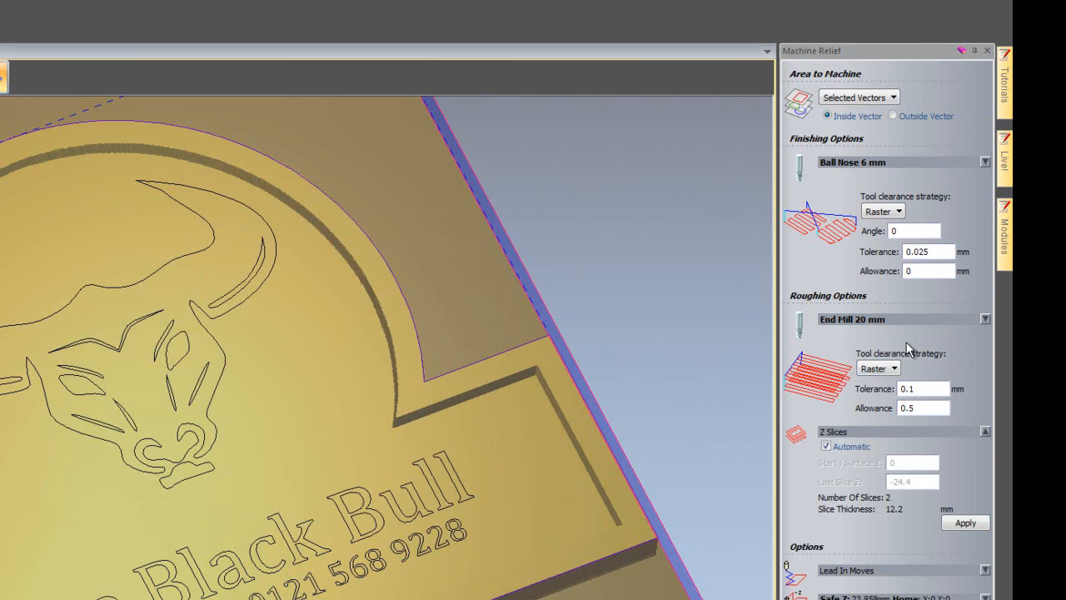
# Set the roughing end mill's stepdown to 6 mm and collapse its tool settings.
pyautogui.click(908, 318)
pyautogui.moveTo(905, 397); pyautogui.dragTo(779, 394)
pyautogui.write('6')
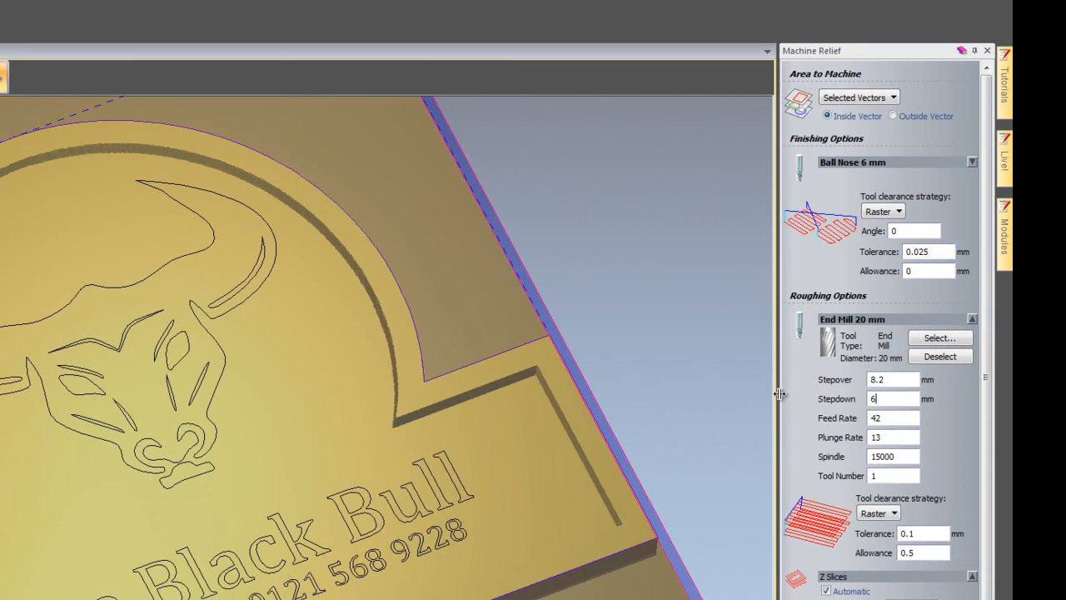
pyautogui.click(869, 323)
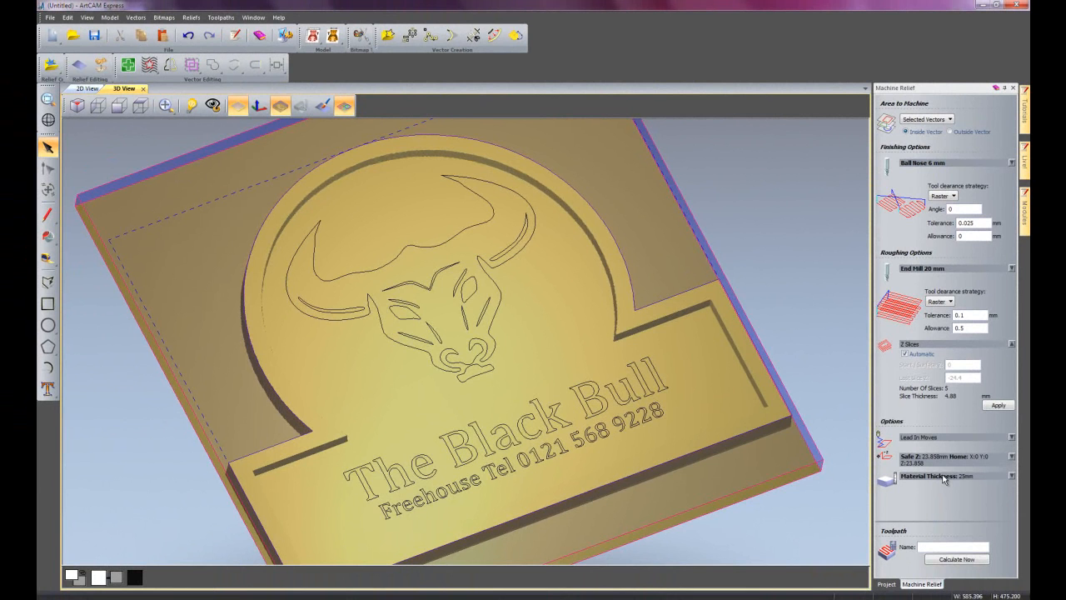
# Calculate the Machine Relief toolpath and expand it in the project to list its roughing and finishing passes.
pyautogui.click(956, 559)
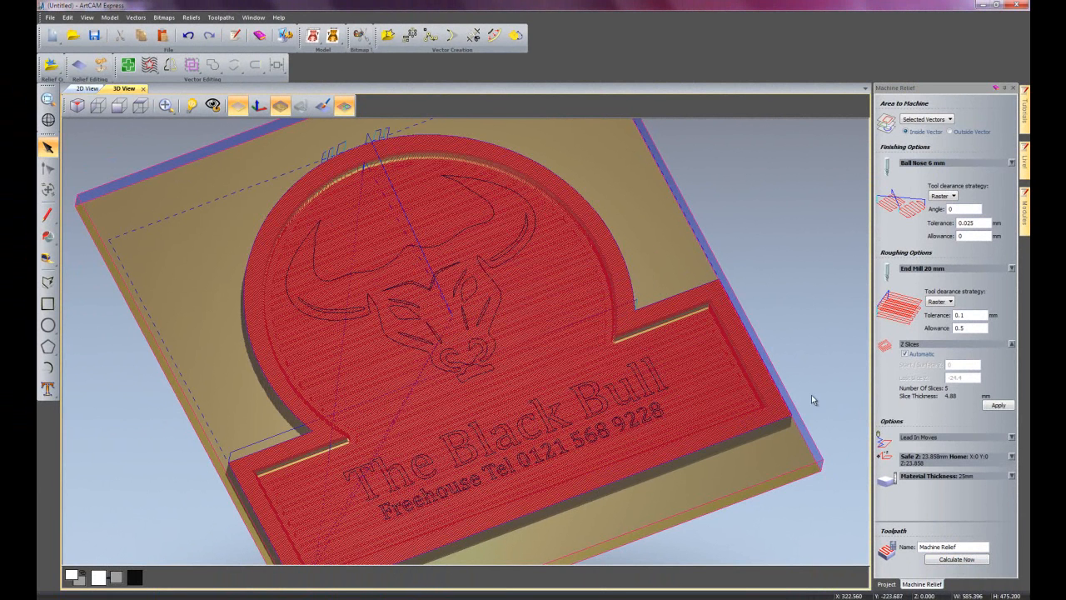
pyautogui.click(1014, 88)
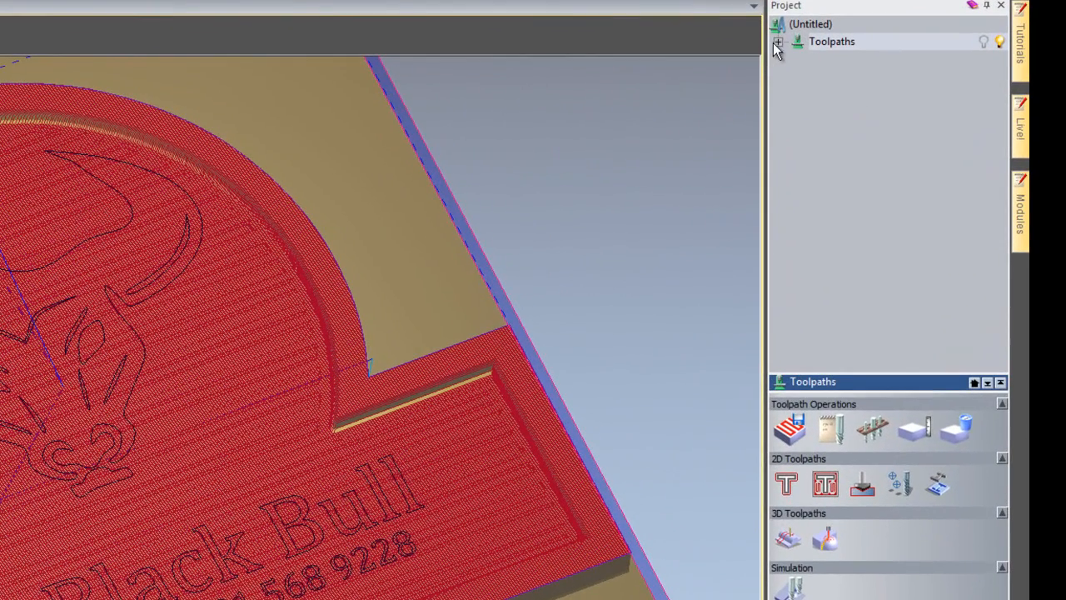
pyautogui.click(778, 42)
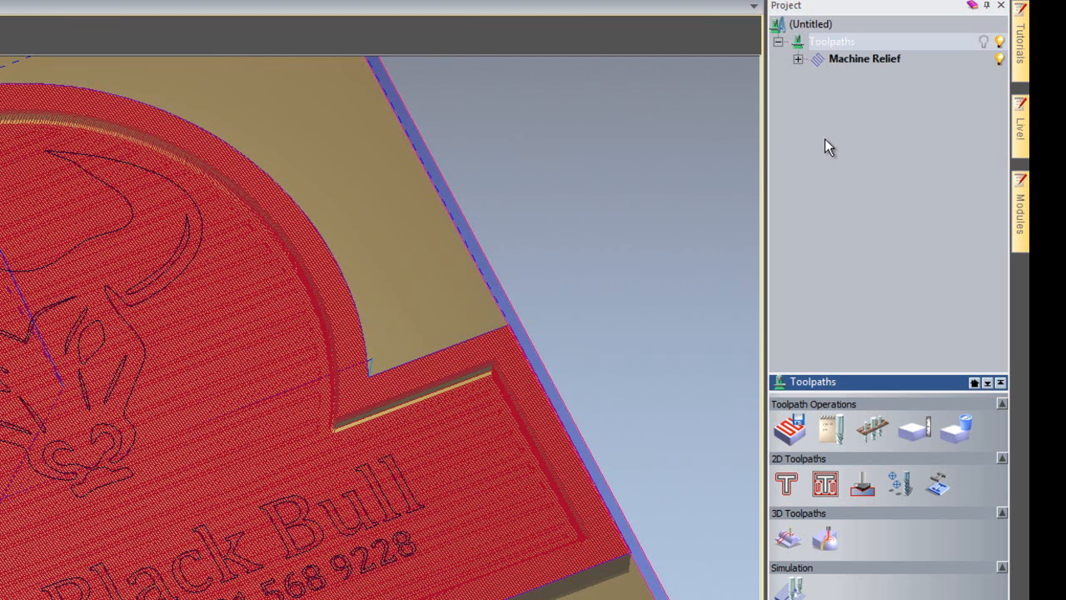
pyautogui.click(798, 59)
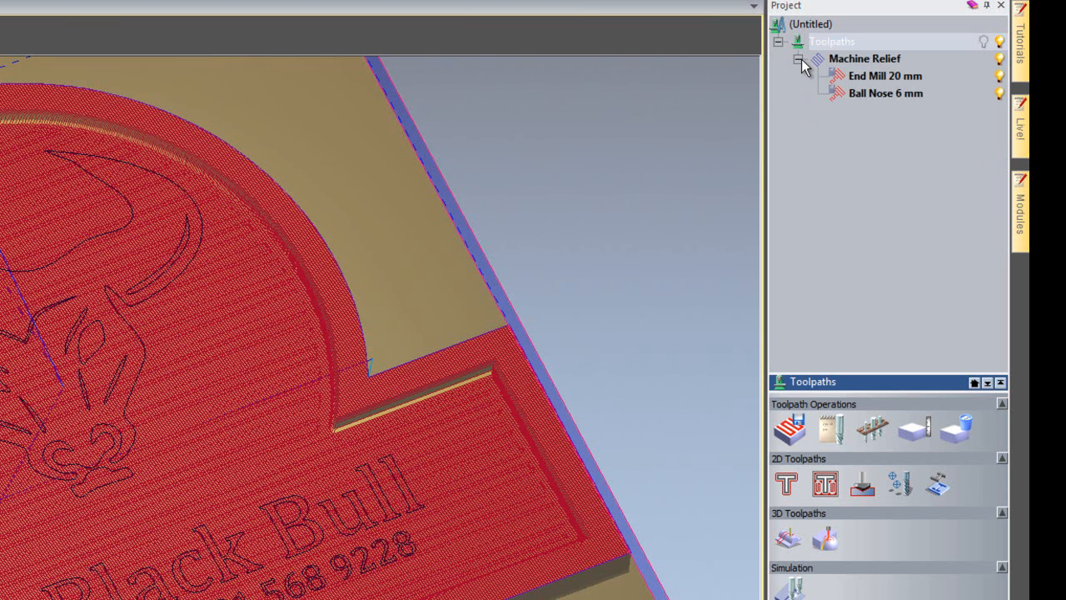
# Preview the End Mill 20 mm and Ball Nose 6 mm passes separately, hide the whole Machine Relief toolpath and collapse it.
pyautogui.click(1000, 93)
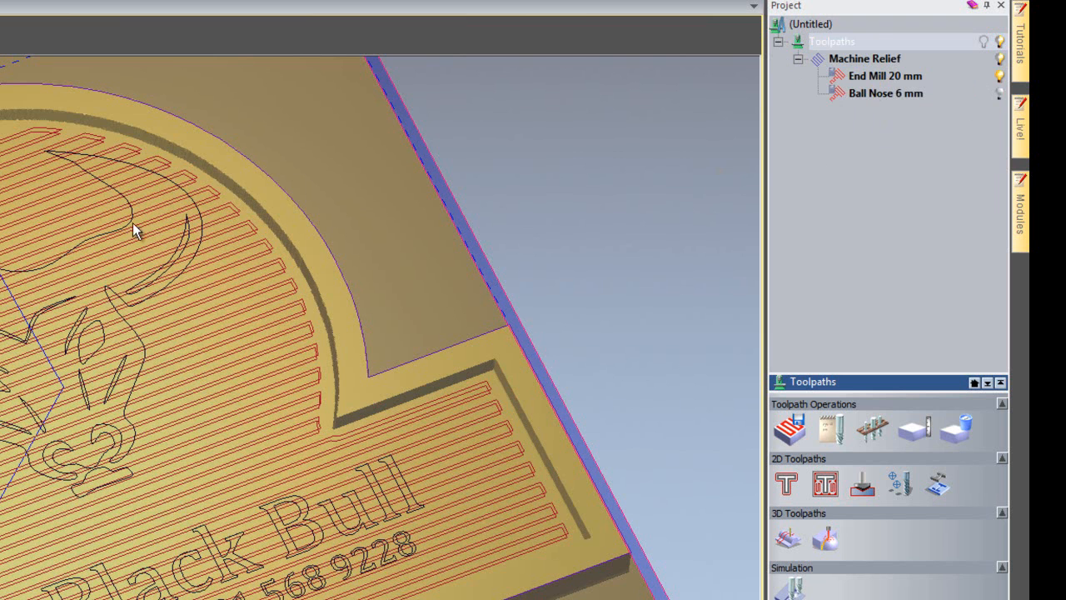
pyautogui.click(999, 94)
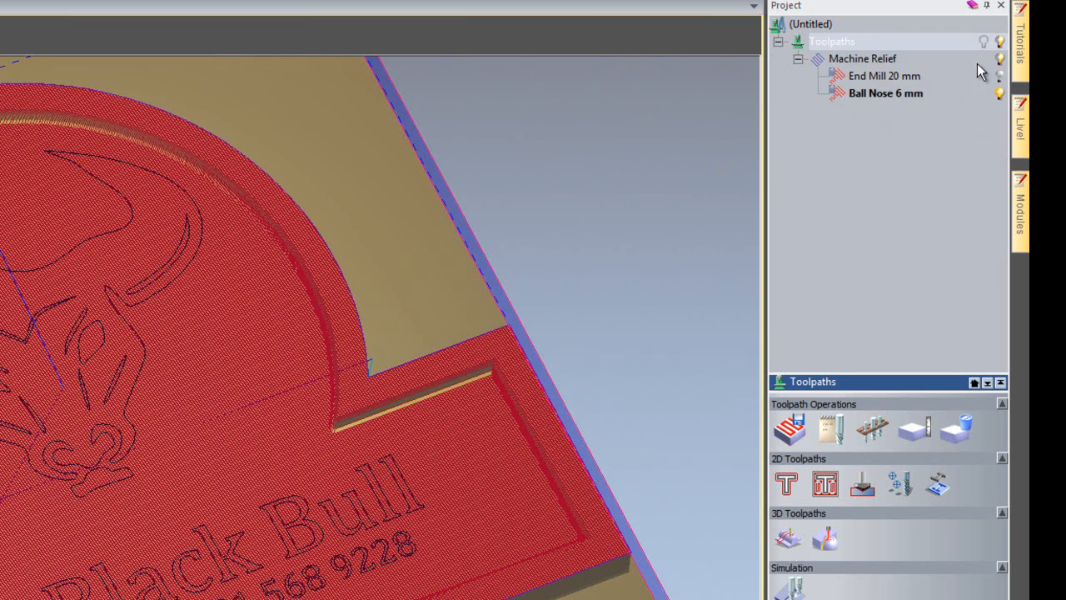
pyautogui.click(1001, 60)
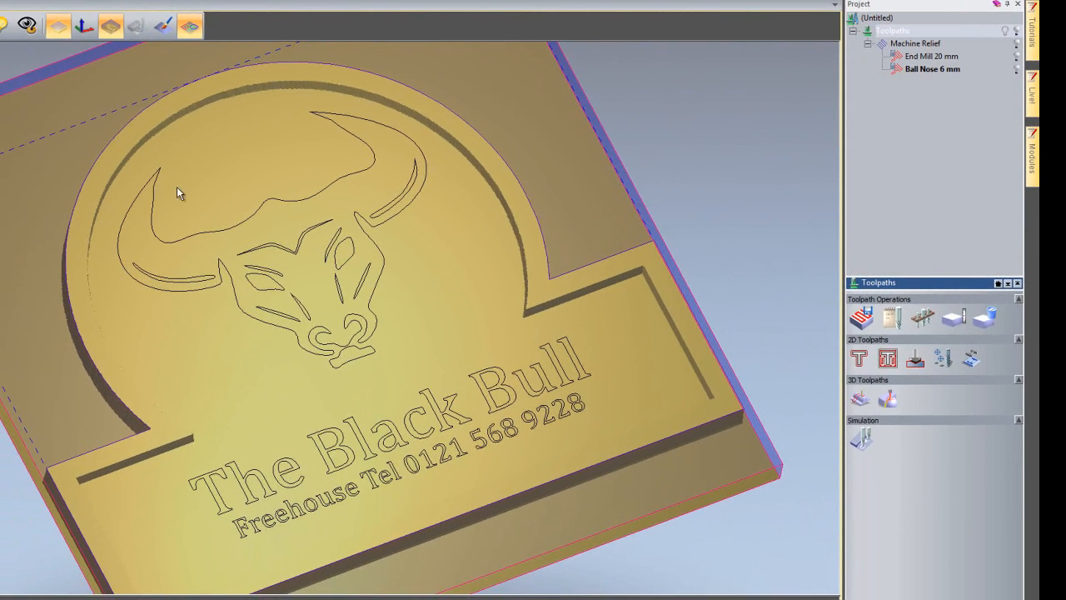
pyautogui.click(867, 43)
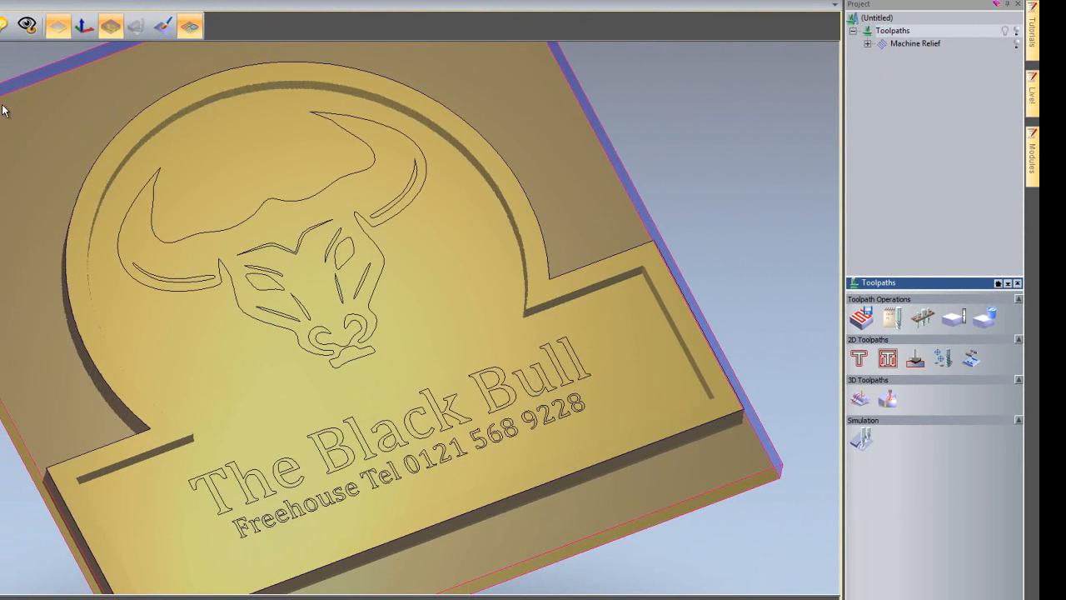
# Select the bull head vectors and start a 2D Area Clearance toolpath for the selected vectors.
pyautogui.moveTo(157, 223); pyautogui.dragTo(553, 315)
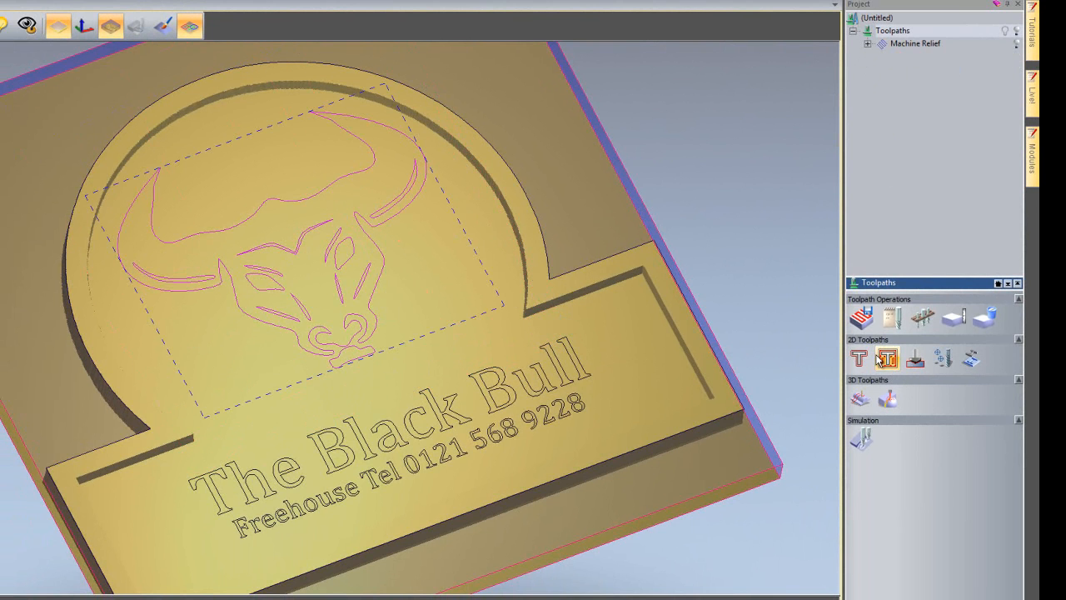
pyautogui.click(882, 359)
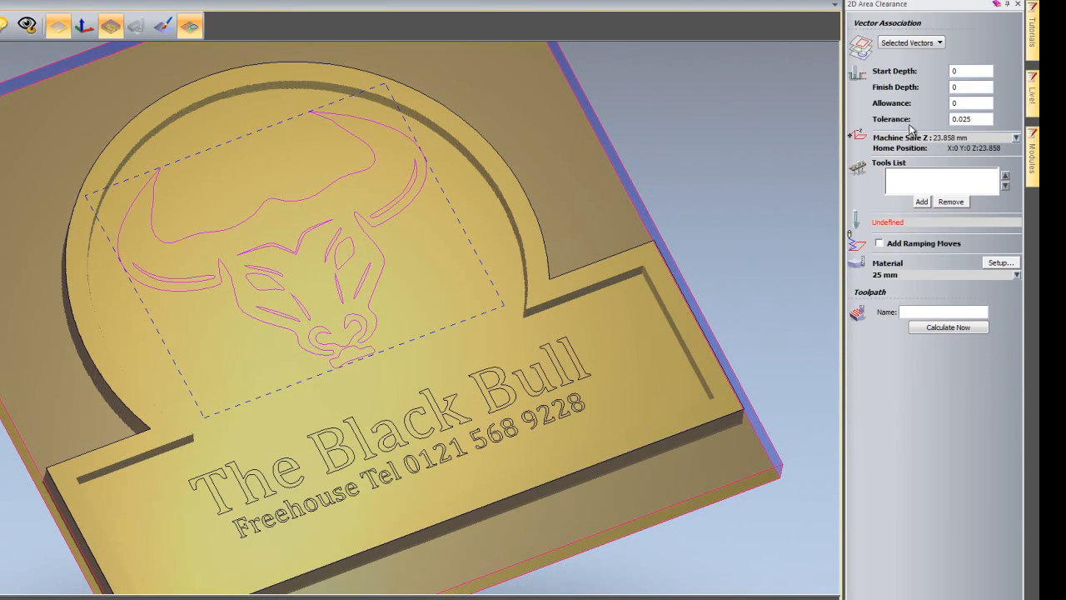
pyautogui.click(931, 46)
pyautogui.click(932, 45)
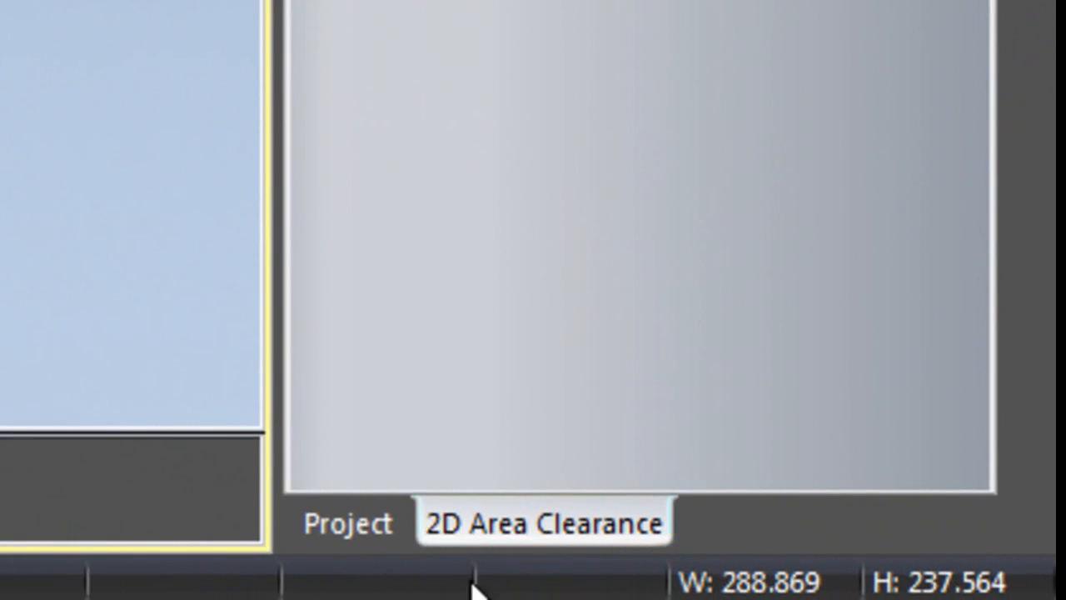
pyautogui.click(459, 517)
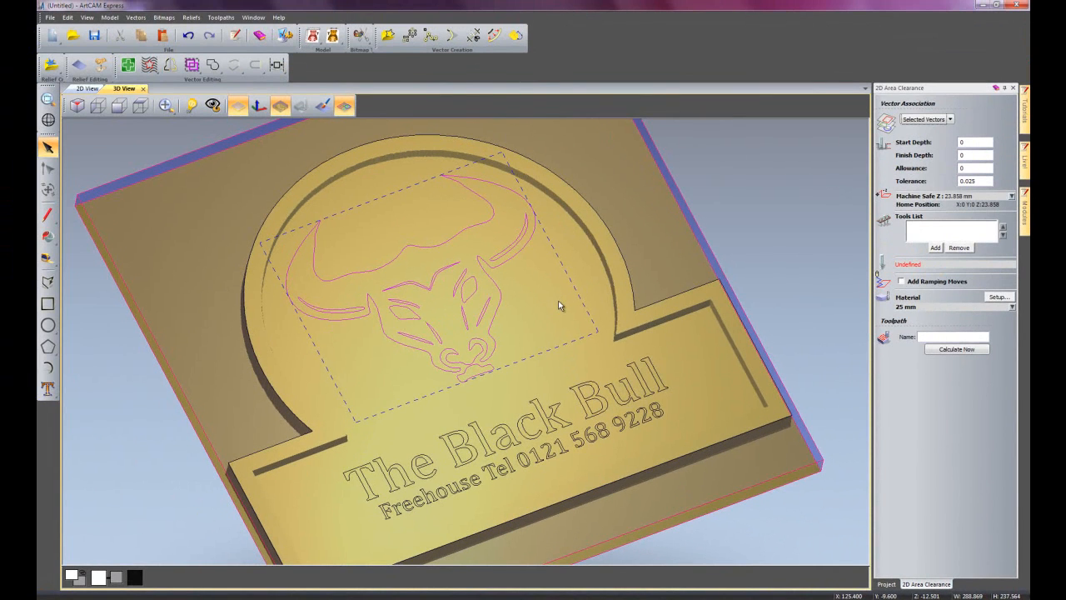
# Set the area clearance start depth to 12.5 mm and the finish depth to 15 mm.
pyautogui.click(966, 142)
pyautogui.doubleClick(962, 142)
pyautogui.write('12.5')
pyautogui.doubleClick(962, 155)
# Add the End Mill 3 mm to the area clearance tools and calculate the bull head toolpath.
pyautogui.click(939, 248)
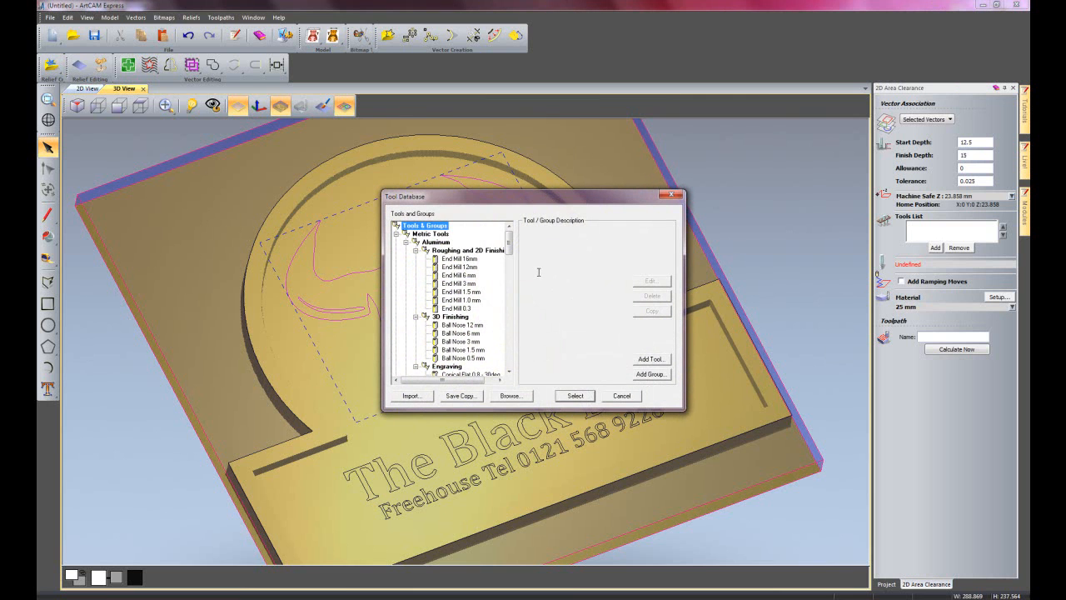
pyautogui.moveTo(510, 243); pyautogui.dragTo(511, 292)
pyautogui.click(464, 284)
pyautogui.doubleClick(465, 285)
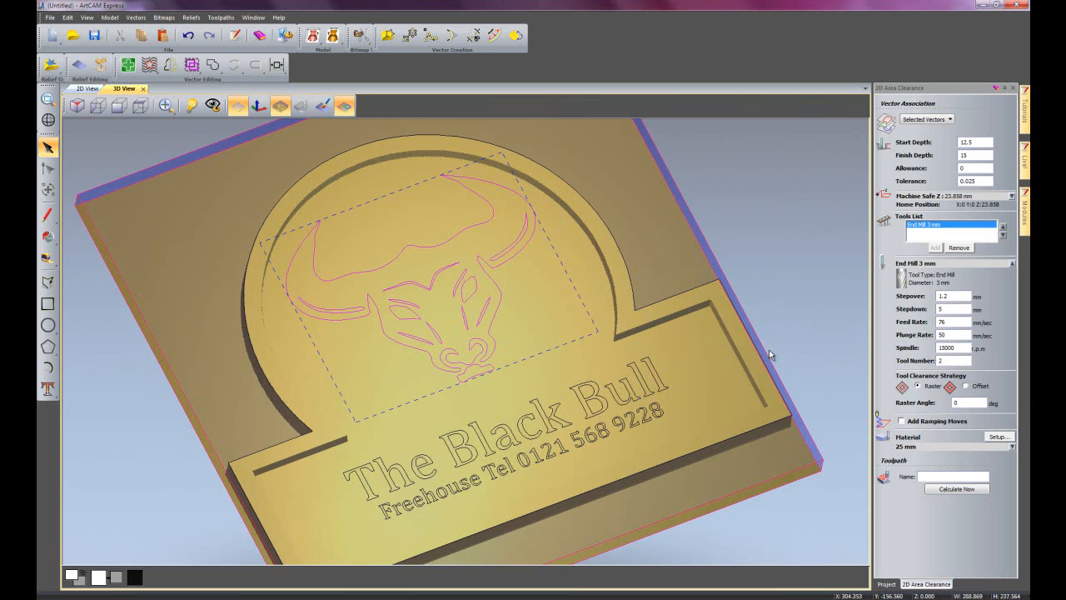
pyautogui.click(954, 488)
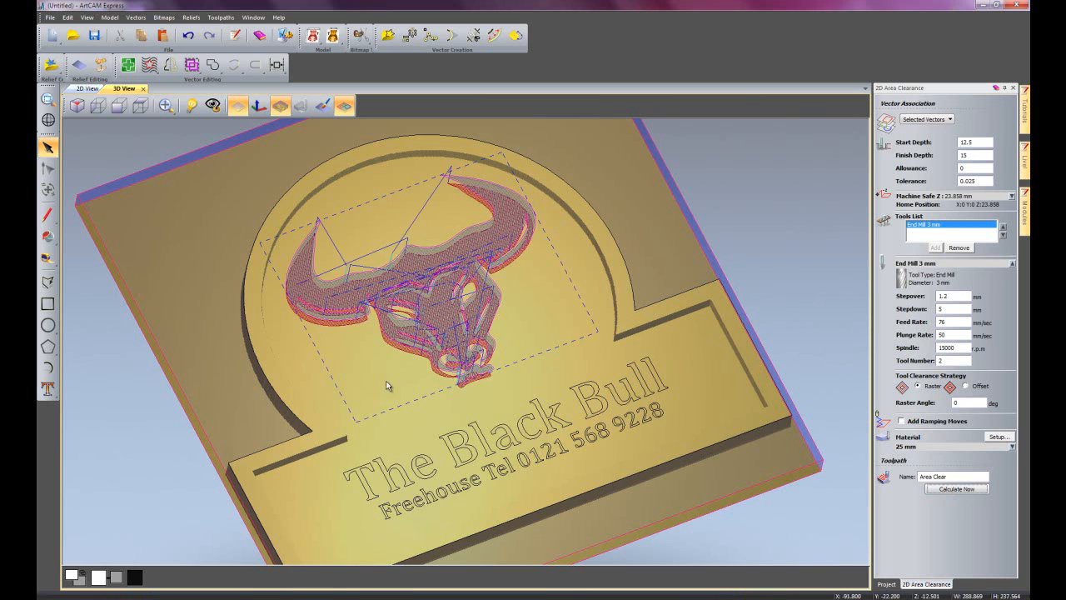
pyautogui.click(1013, 87)
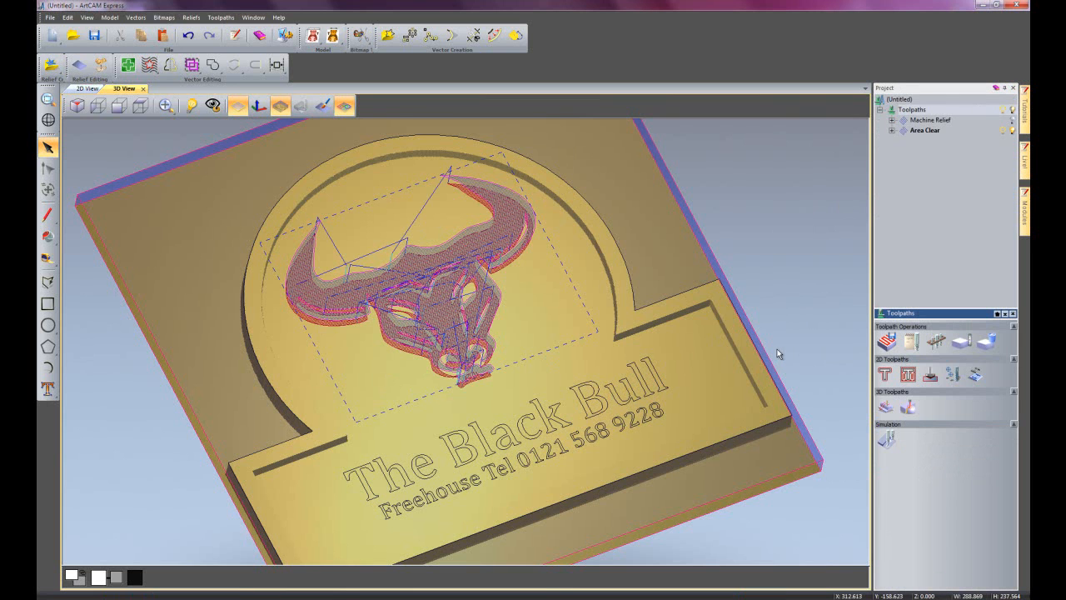
# Select the sign's text lines and start a V-Bit Carving toolpath with a 12.5 mm start depth.
pyautogui.click(487, 445)
pyautogui.click(487, 445)
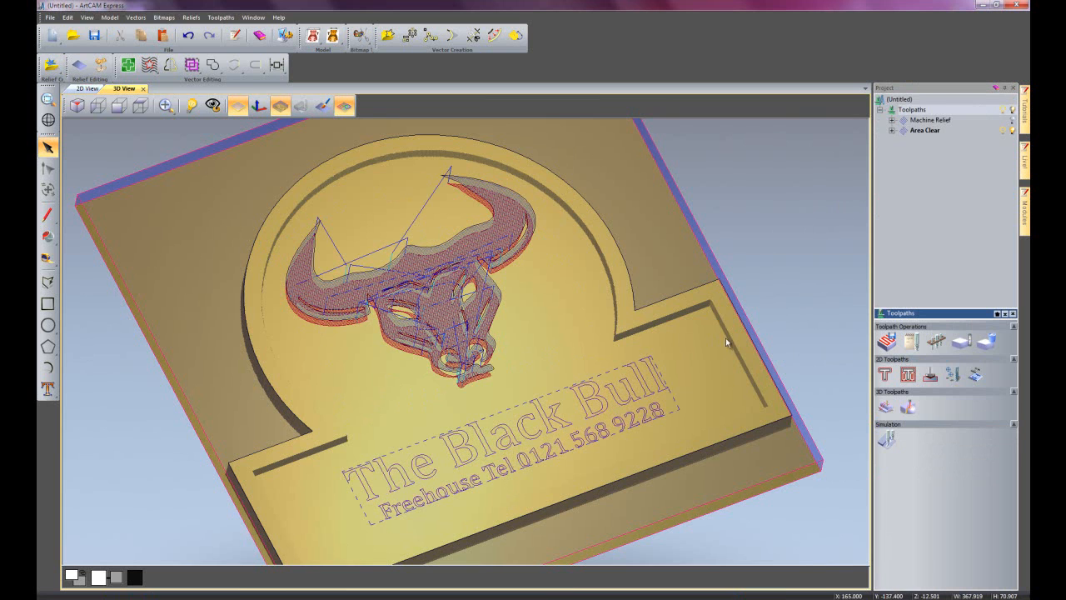
pyautogui.click(930, 376)
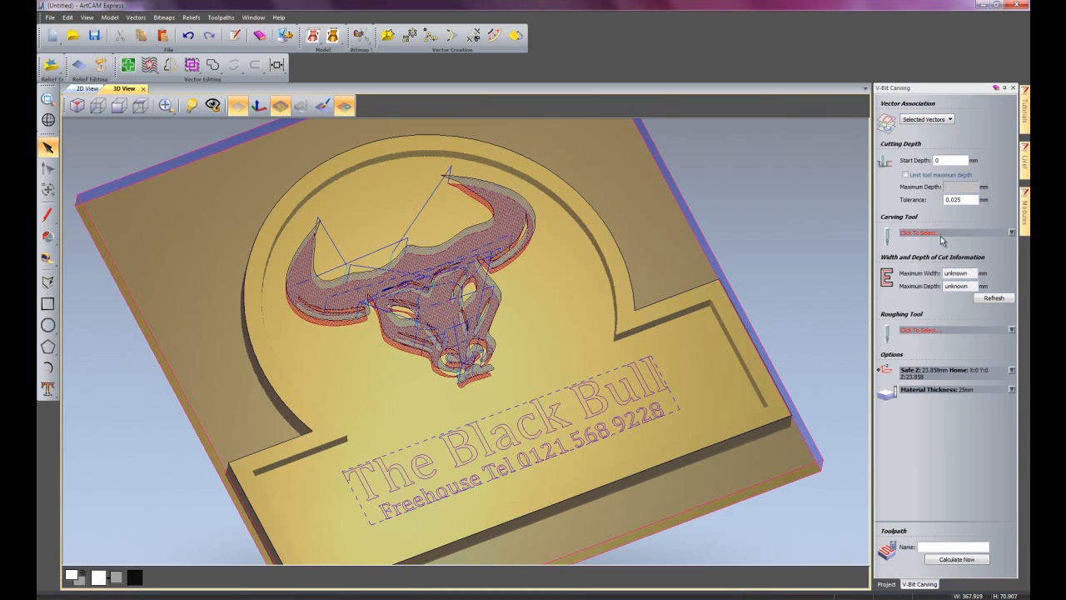
pyautogui.doubleClick(945, 160)
pyautogui.write('12.5')
# Choose the Small V-Bit 6 mm 90 degree from the V-Carving group as the carving tool.
pyautogui.click(911, 232)
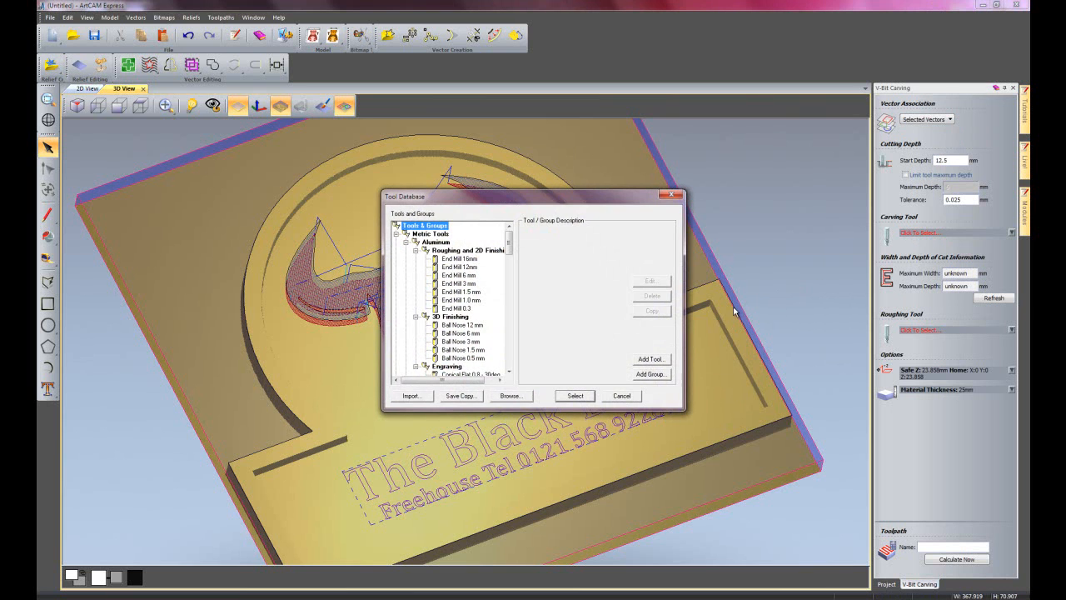
pyautogui.moveTo(511, 245); pyautogui.dragTo(512, 315)
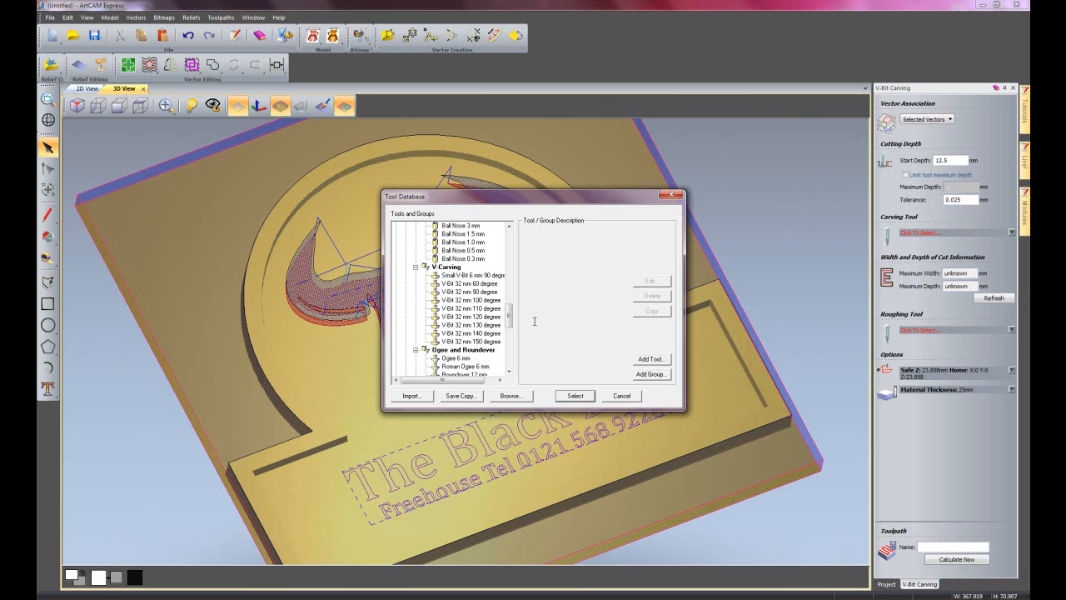
pyautogui.click(476, 275)
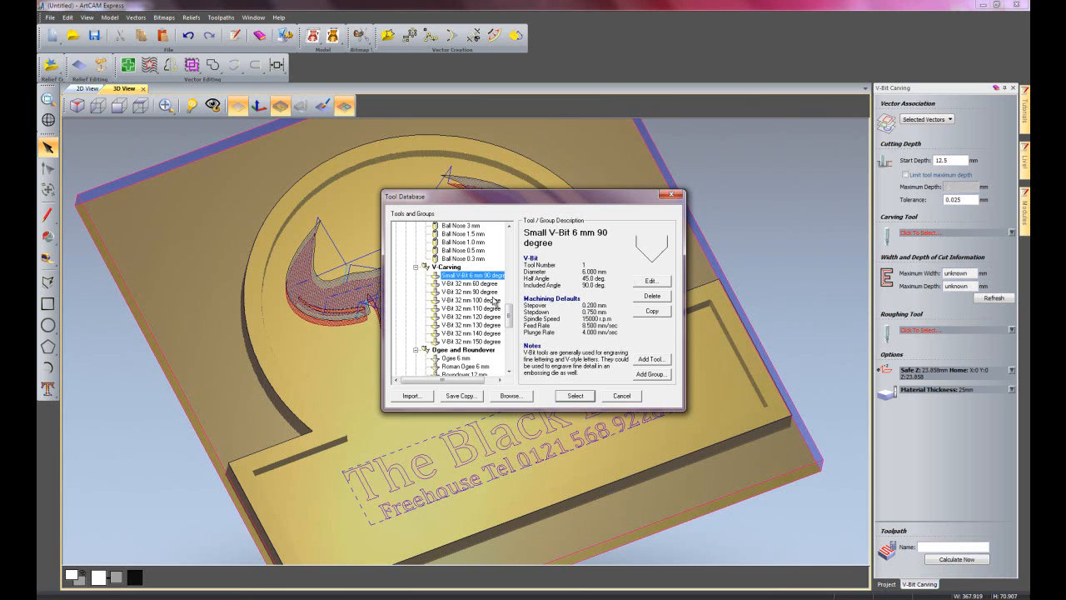
pyautogui.click(569, 395)
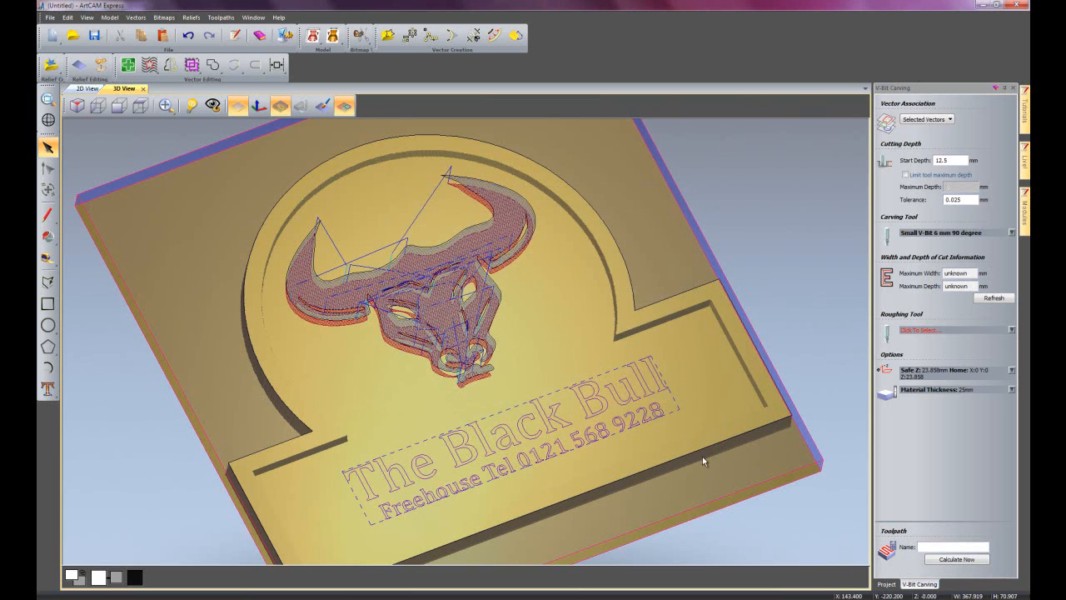
# Refresh the maximum cut width and depth information and calculate the V-Bit Carving toolpath.
pyautogui.click(993, 299)
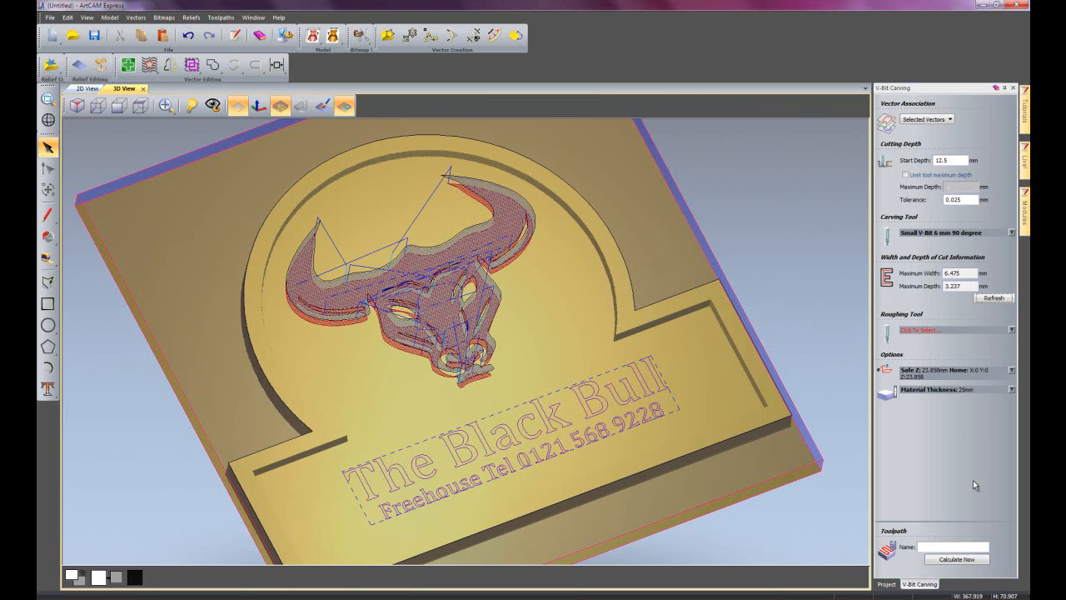
pyautogui.click(958, 559)
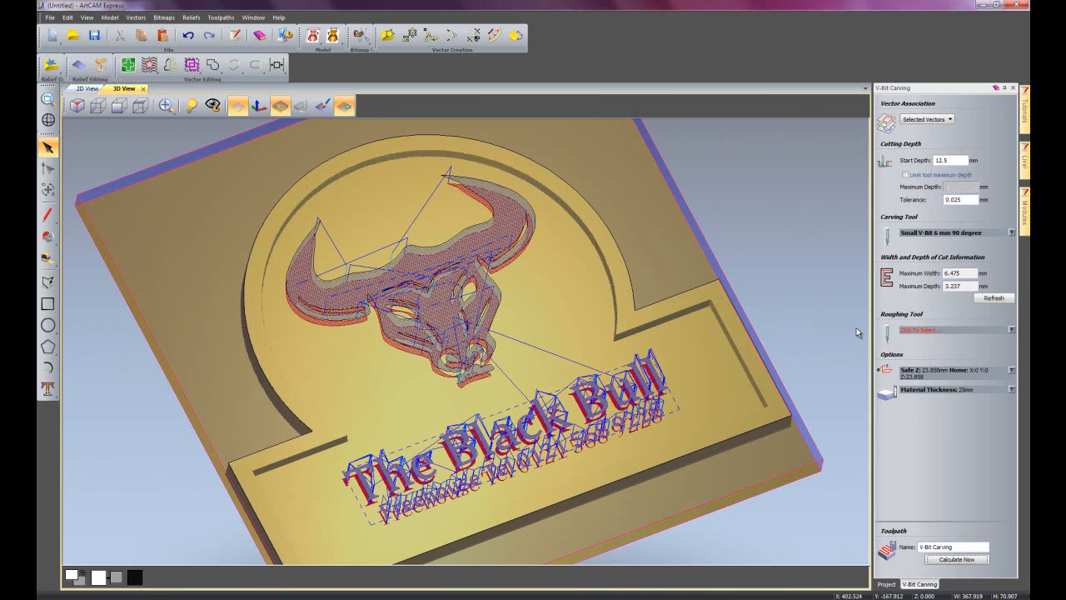
pyautogui.click(1014, 89)
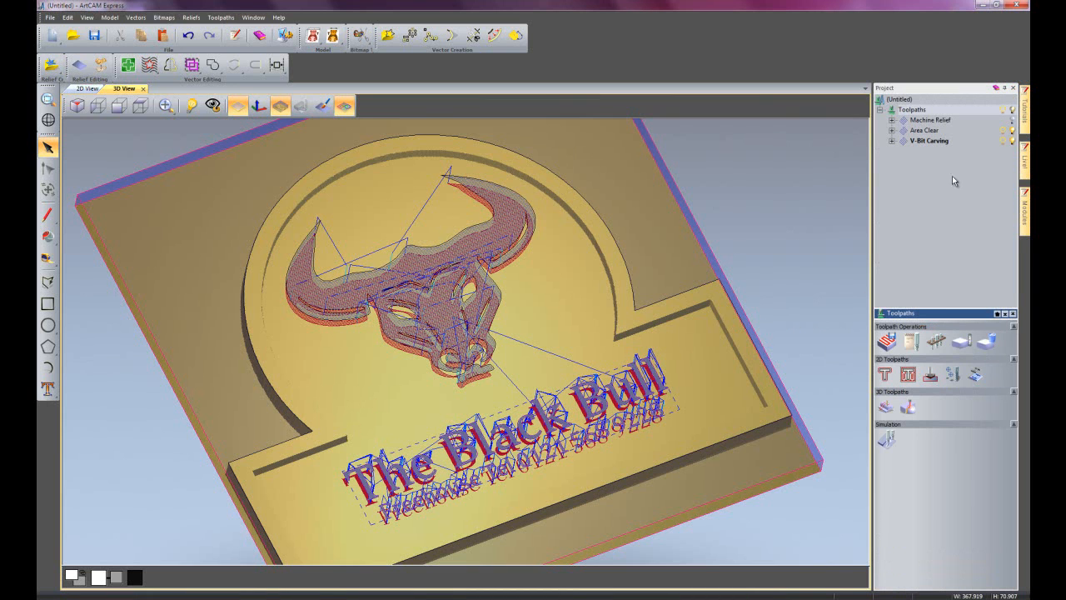
# Select the outer sign outline and start an outside Profiling toolpath with a 25.1 mm finish depth.
pyautogui.click(686, 292)
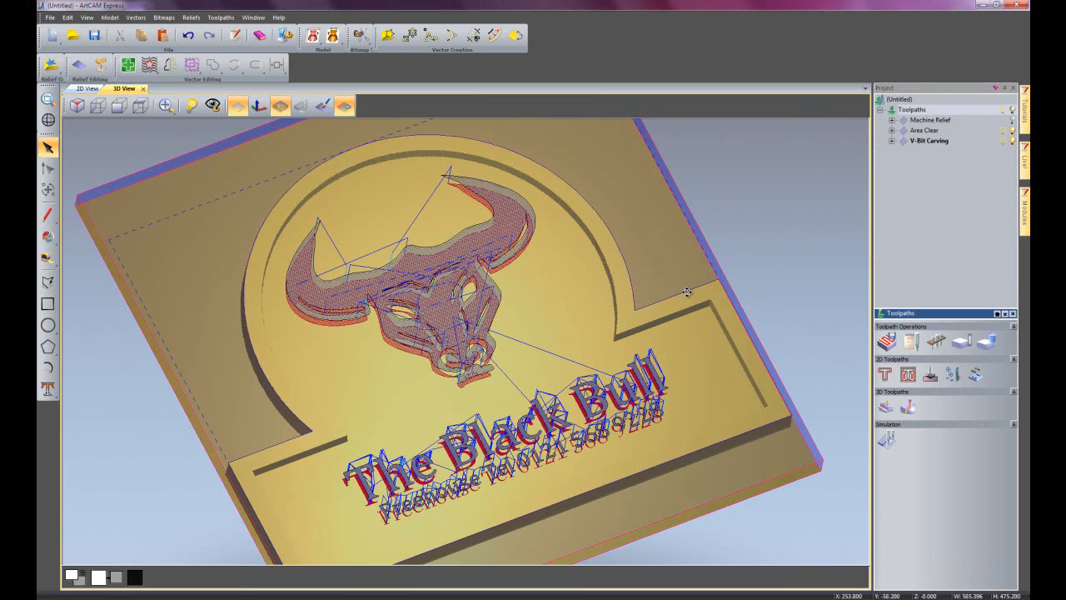
pyautogui.click(888, 378)
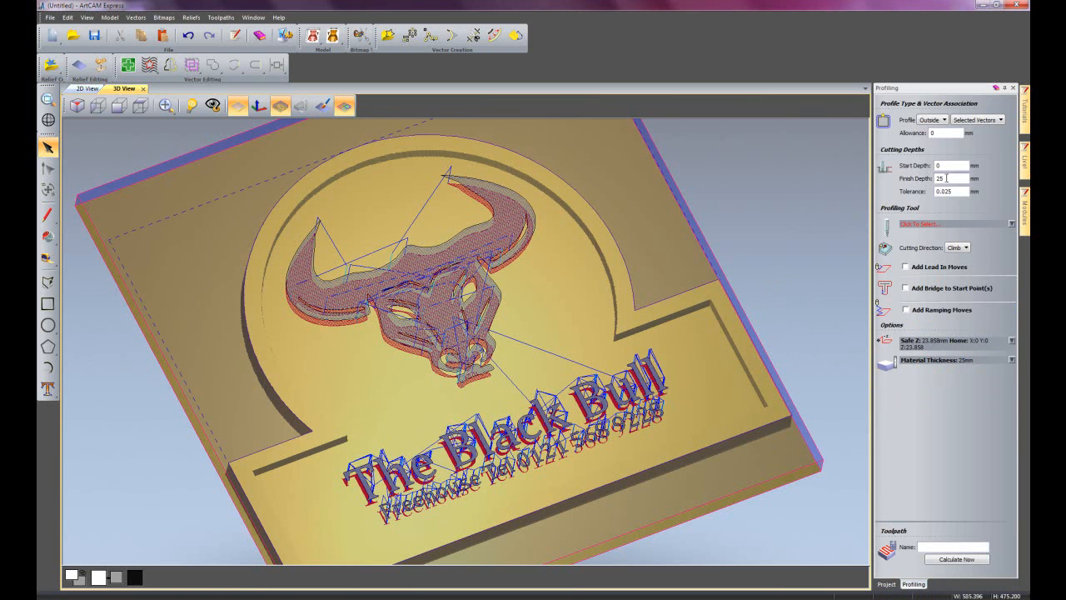
pyautogui.doubleClick(947, 177)
pyautogui.write('25.1')
# Choose the End Mill 6 mm as the profiling tool and calculate the profile toolpath around the sign.
pyautogui.click(930, 227)
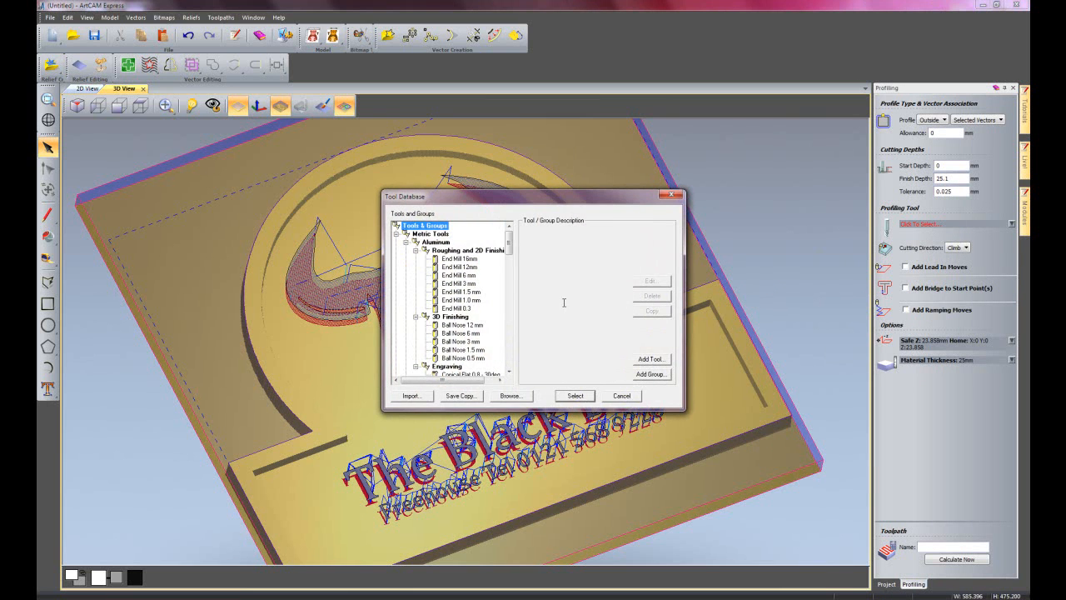
pyautogui.moveTo(509, 240); pyautogui.dragTo(517, 292)
pyautogui.click(459, 291)
pyautogui.click(575, 396)
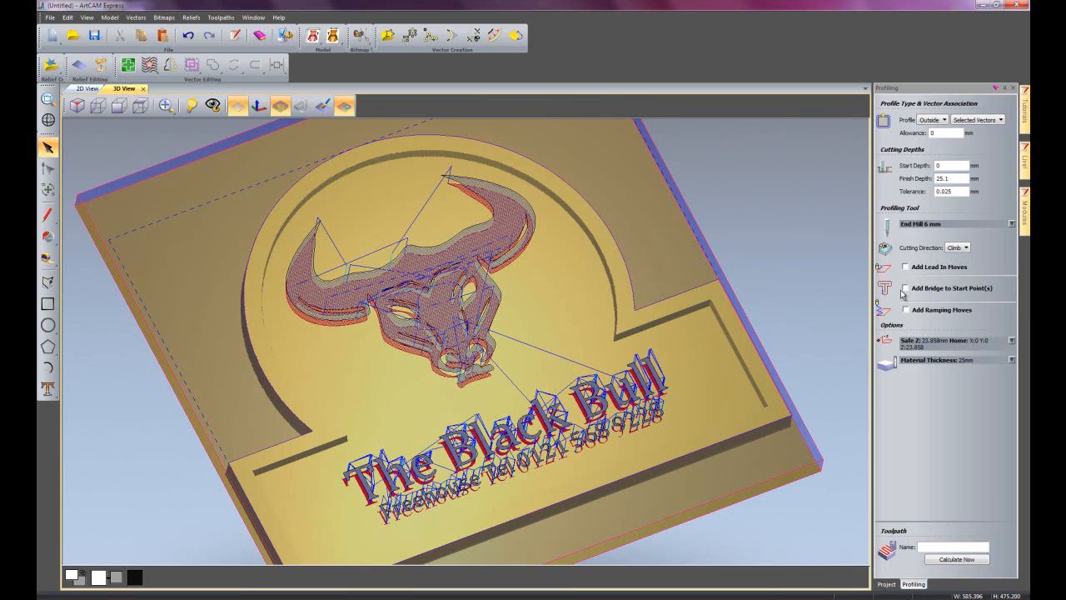
pyautogui.click(959, 560)
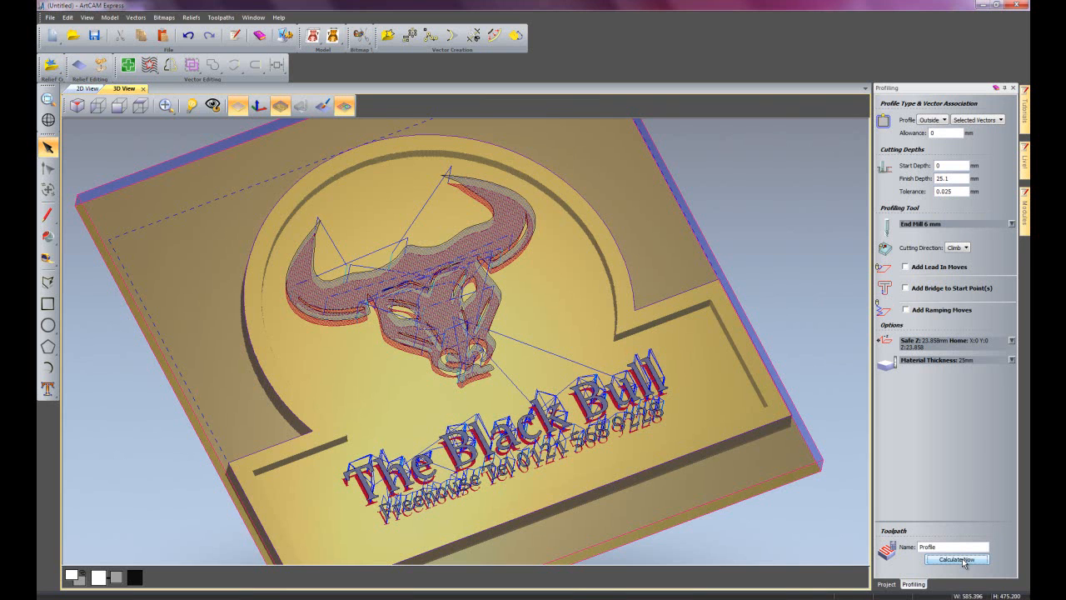
pyautogui.click(1013, 88)
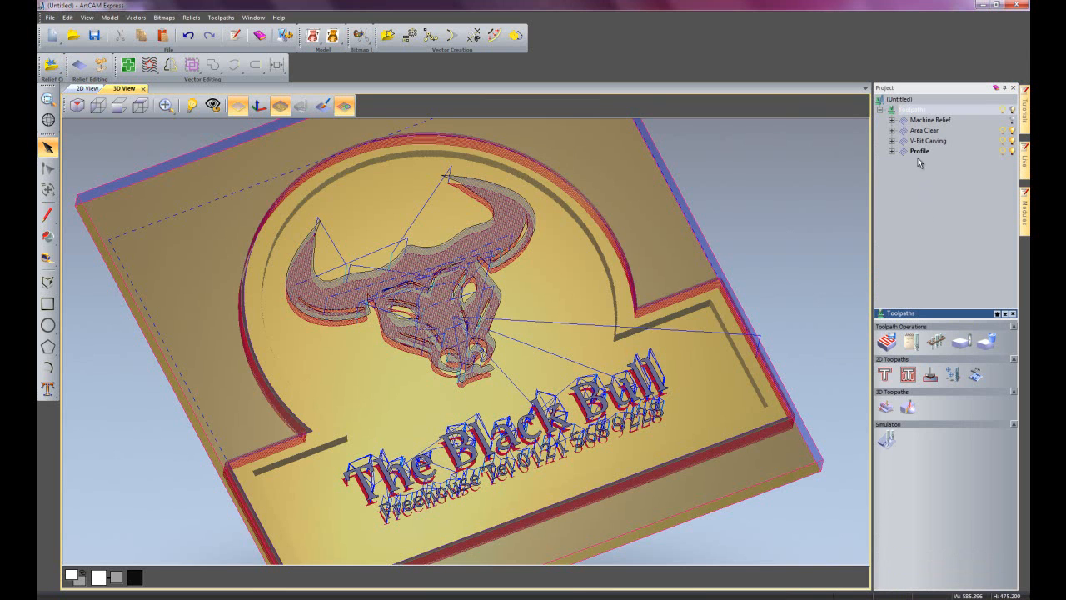
# Simulate all the calculated toolpaths on the material block and view the whole simulated sign.
pyautogui.click(897, 242)
pyautogui.click(888, 440)
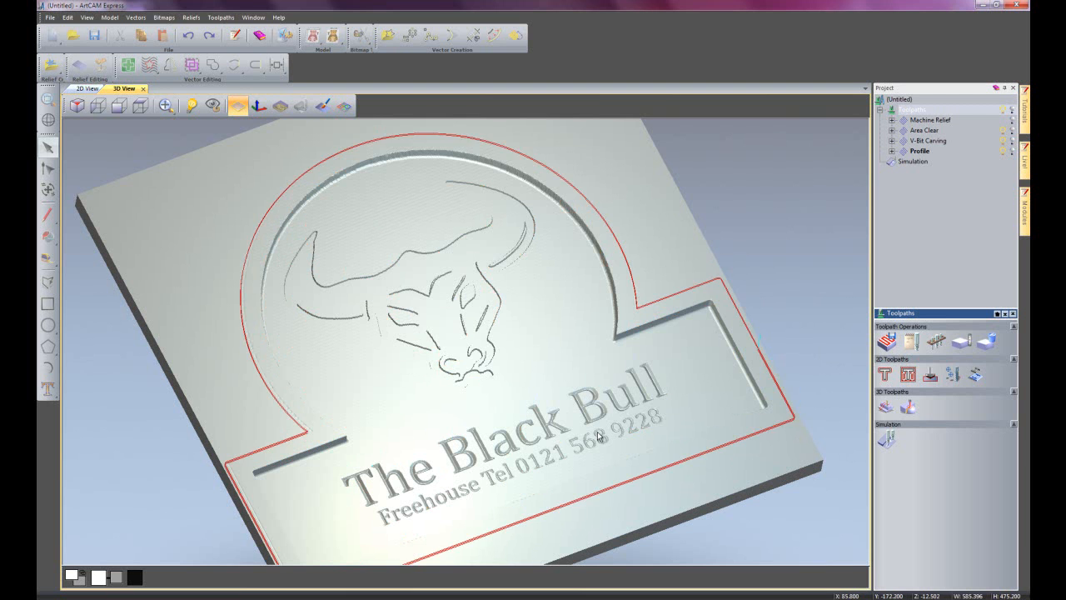
pyautogui.moveTo(591, 362)
pyautogui.mouseDown()
pyautogui.moveTo(594, 425)
pyautogui.moveTo(579, 470)
pyautogui.moveTo(588, 377)
pyautogui.mouseUp()
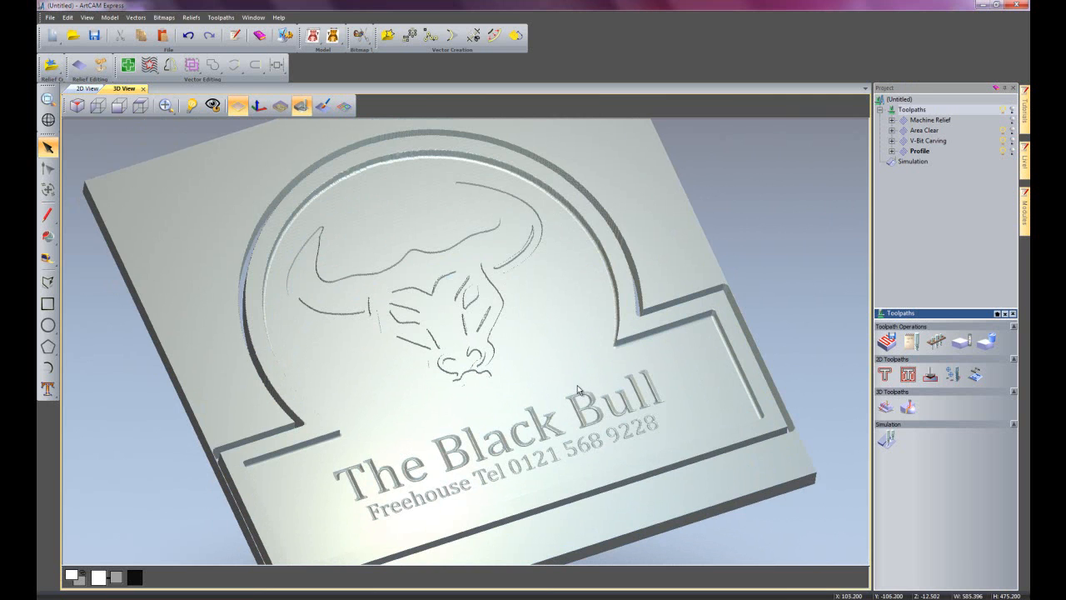
pyautogui.scroll(-1, 575, 381)
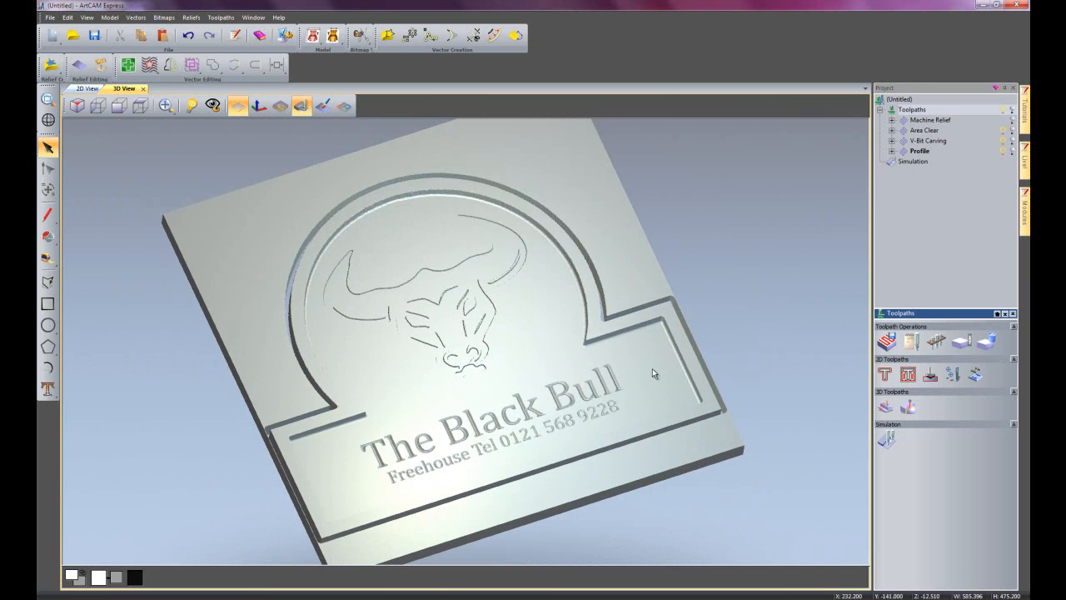
# Render the simulated sign in the Light Oak (H) material.
pyautogui.click(900, 161)
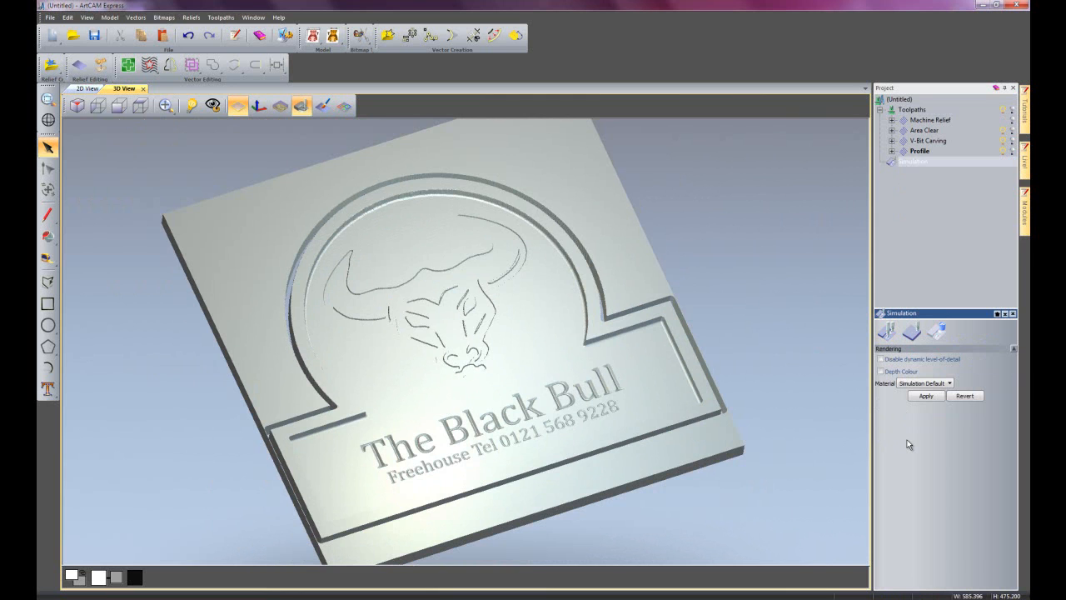
pyautogui.click(921, 384)
pyautogui.click(920, 386)
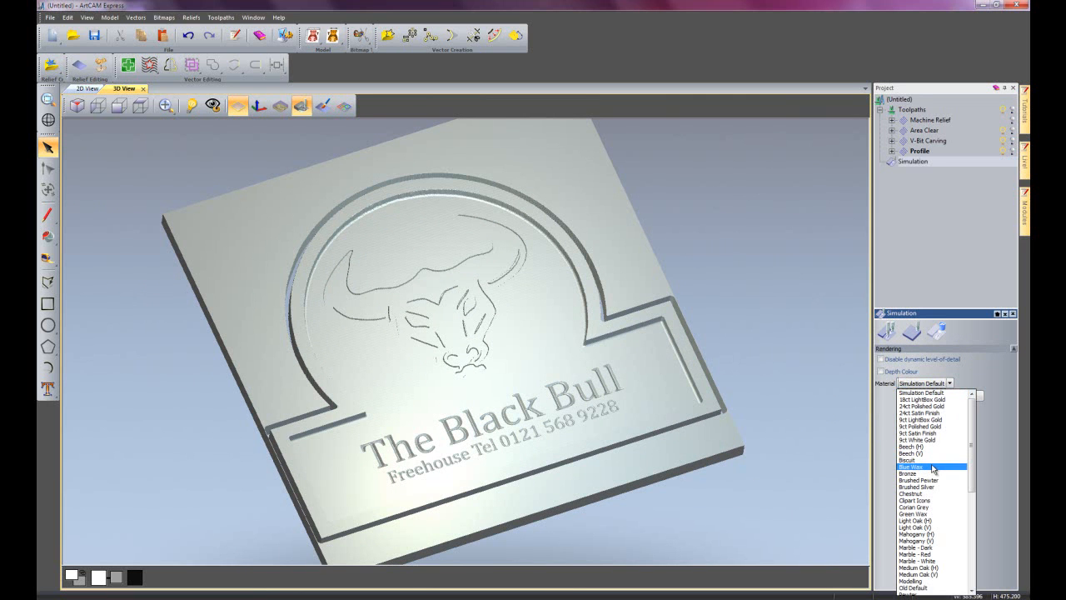
pyautogui.scroll(-3, 934, 472)
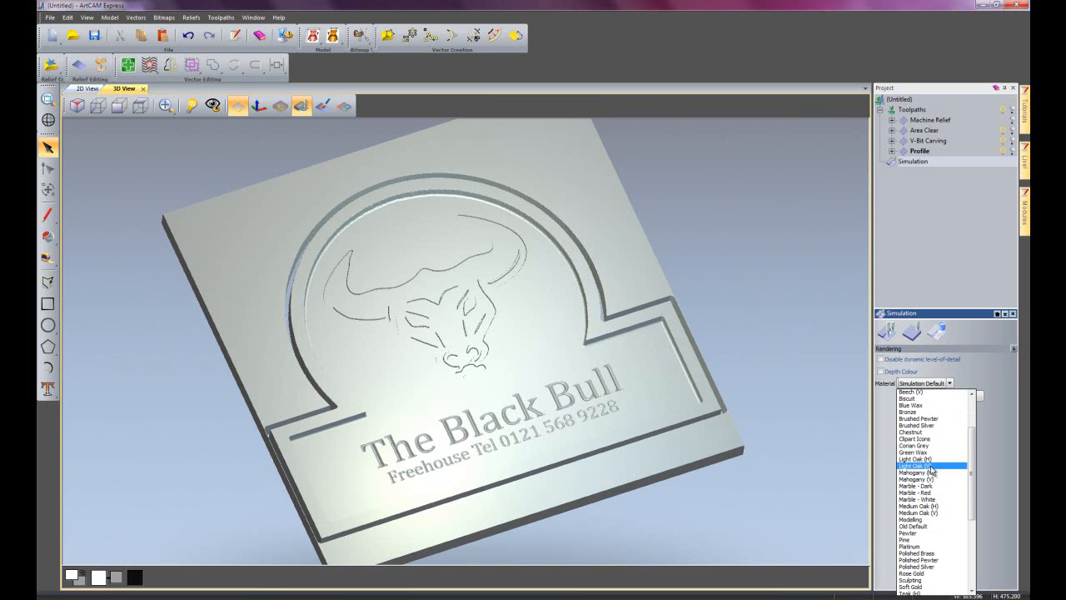
pyautogui.click(926, 459)
pyautogui.click(922, 398)
pyautogui.moveTo(693, 396); pyautogui.dragTo(685, 442)
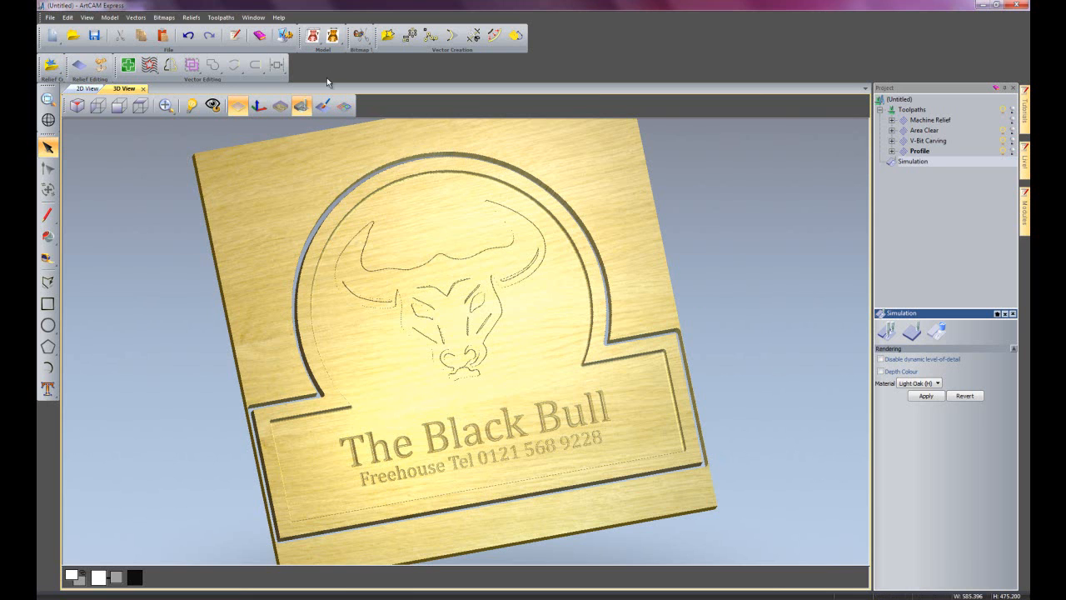
# Save the 3D view image to the Desktop as a 3D PDF named black bull.
pyautogui.click(283, 18)
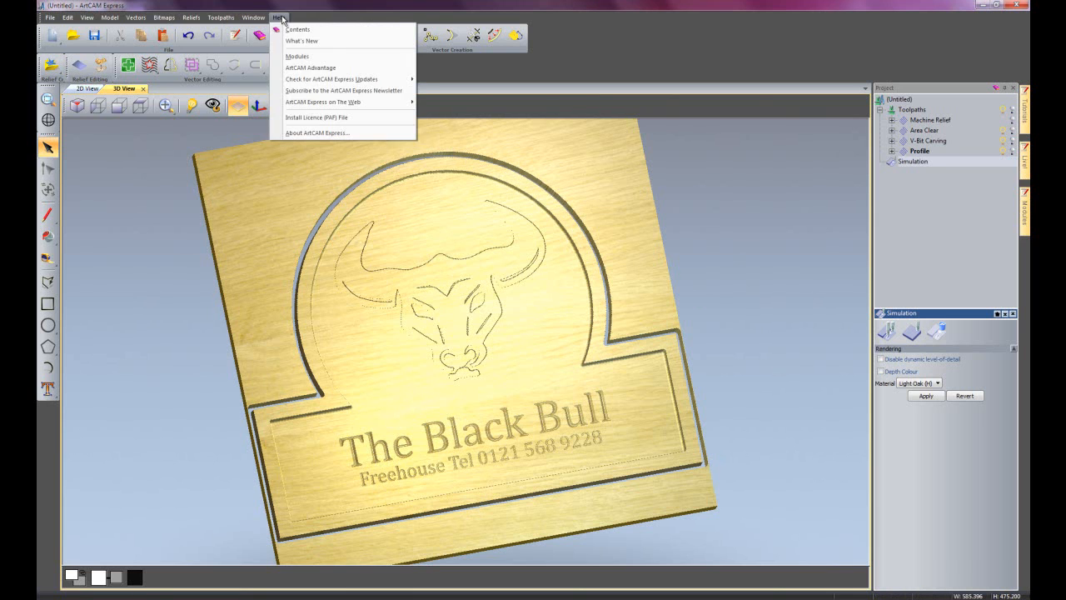
pyautogui.moveTo(253, 18)
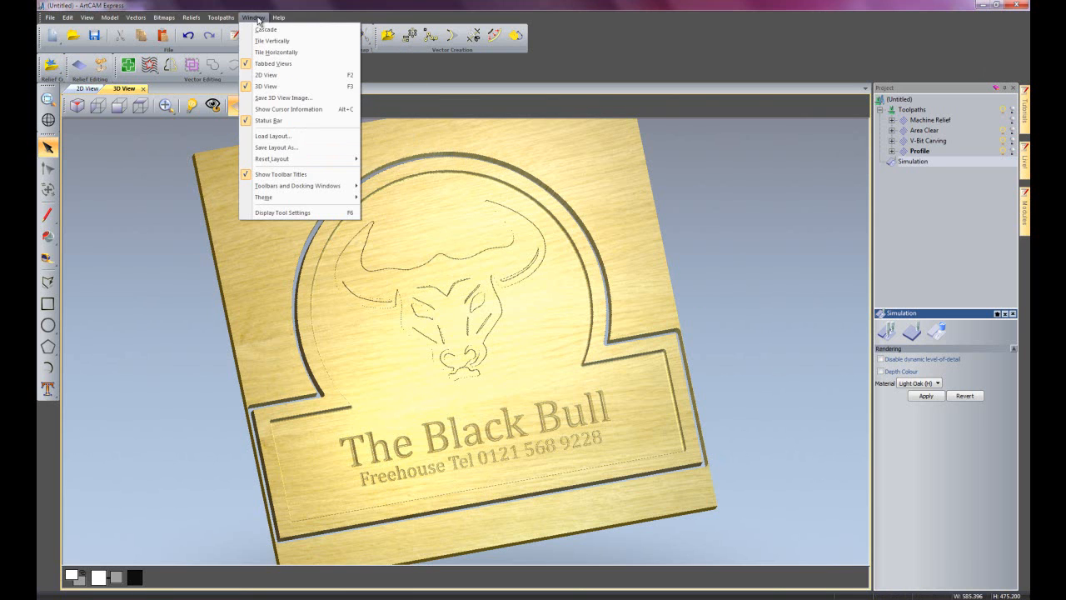
pyautogui.click(275, 98)
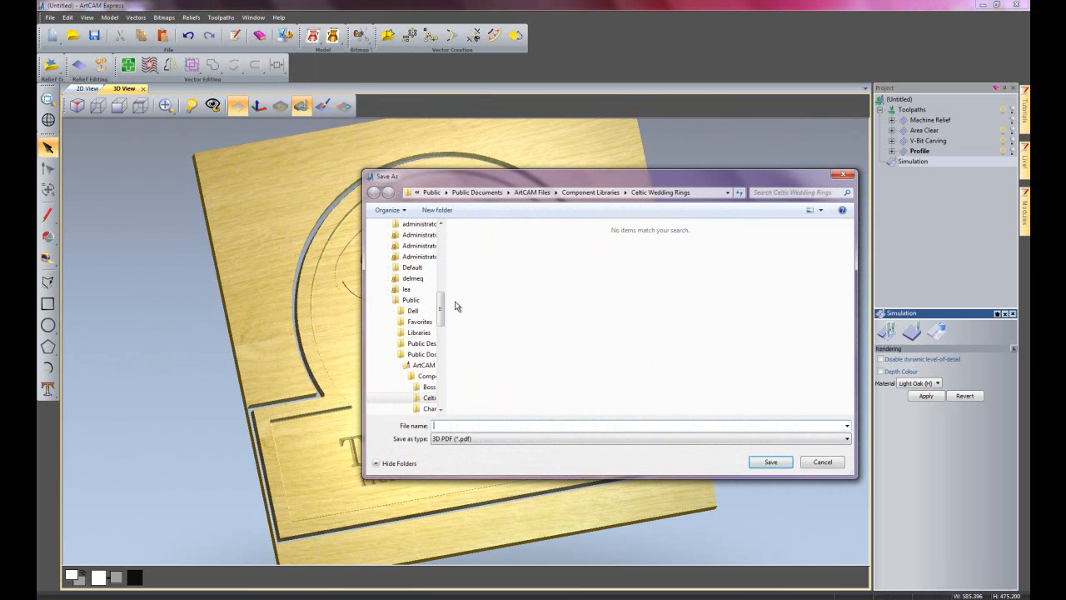
pyautogui.moveTo(440, 309); pyautogui.dragTo(441, 243)
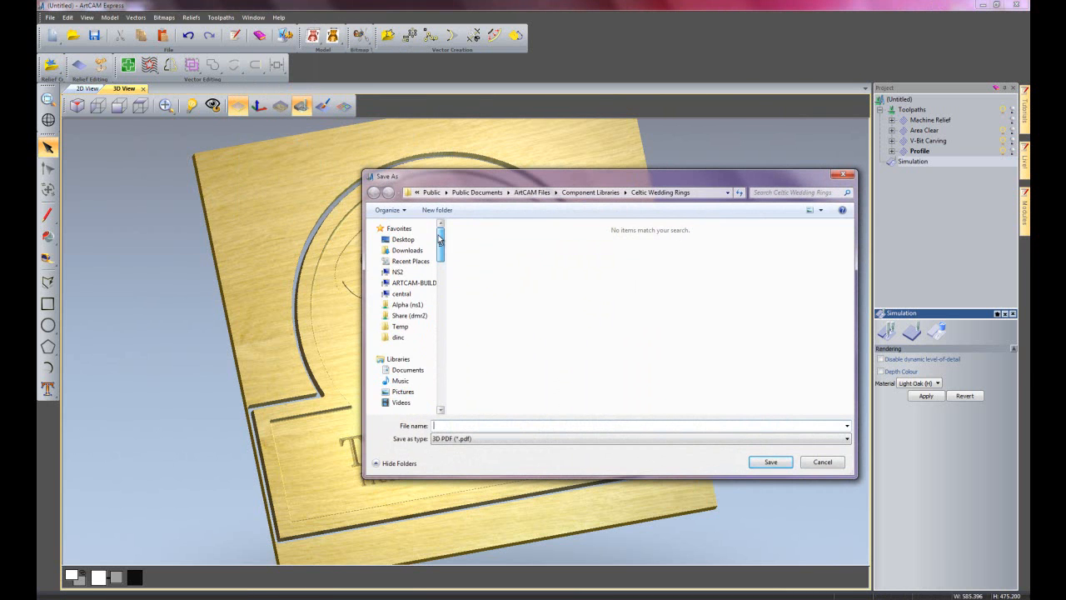
pyautogui.click(403, 241)
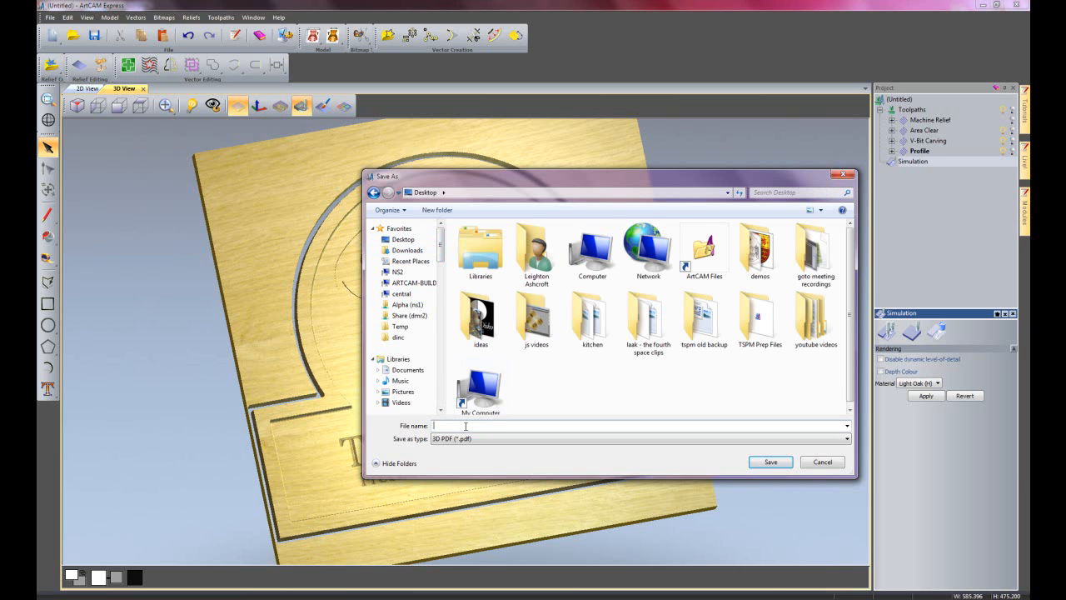
pyautogui.write('black bull')
pyautogui.click(771, 461)
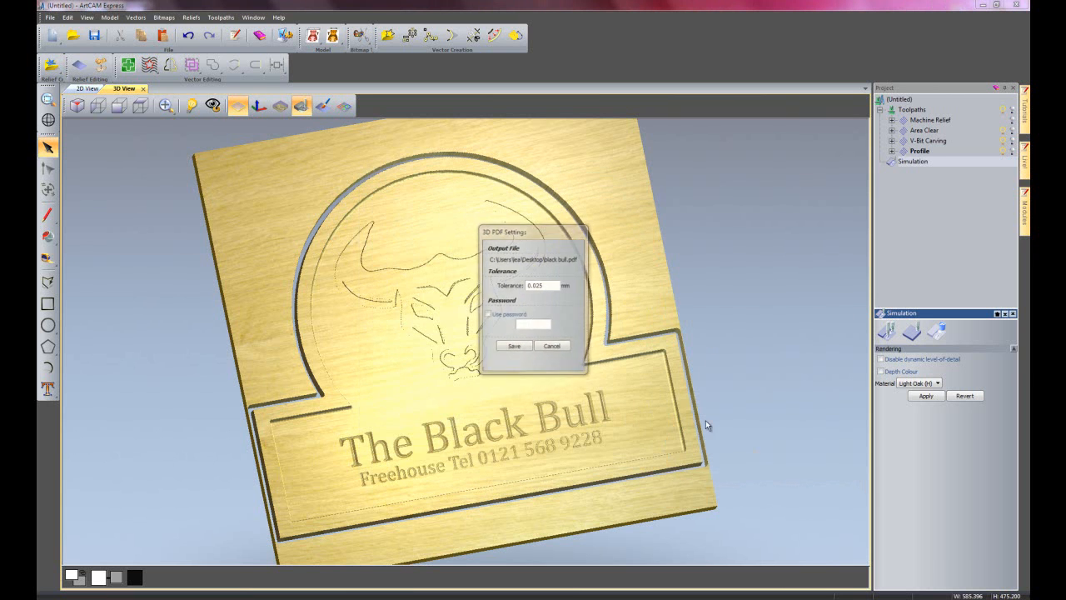
pyautogui.click(512, 346)
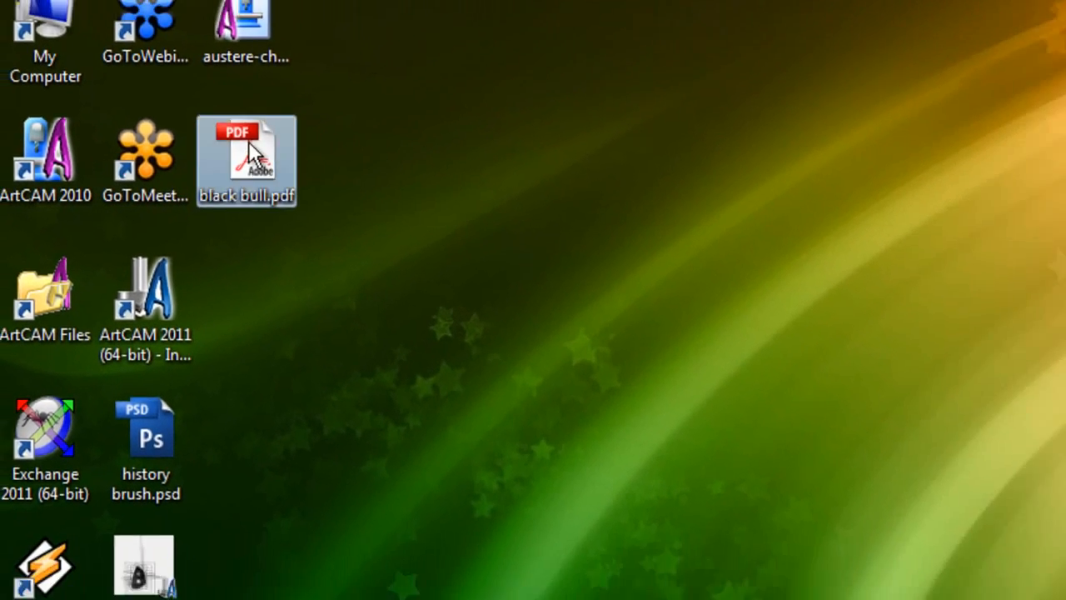
# Open black bull.pdf from the desktop in Adobe Acrobat and inspect the sign from several angles under White Lights.
pyautogui.doubleClick(251, 152)
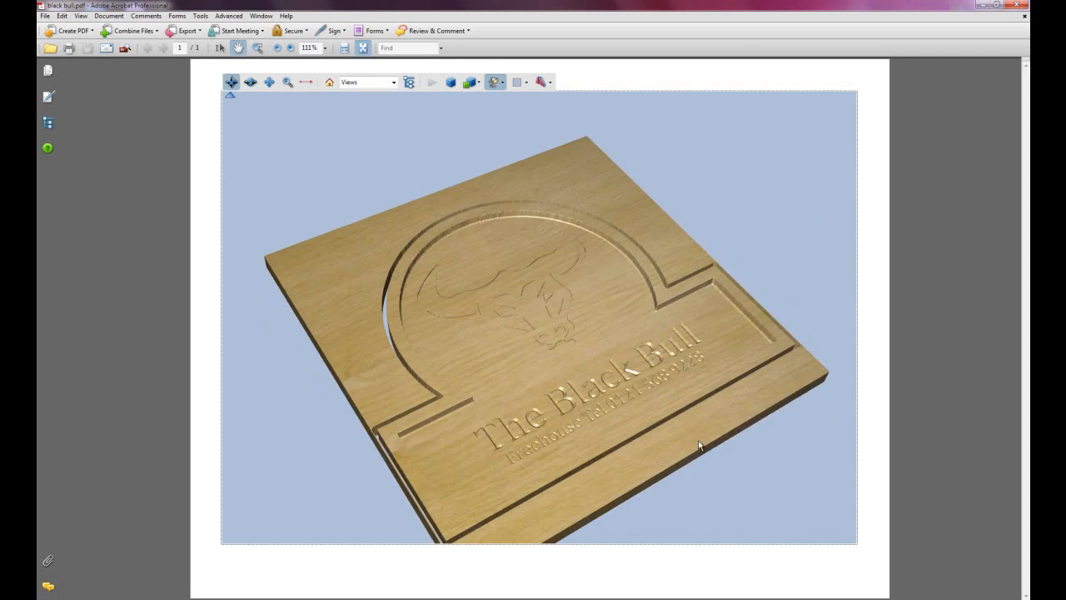
pyautogui.moveTo(700, 446); pyautogui.dragTo(620, 531)
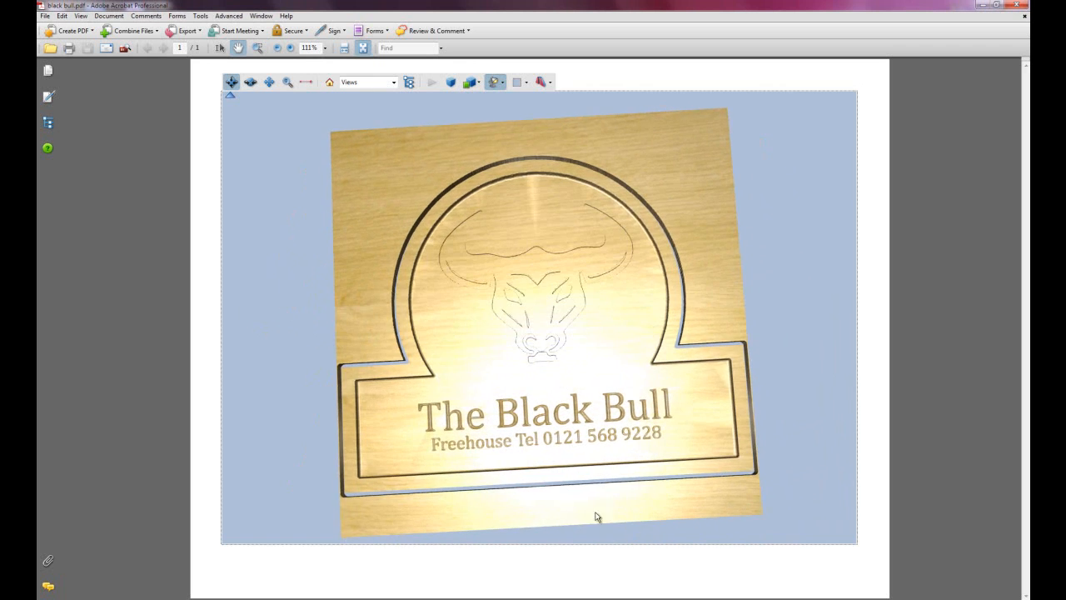
pyautogui.moveTo(416, 348)
pyautogui.mouseDown()
pyautogui.moveTo(445, 347)
pyautogui.moveTo(434, 355)
pyautogui.mouseUp()
pyautogui.moveTo(650, 337); pyautogui.dragTo(585, 368)
pyautogui.click(499, 84)
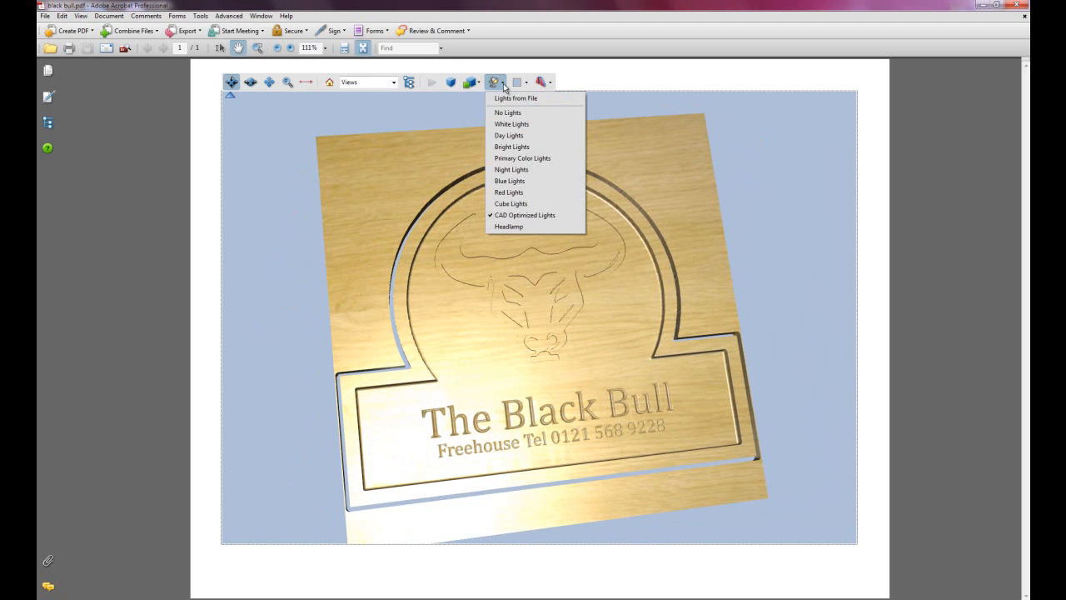
pyautogui.click(512, 124)
pyautogui.moveTo(581, 314); pyautogui.dragTo(427, 253)
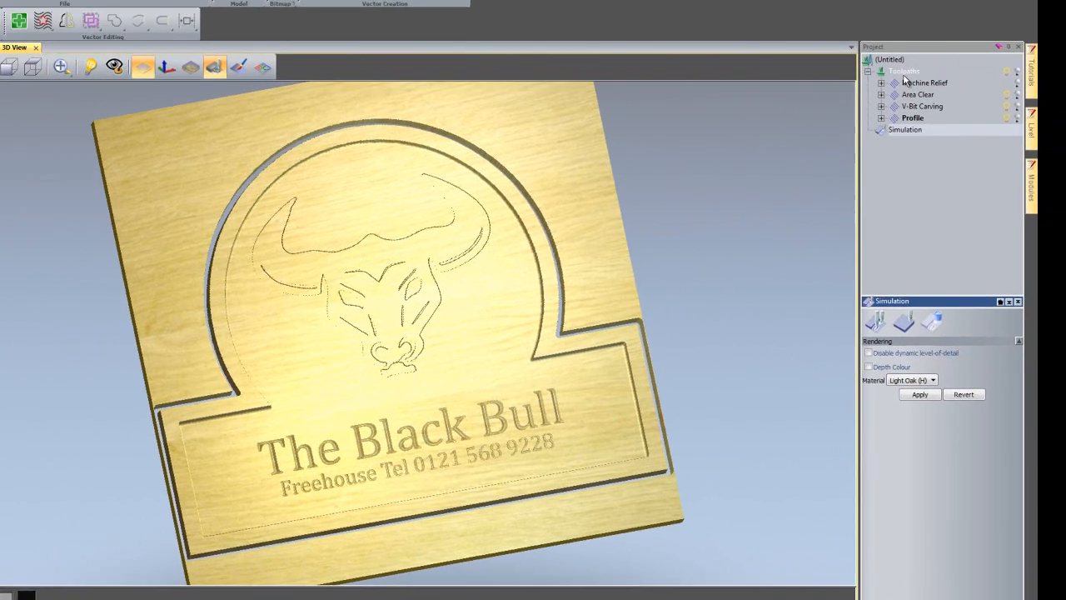
# Start saving the toolpaths, with only Machine Relief - End Mill 20 mm in the list for the single output file.
pyautogui.click(914, 111)
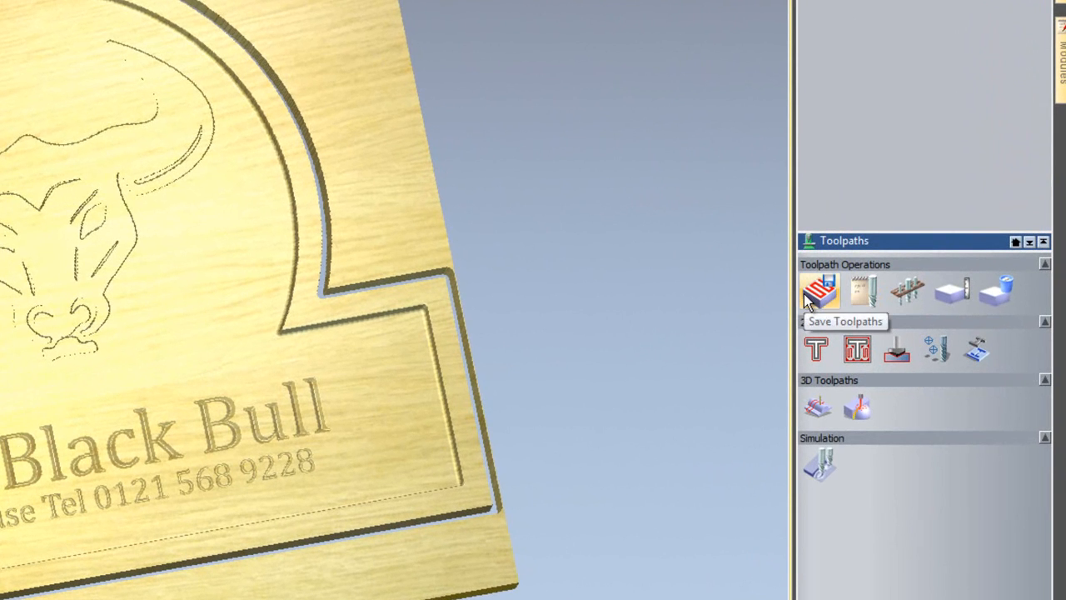
pyautogui.click(820, 293)
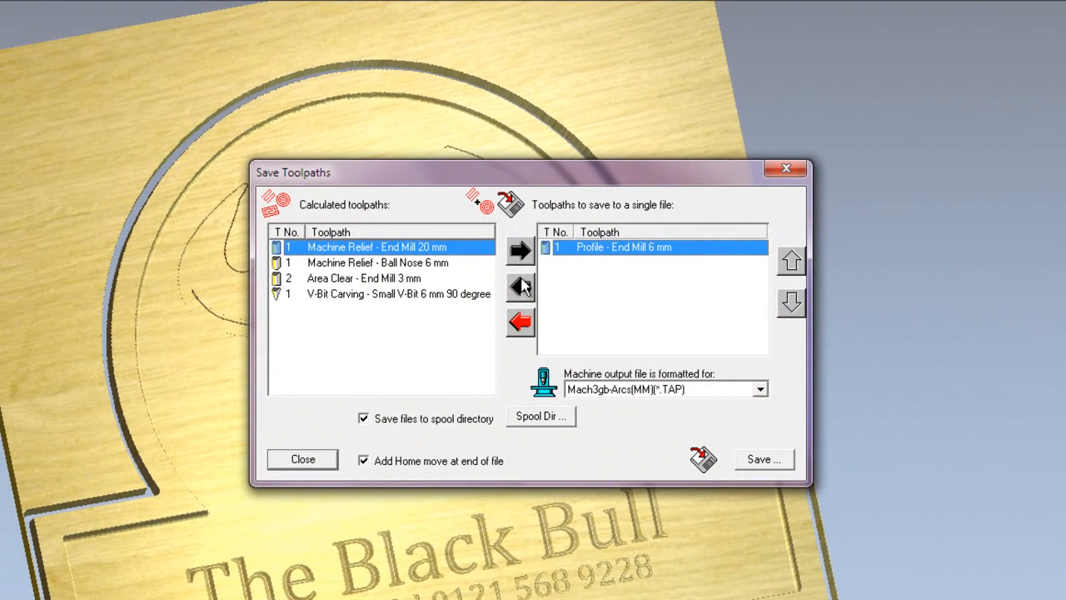
pyautogui.click(412, 253)
pyautogui.click(398, 365)
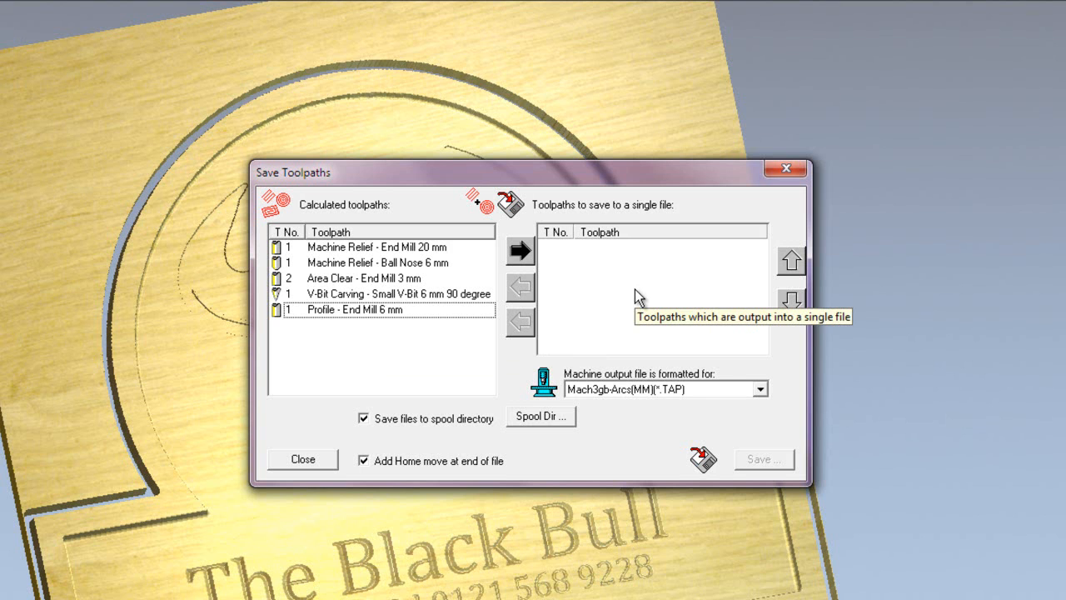
pyautogui.click(375, 249)
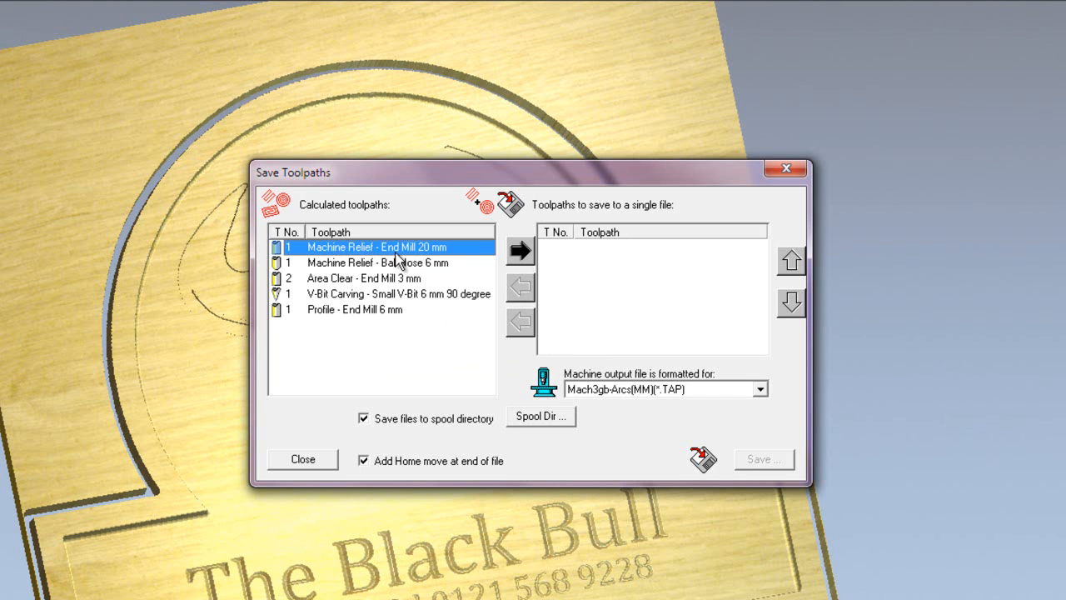
pyautogui.click(523, 253)
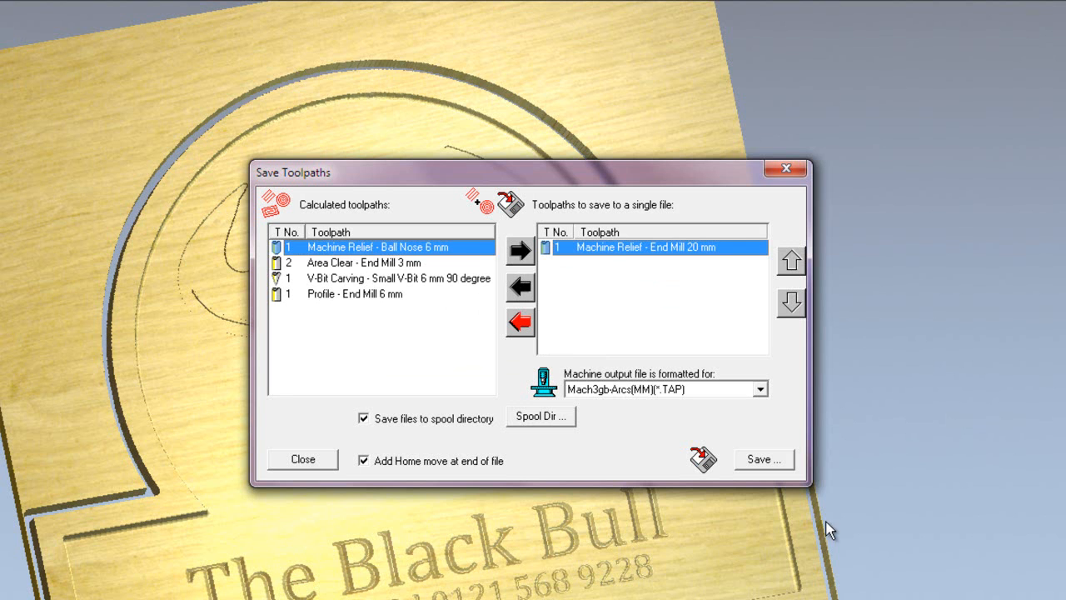
# Set the machine output file format to Heidenhain (*.hnc).
pyautogui.click(760, 389)
pyautogui.scroll(6, 712, 475)
pyautogui.scroll(3, 659, 454)
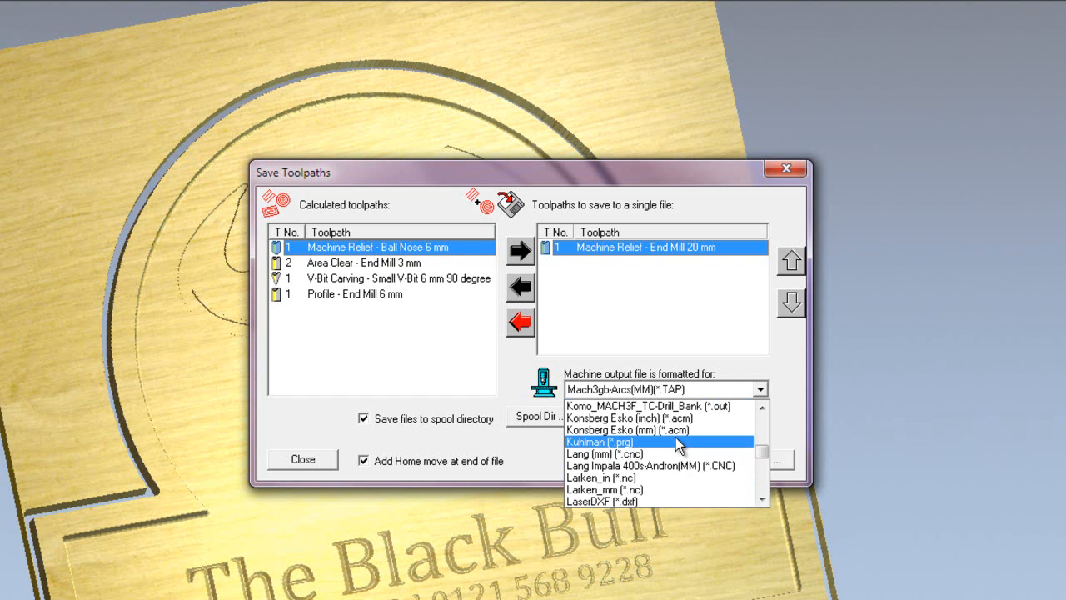
pyautogui.scroll(10, 675, 438)
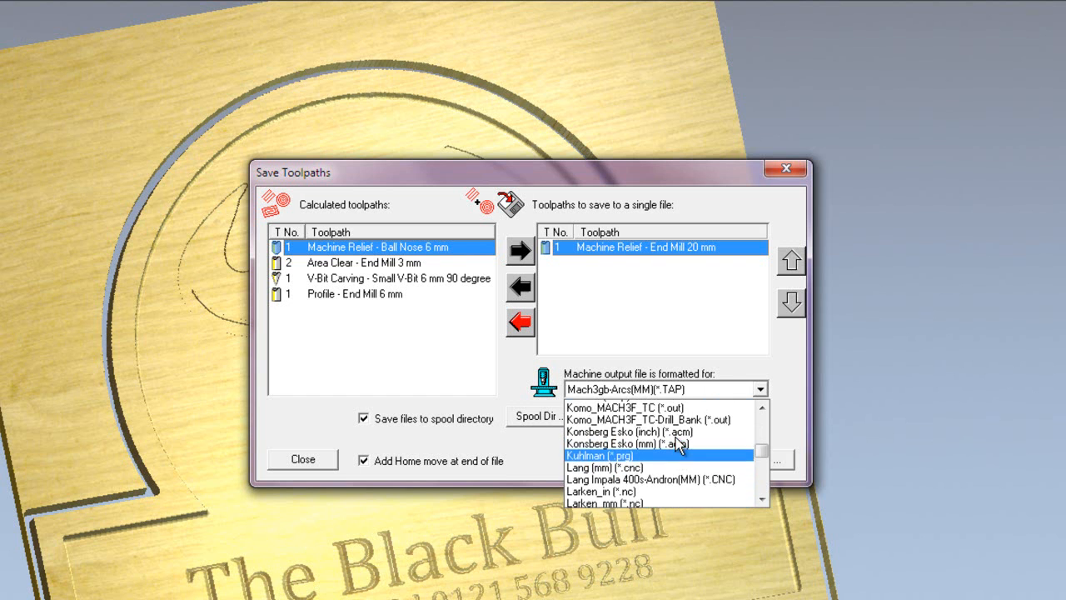
pyautogui.scroll(15, 679, 446)
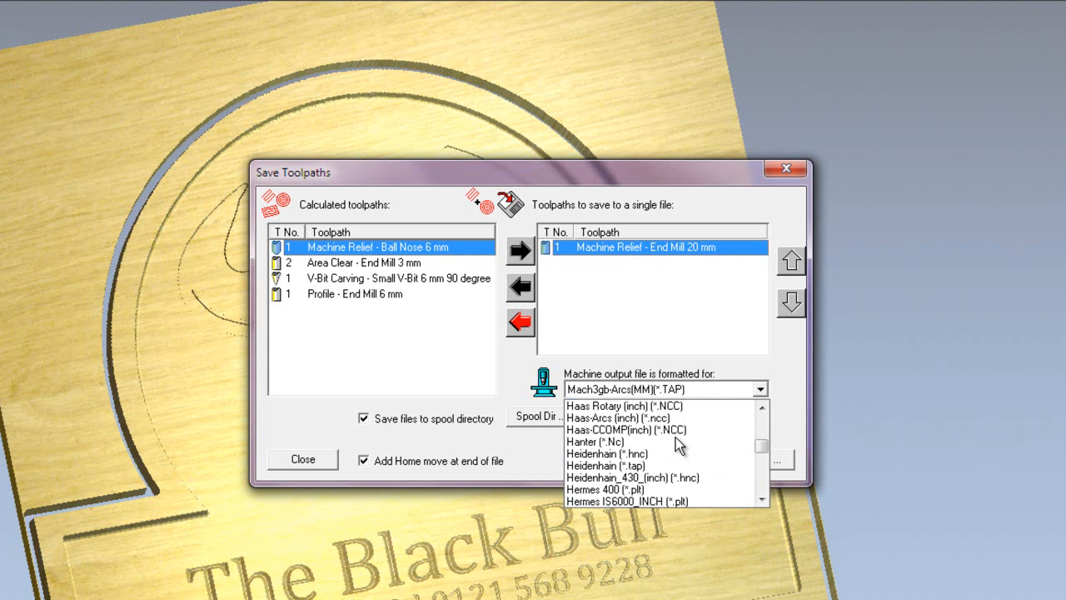
pyautogui.scroll(7, 675, 437)
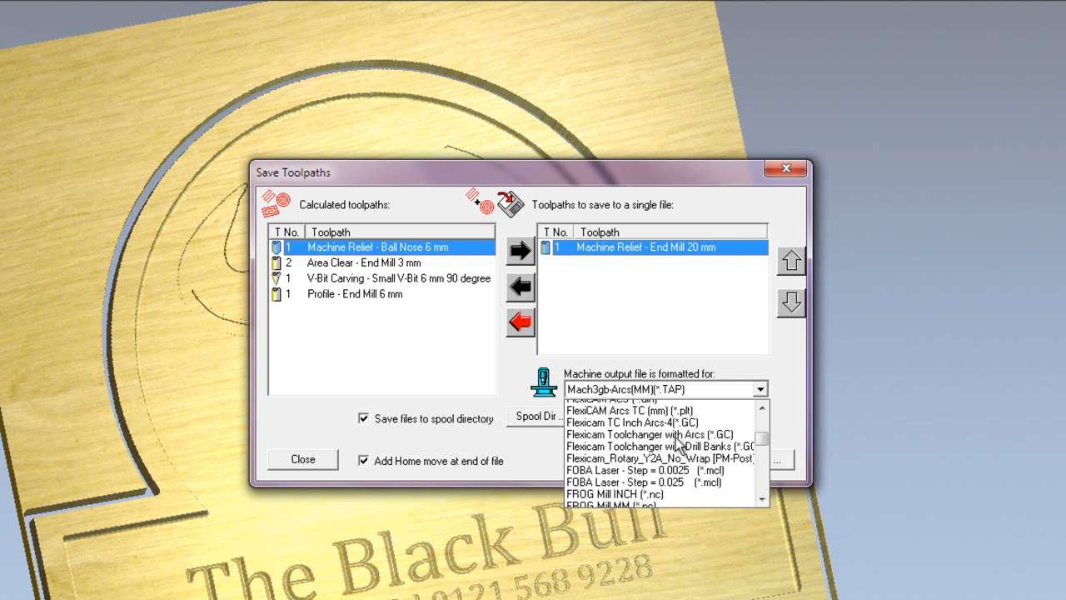
pyautogui.scroll(-3, 676, 438)
pyautogui.scroll(-6, 668, 451)
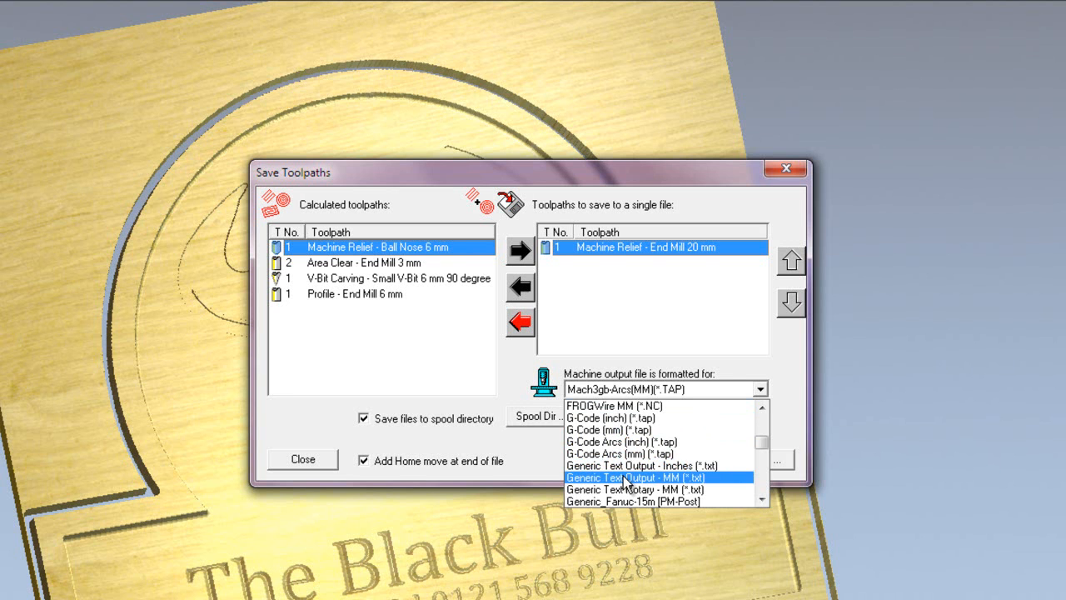
pyautogui.scroll(-4, 626, 480)
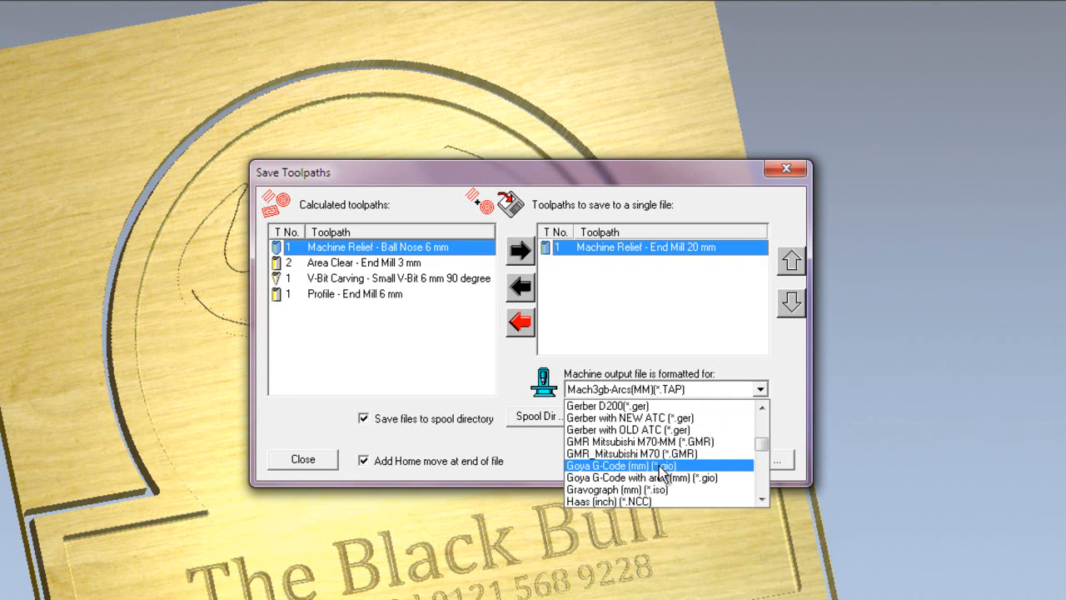
pyautogui.scroll(-2, 659, 456)
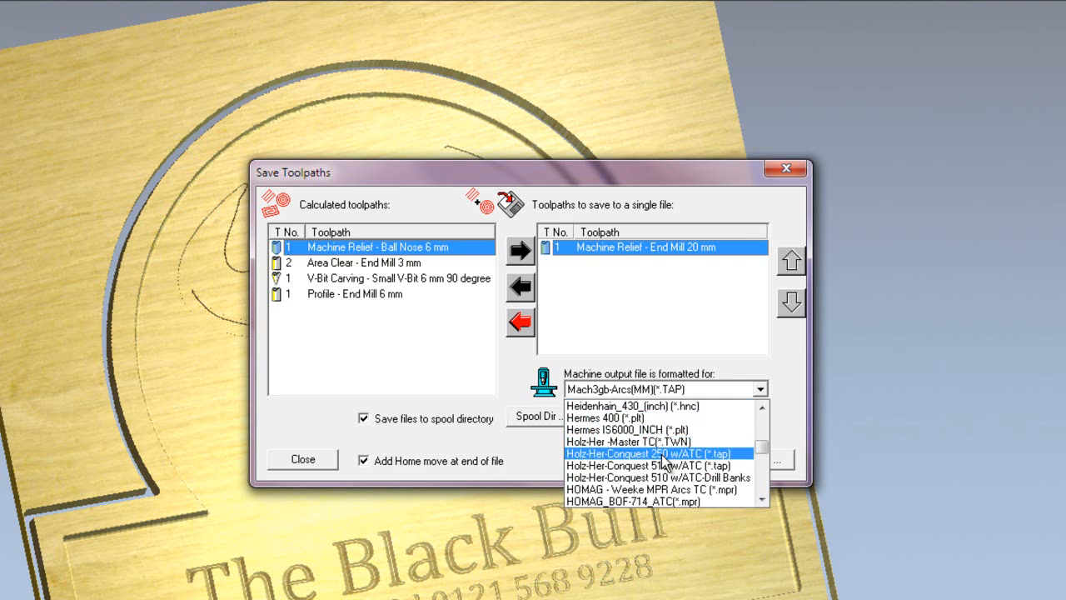
pyautogui.scroll(1, 664, 460)
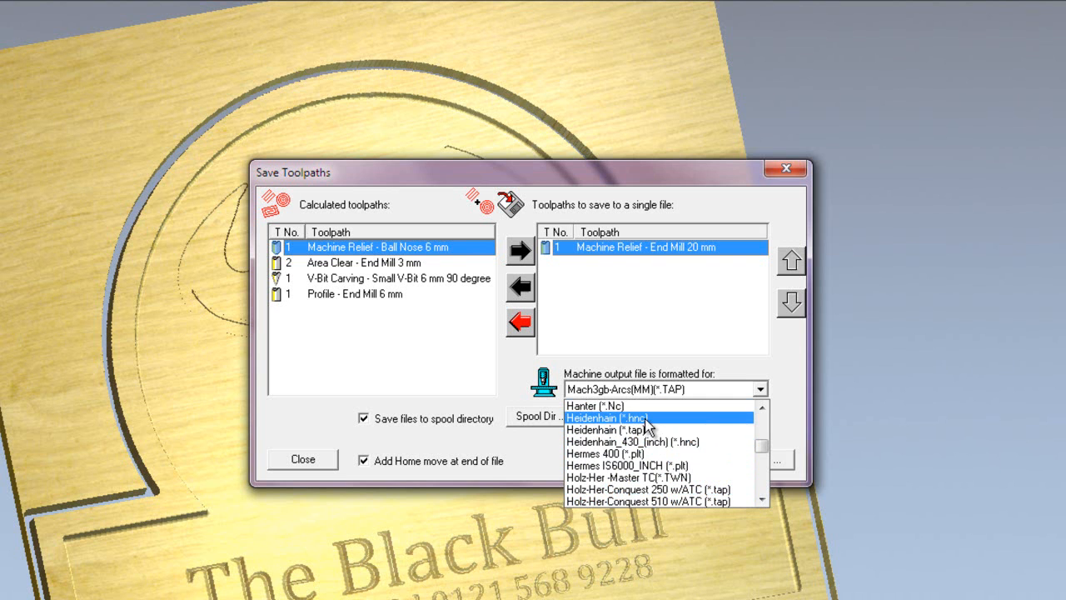
pyautogui.click(647, 420)
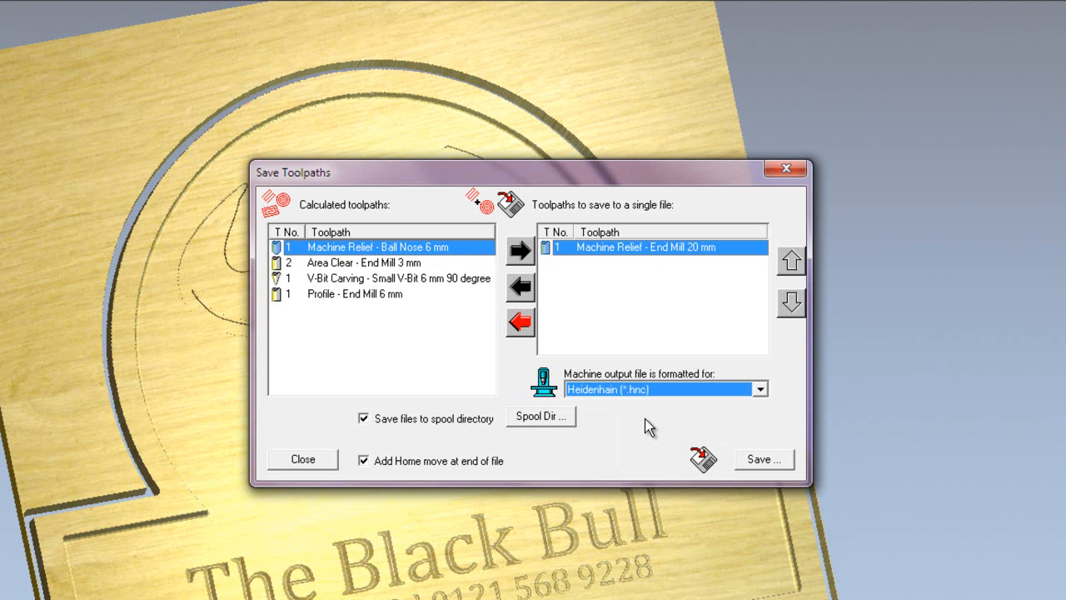
# Save the toolpath file to the Desktop as 100 and open it in WordPad to view its machine code.
pyautogui.click(766, 463)
pyautogui.write('100')
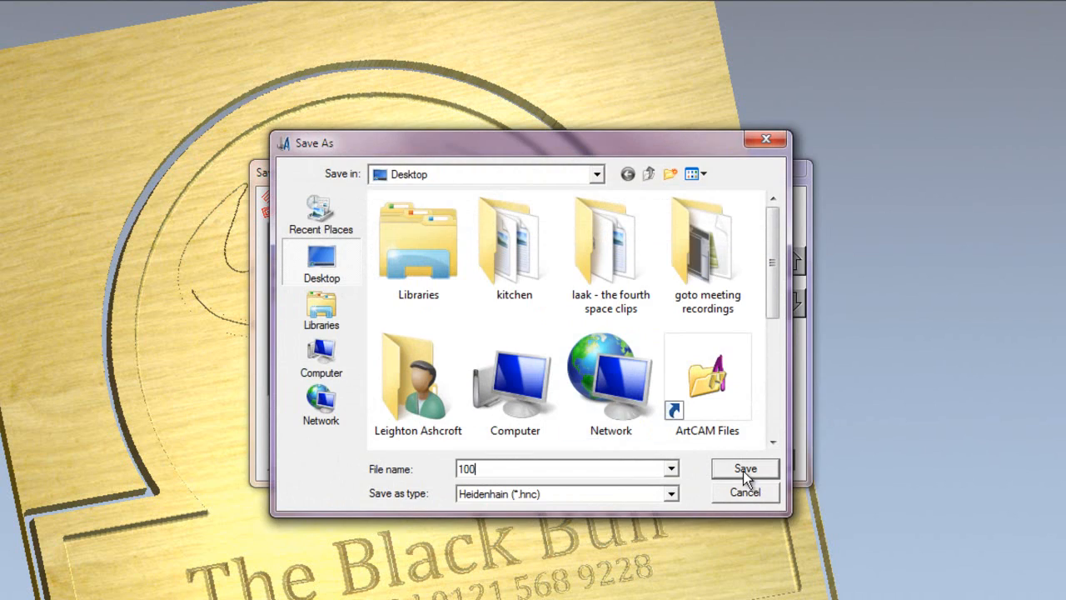
pyautogui.click(764, 475)
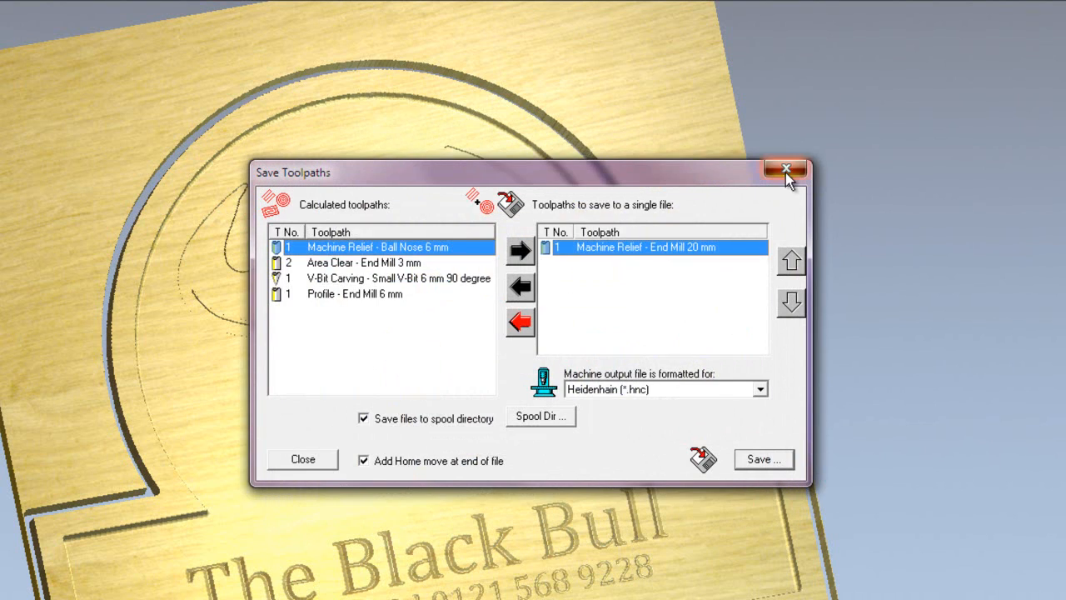
pyautogui.click(786, 172)
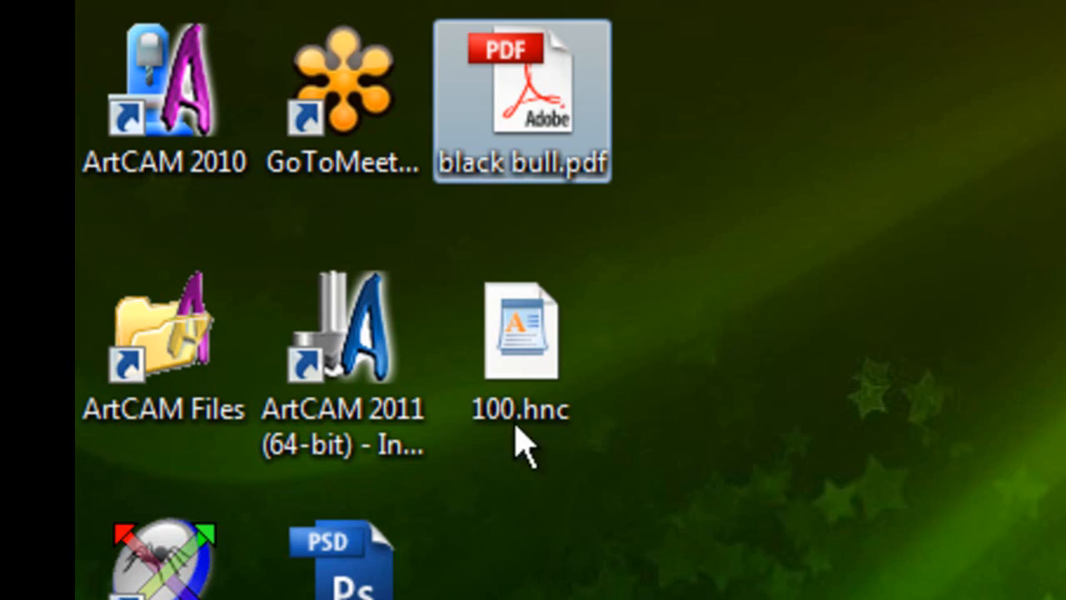
pyautogui.click(523, 379)
pyautogui.doubleClick(523, 379)
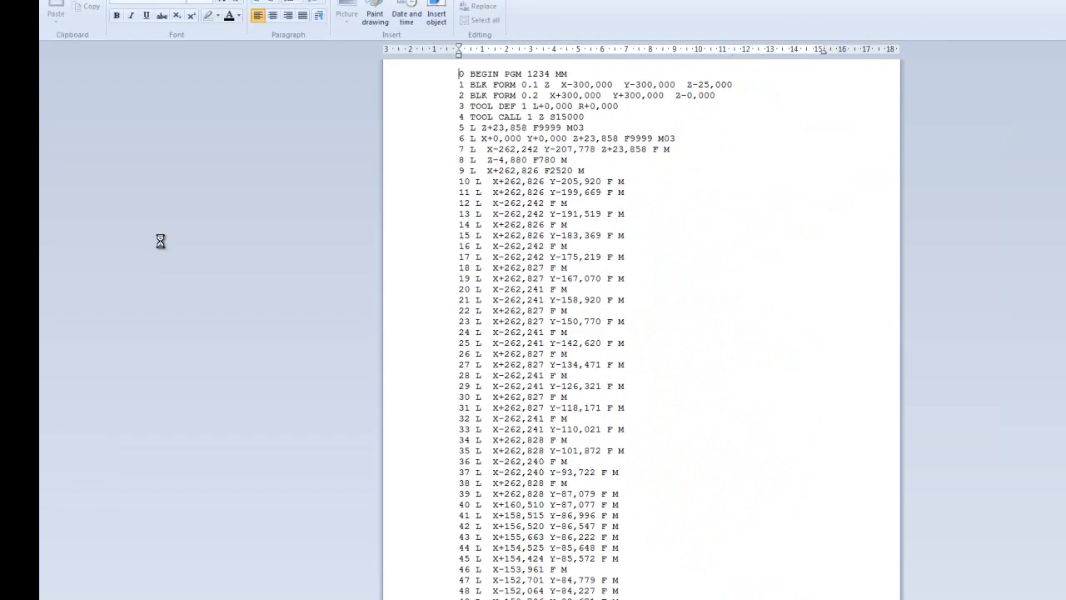